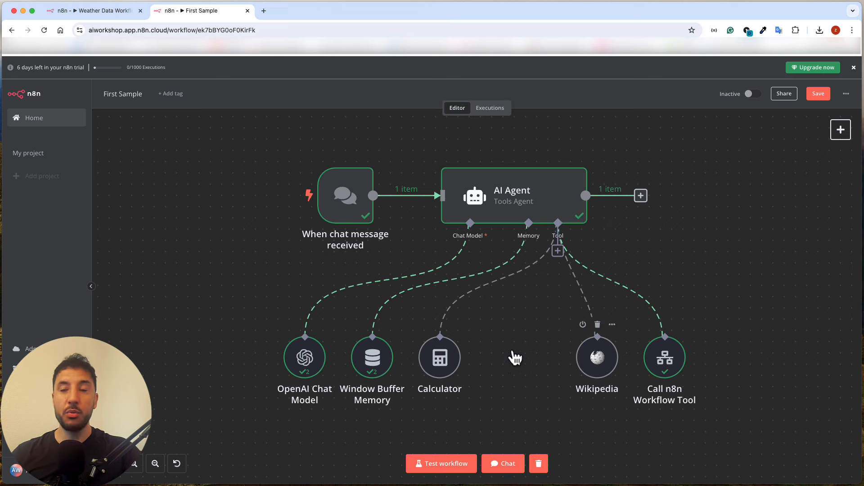
Look over the agent's tools in the First Sample workflow and the node chain in the Weather Data Workflow
{"action": "mouse_move", "coordinate": [435, 350]}
{"action": "mouse_move", "coordinate": [670, 368]}
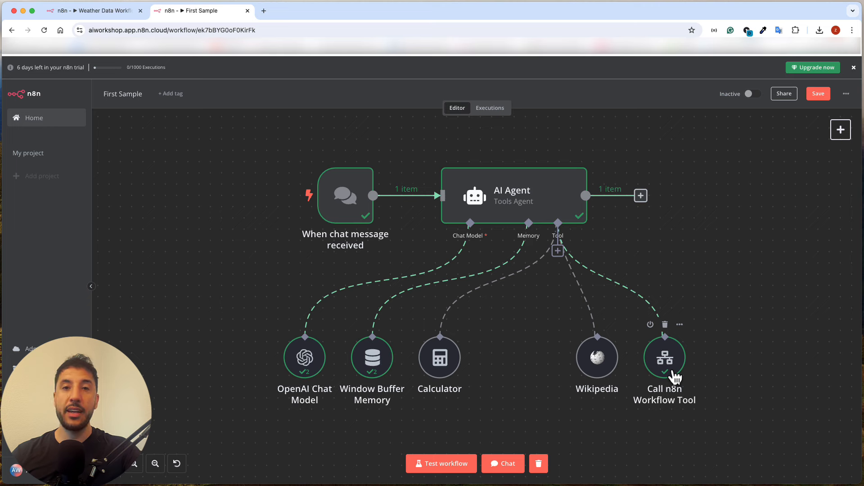
{"action": "left_click", "coordinate": [102, 13]}
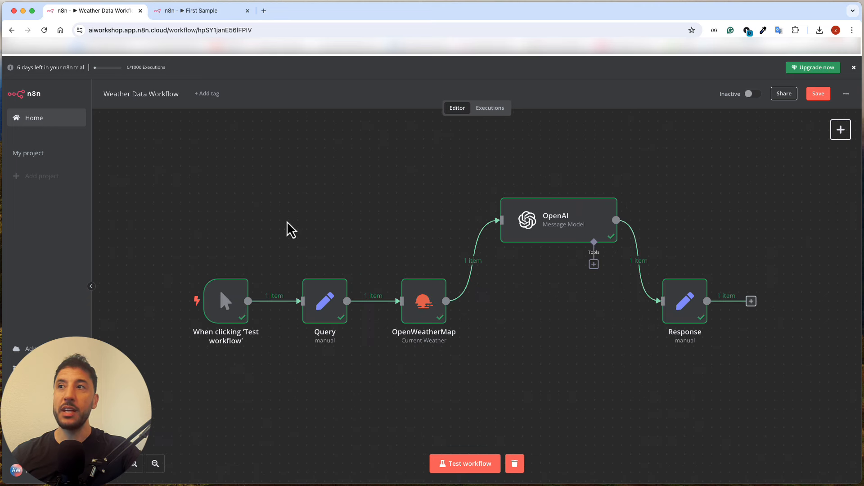
{"action": "mouse_move", "coordinate": [428, 323]}
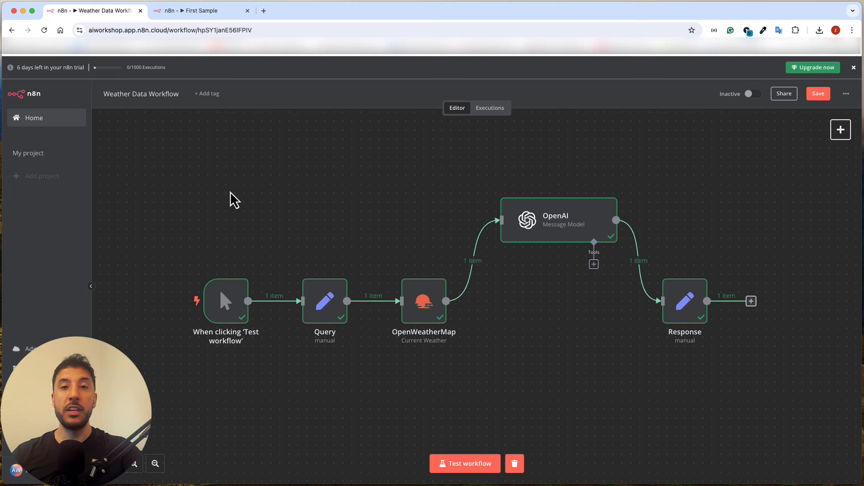
{"action": "left_click", "coordinate": [199, 12]}
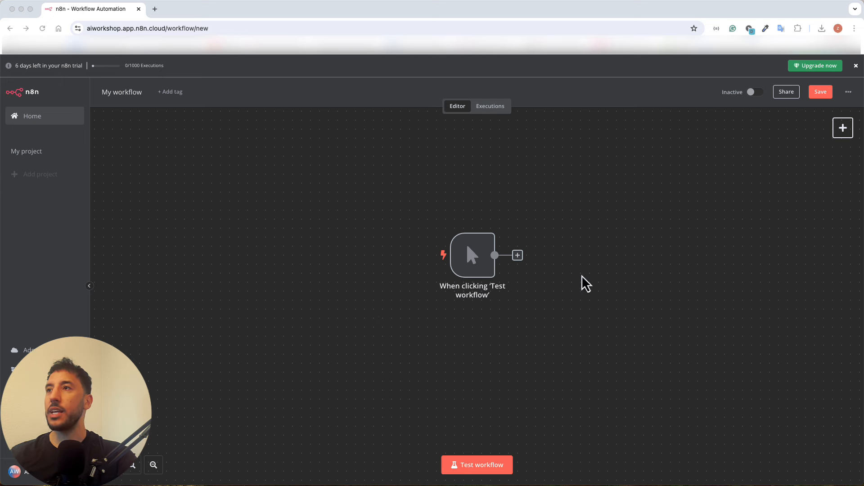
Delete the default manual trigger node from the new workflow's canvas
{"action": "left_click", "coordinate": [617, 261]}
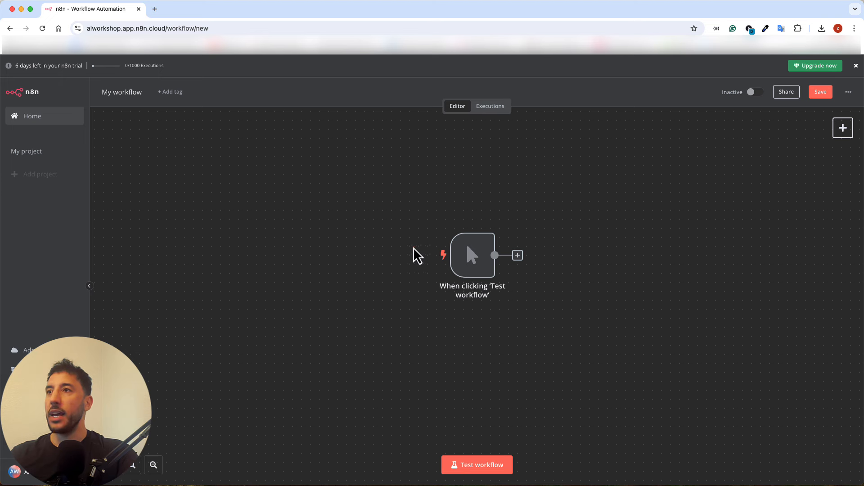
{"action": "left_click_drag", "start_coordinate": [393, 193], "coordinate": [549, 280]}
{"action": "key", "text": "Delete"}
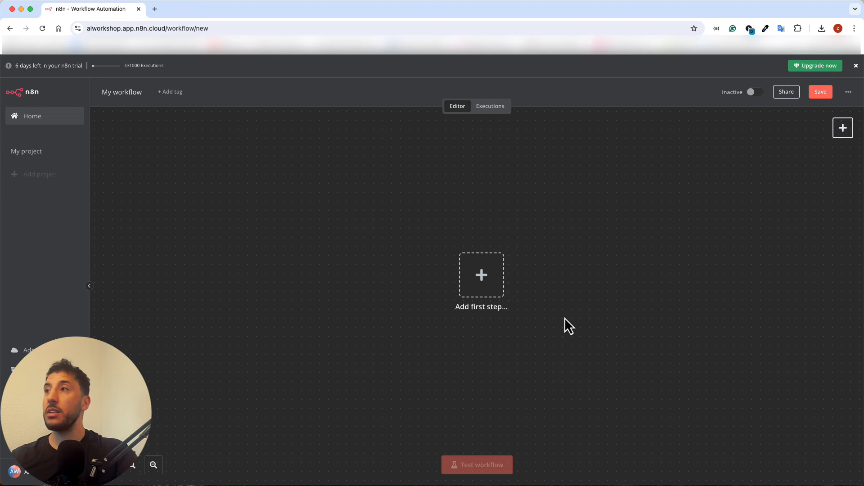
Add a manual trigger as the workflow's first step and shift it left to make room for further nodes
{"action": "key", "text": "Tab"}
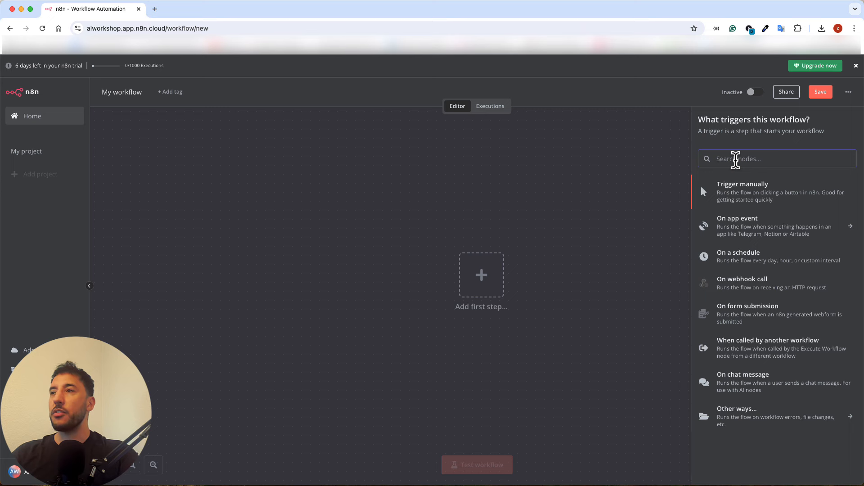
{"action": "left_click", "coordinate": [748, 200]}
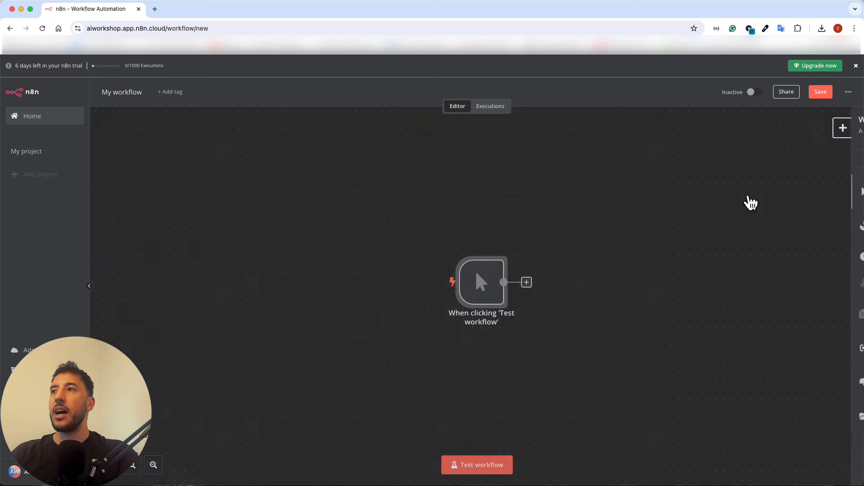
{"action": "left_click_drag", "start_coordinate": [480, 283], "coordinate": [321, 273]}
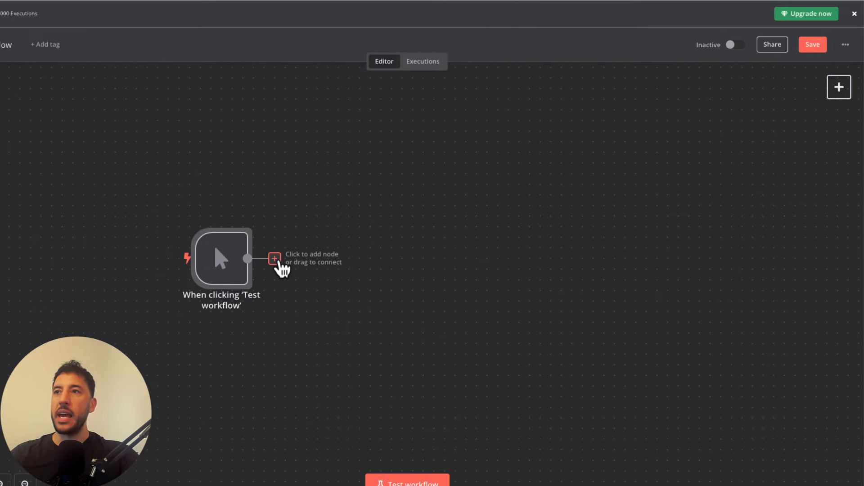
Add an AI Agent node from the Advanced AI category, connected to the manual trigger's output
{"action": "left_click", "coordinate": [276, 260]}
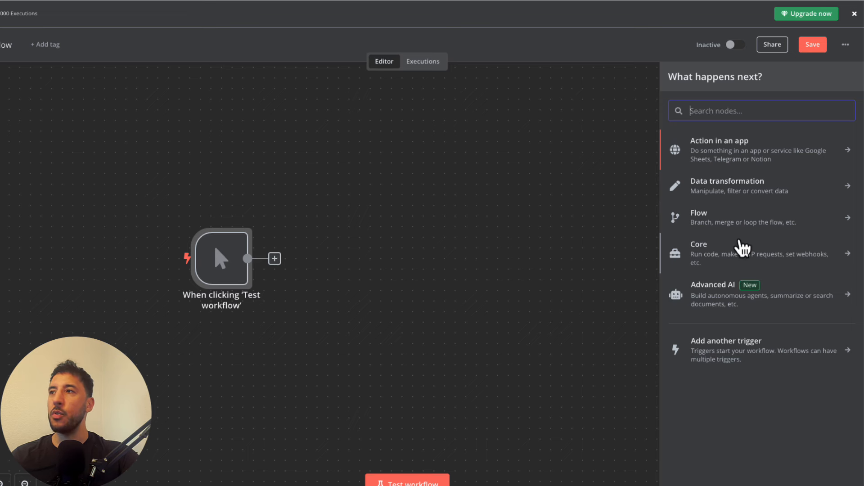
{"action": "left_click", "coordinate": [732, 298]}
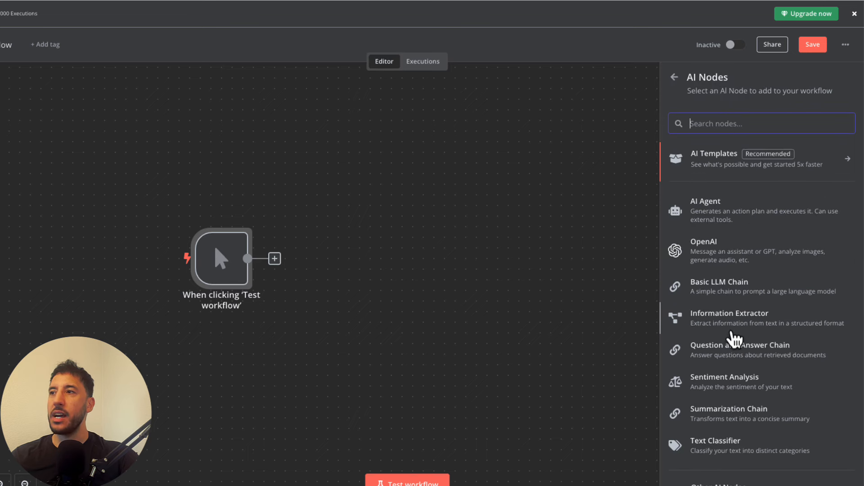
{"action": "scroll", "coordinate": [733, 331], "scroll_direction": "down", "scroll_amount": 1}
{"action": "scroll", "coordinate": [729, 209], "scroll_direction": "up", "scroll_amount": 1}
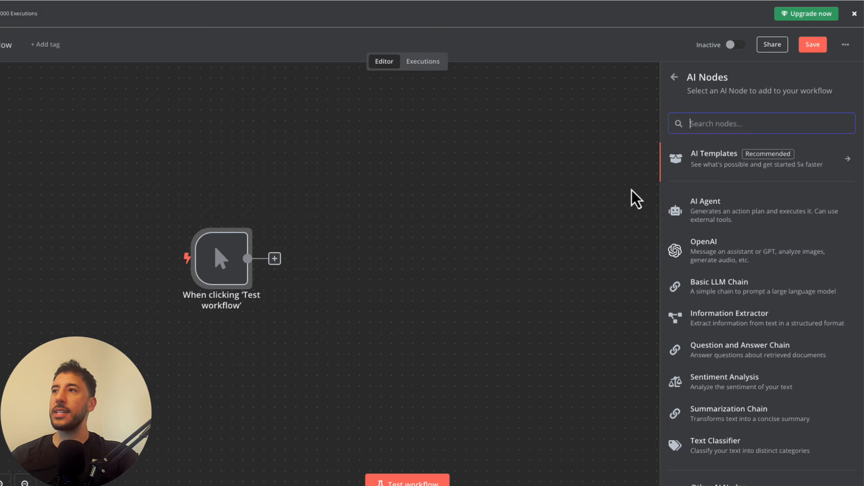
{"action": "left_click", "coordinate": [706, 217]}
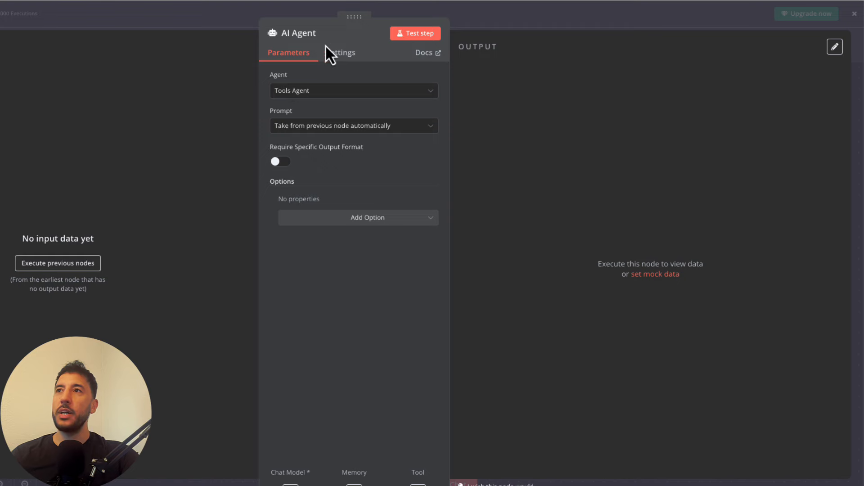
Review the AI Agent node's settings and parameters, and return to the canvas
{"action": "left_click", "coordinate": [333, 57]}
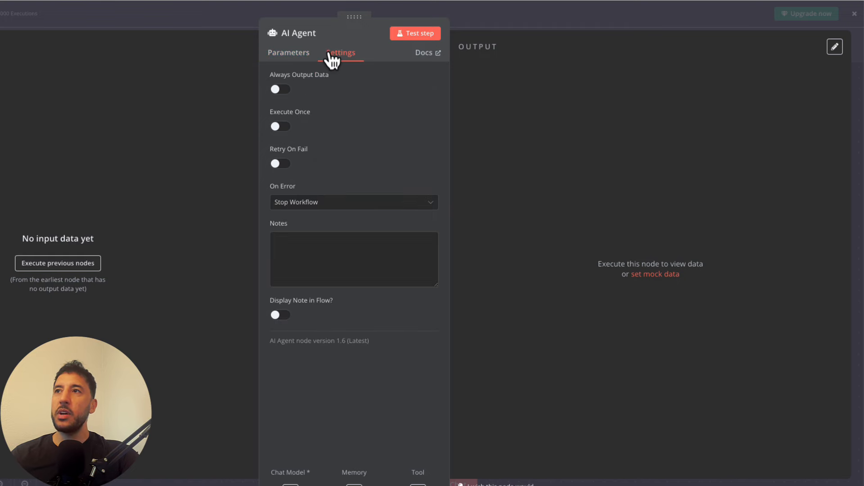
{"action": "left_click", "coordinate": [294, 56]}
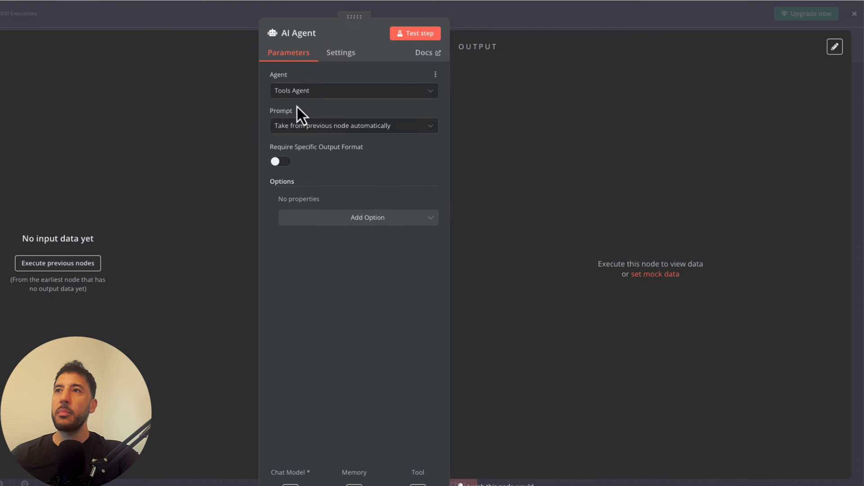
{"action": "left_click", "coordinate": [221, 19]}
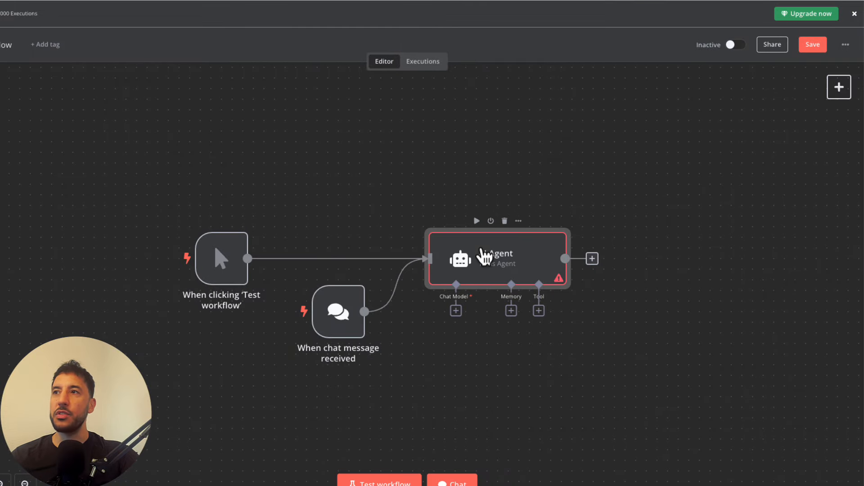
{"action": "double_click", "coordinate": [484, 257]}
{"action": "left_click", "coordinate": [306, 15]}
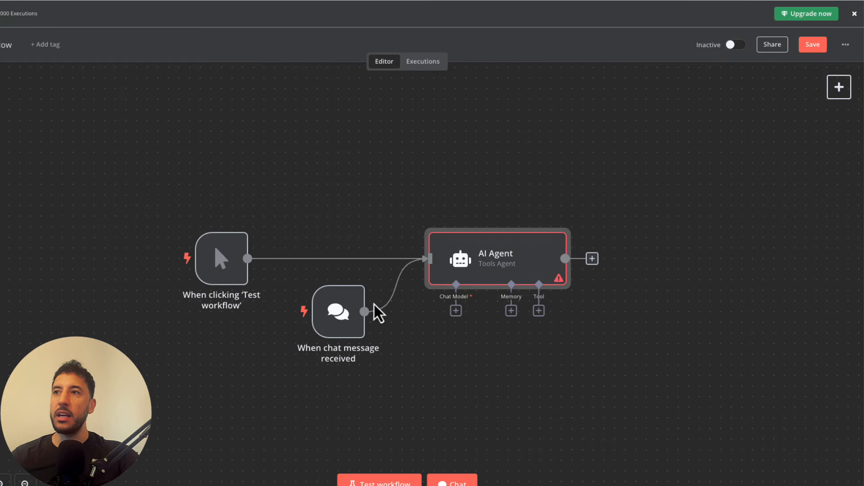
Delete the "When chat message received" trigger so only the manual trigger feeds the AI Agent
{"action": "left_click", "coordinate": [350, 320]}
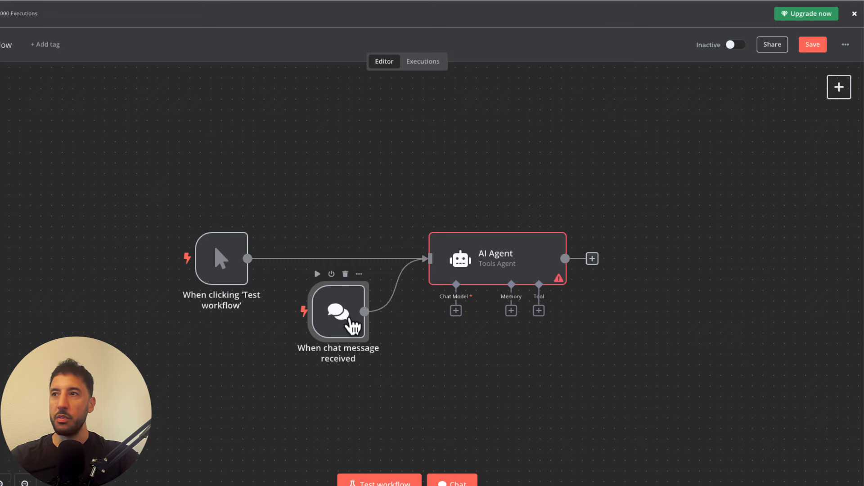
{"action": "key", "text": "Delete"}
{"action": "scroll", "coordinate": [406, 210], "scroll_direction": "down", "scroll_amount": 1}
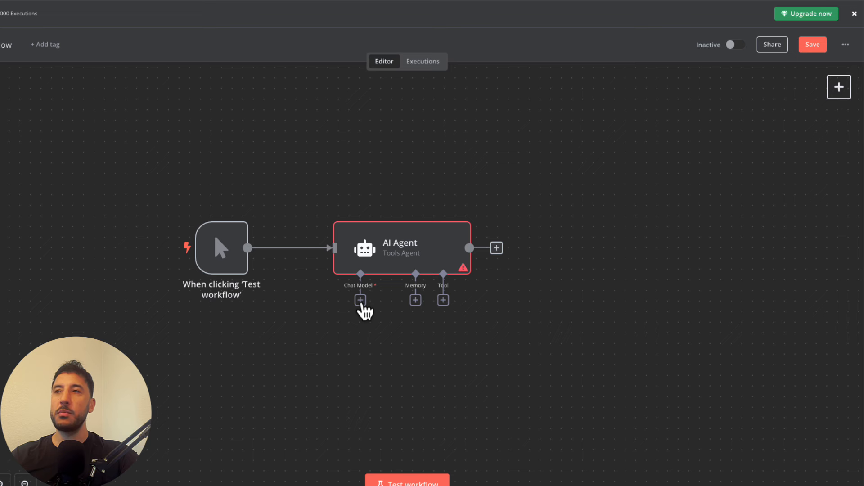
Attach an OpenAI Chat Model to the AI Agent's Chat Model connector
{"action": "left_click_drag", "start_coordinate": [363, 306], "coordinate": [279, 405]}
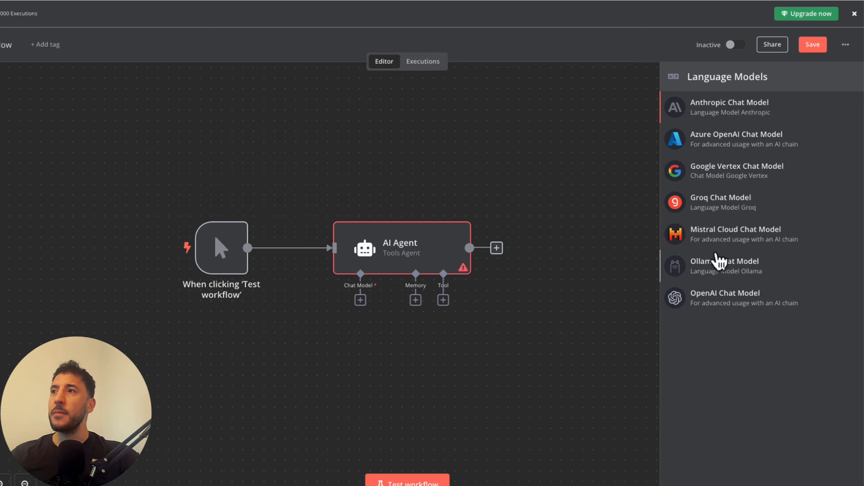
{"action": "left_click", "coordinate": [719, 302]}
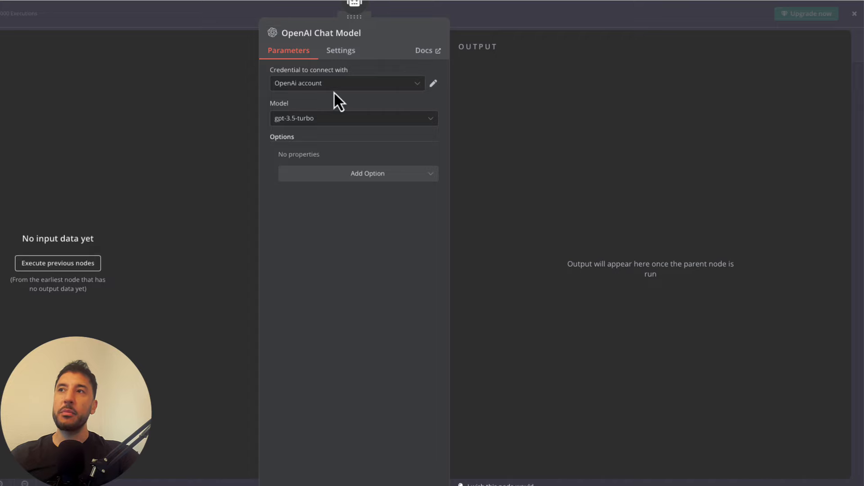
Examine the API Key and Organization ID fields of a new OpenAI credential, and close the form without saving
{"action": "left_click", "coordinate": [371, 89]}
{"action": "left_click", "coordinate": [371, 89]}
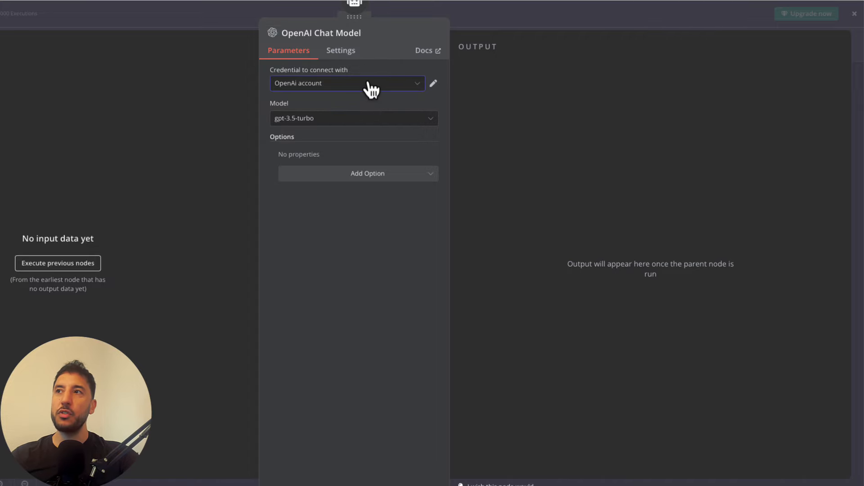
{"action": "left_click", "coordinate": [372, 89]}
{"action": "left_click", "coordinate": [308, 139]}
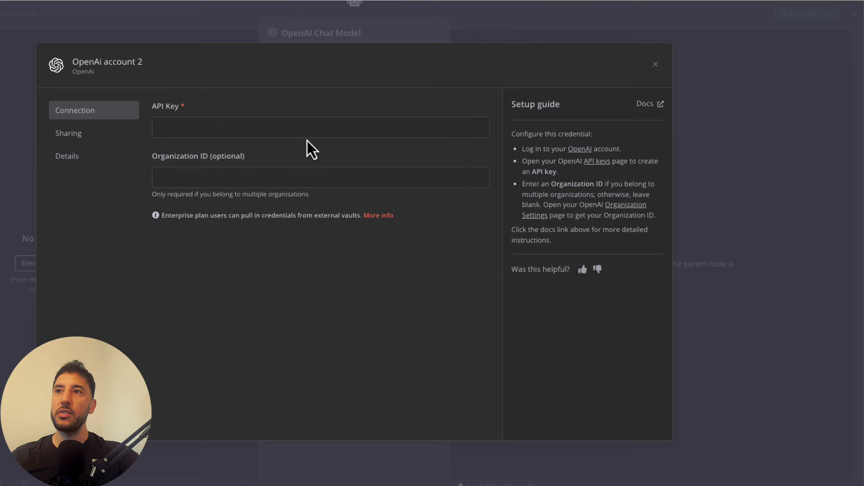
{"action": "left_click", "coordinate": [207, 131]}
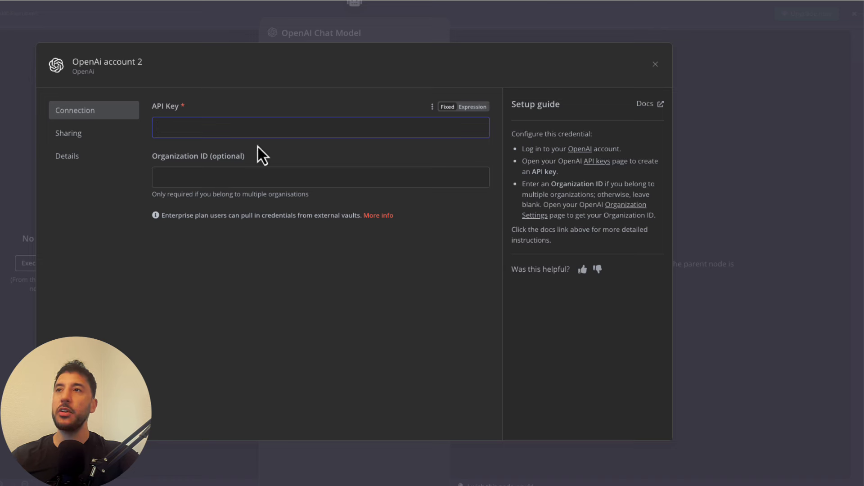
{"action": "left_click", "coordinate": [224, 173]}
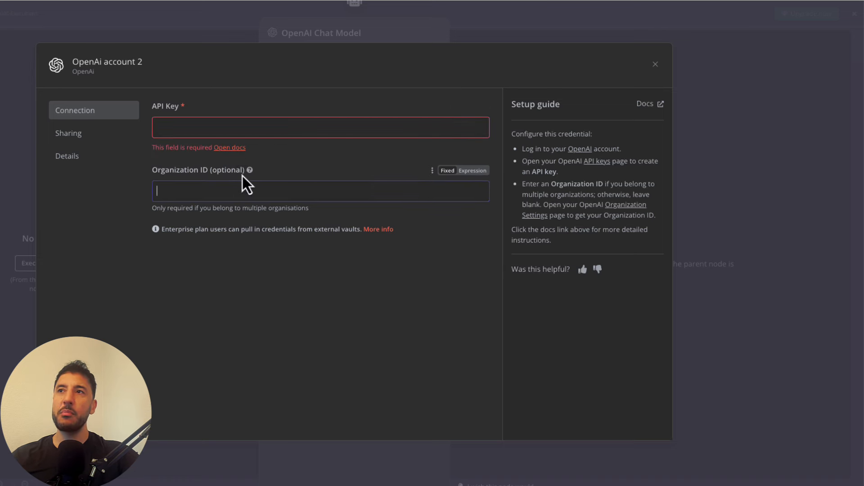
{"action": "left_click", "coordinate": [219, 130]}
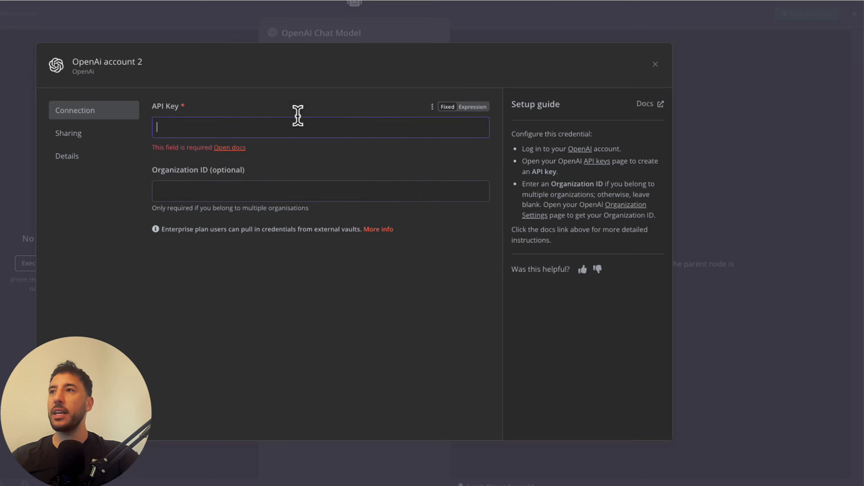
{"action": "left_click", "coordinate": [656, 64]}
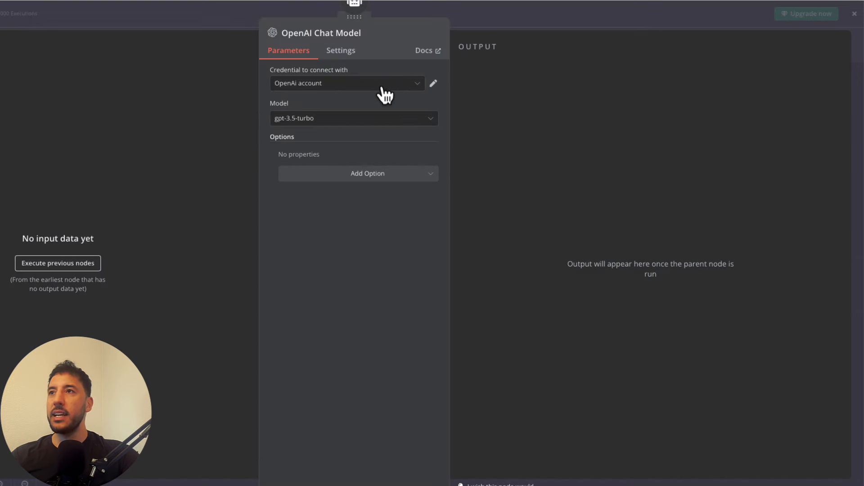
Set the OpenAI Chat Model's model to gpt-4 and place its node below and to the left of the AI Agent
{"action": "left_click", "coordinate": [372, 126]}
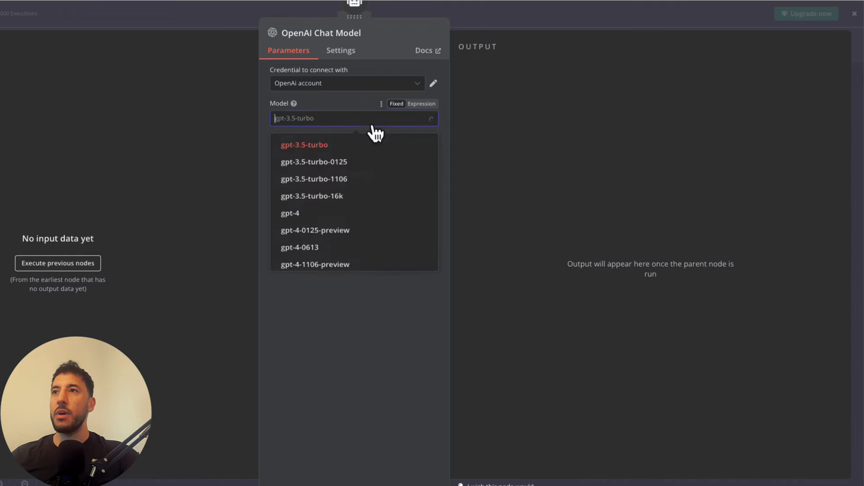
{"action": "left_click", "coordinate": [312, 215]}
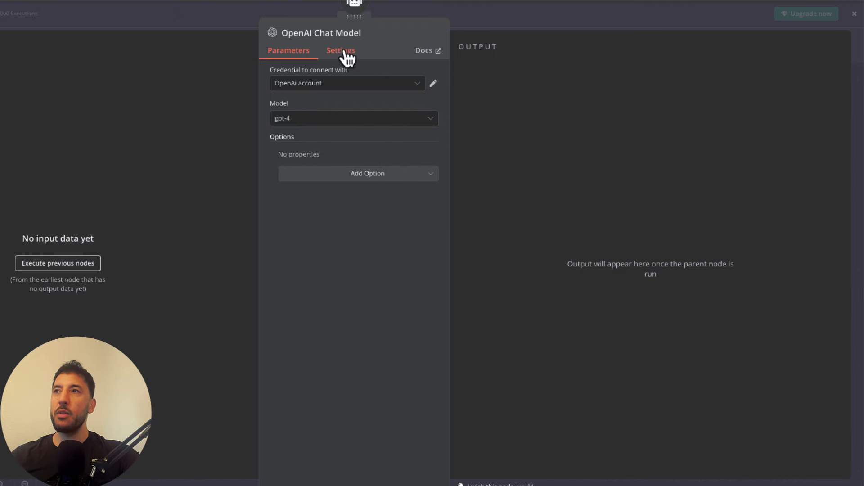
{"action": "left_click", "coordinate": [425, 12]}
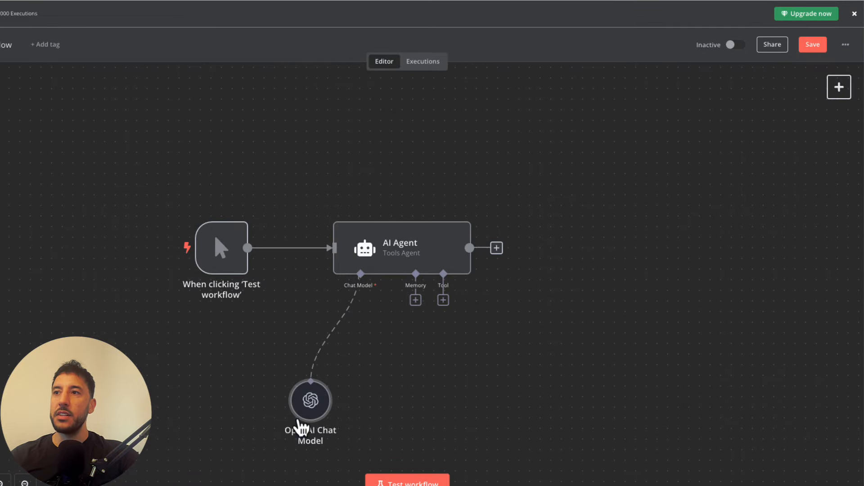
{"action": "left_click_drag", "start_coordinate": [295, 388], "coordinate": [266, 386]}
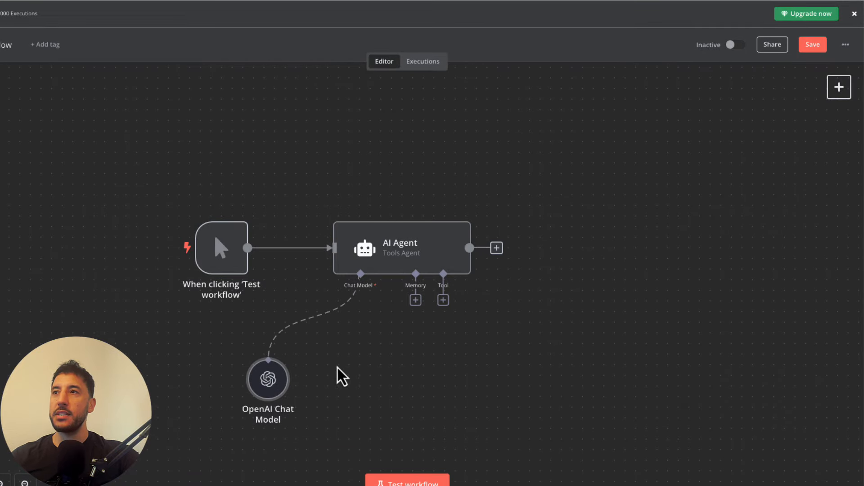
Attach a Window Buffer Memory to the AI Agent with default parameters and place it beside the OpenAI Chat Model
{"action": "left_click", "coordinate": [416, 300]}
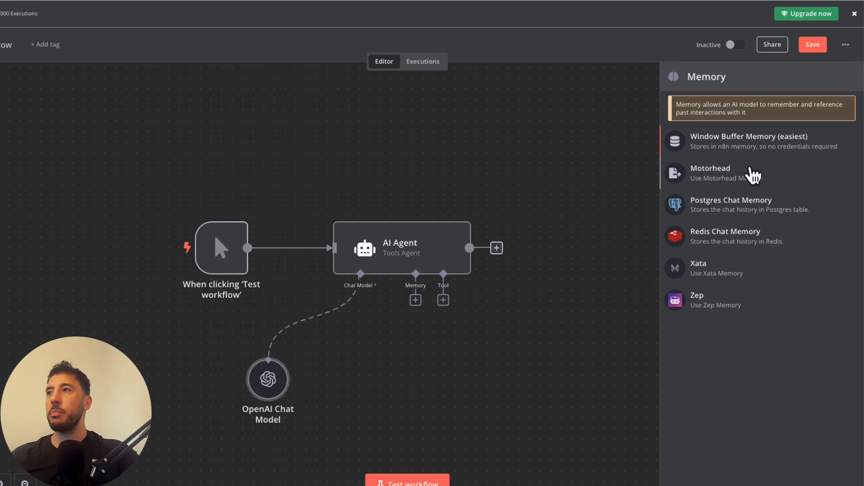
{"action": "left_click", "coordinate": [733, 144]}
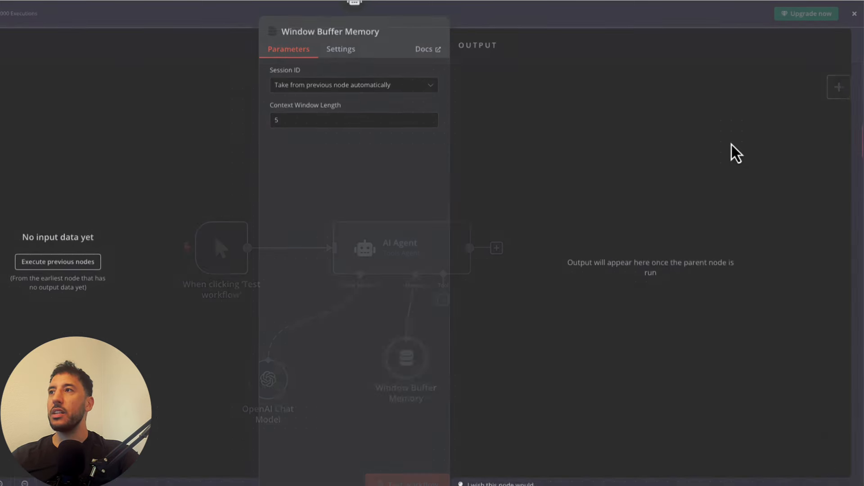
{"action": "left_click", "coordinate": [513, 20]}
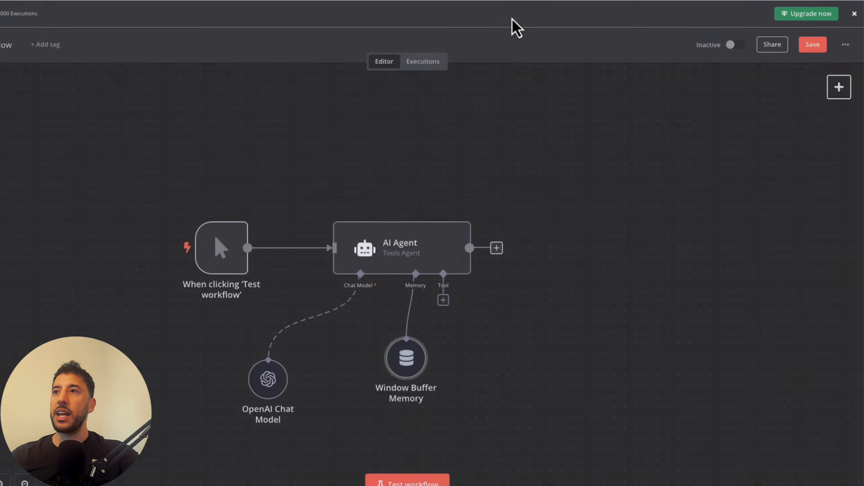
{"action": "left_click_drag", "start_coordinate": [360, 395], "coordinate": [339, 396]}
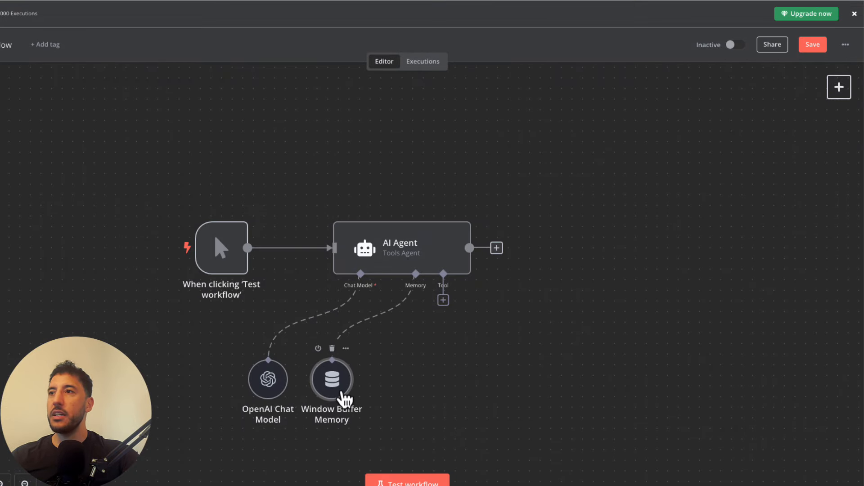
Attach a Calculator tool to the AI Agent's Tool connector and place its node level with the Window Buffer Memory
{"action": "left_click", "coordinate": [445, 301]}
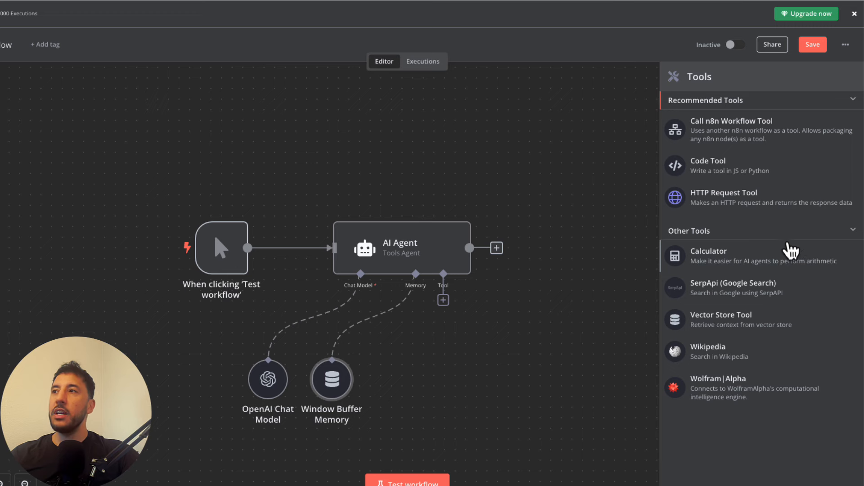
{"action": "left_click", "coordinate": [714, 268]}
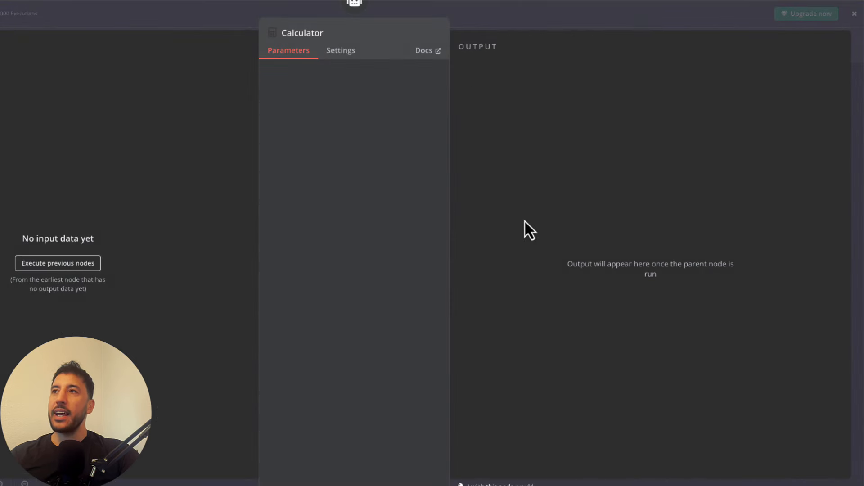
{"action": "left_click", "coordinate": [496, 23]}
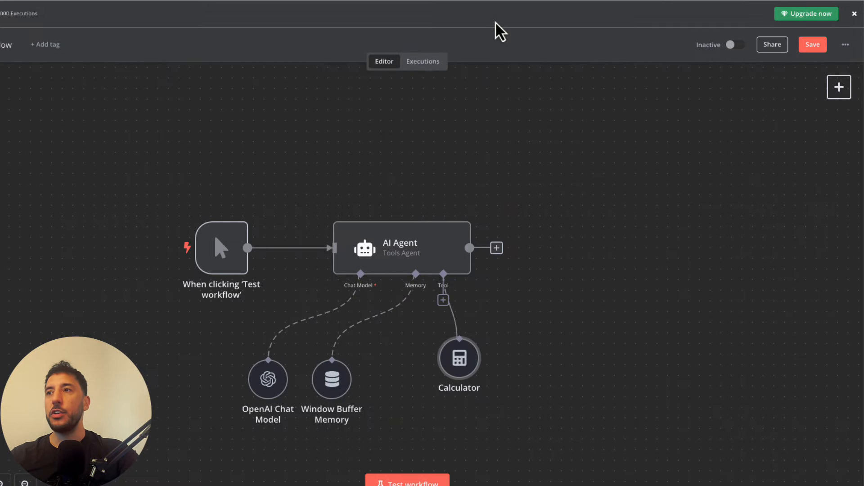
{"action": "left_click_drag", "start_coordinate": [423, 387], "coordinate": [454, 405]}
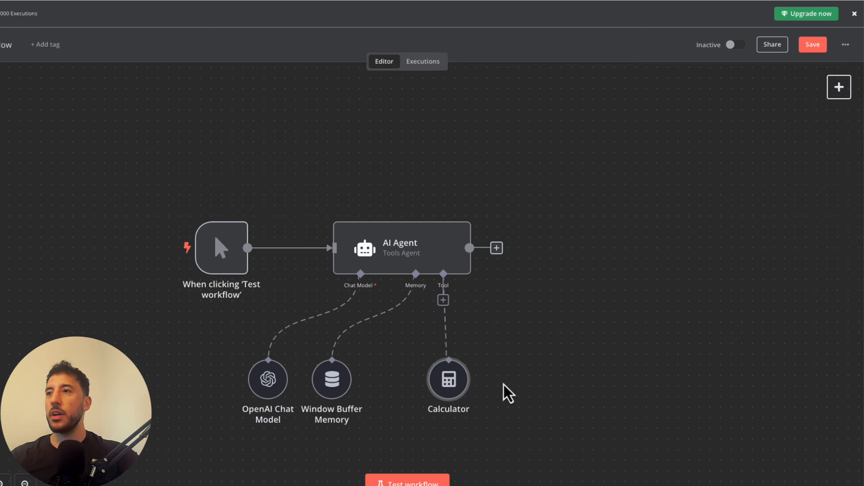
Attach a Wikipedia tool to the AI Agent's Tool connector and return to the canvas
{"action": "left_click", "coordinate": [443, 301]}
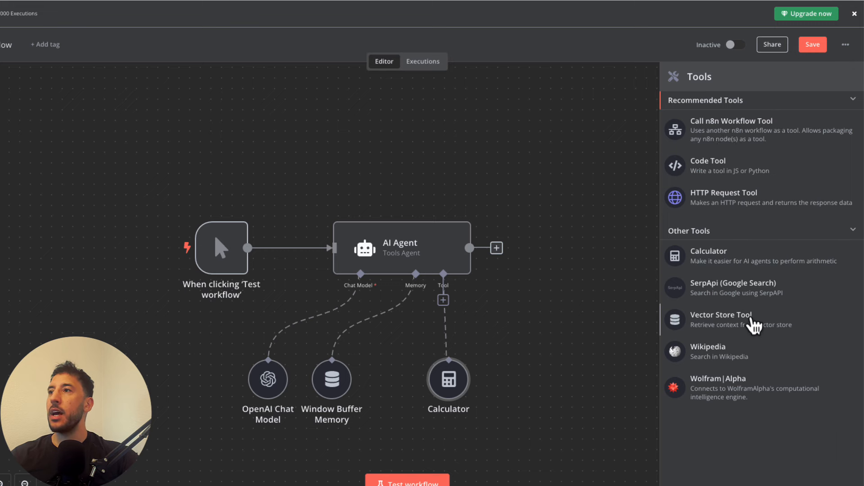
{"action": "left_click", "coordinate": [713, 359]}
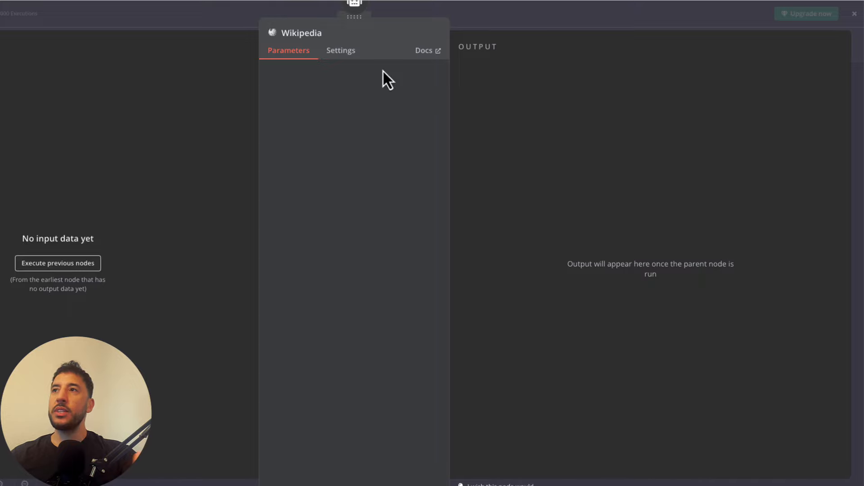
{"action": "left_click", "coordinate": [522, 18]}
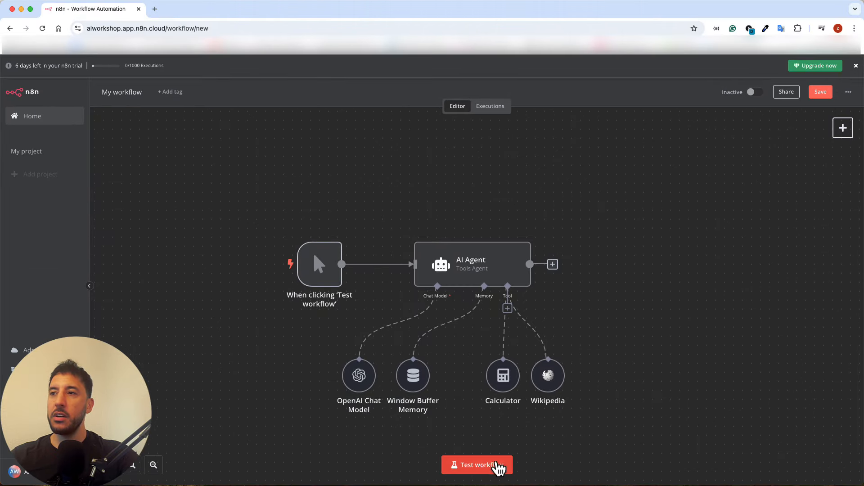
Delete the manual "When clicking 'Test workflow'" trigger node
{"action": "mouse_move", "coordinate": [334, 259]}
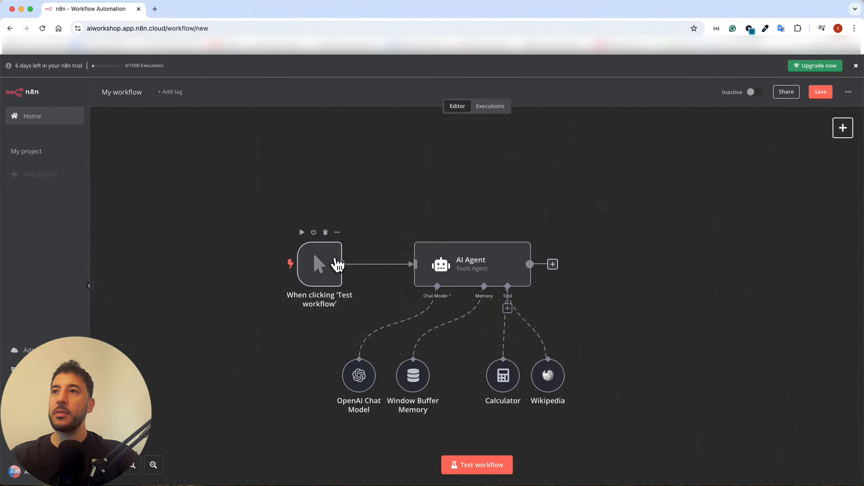
{"action": "left_click", "coordinate": [336, 231]}
{"action": "left_click", "coordinate": [347, 208]}
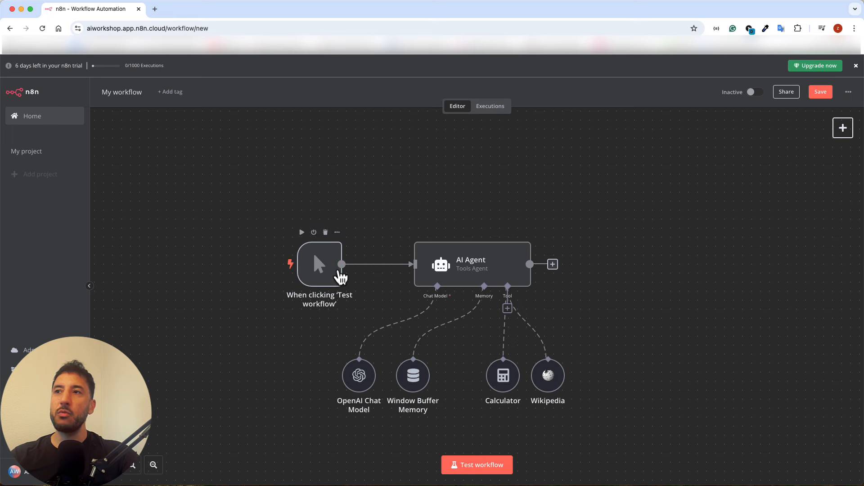
{"action": "left_click_drag", "start_coordinate": [275, 209], "coordinate": [385, 301]}
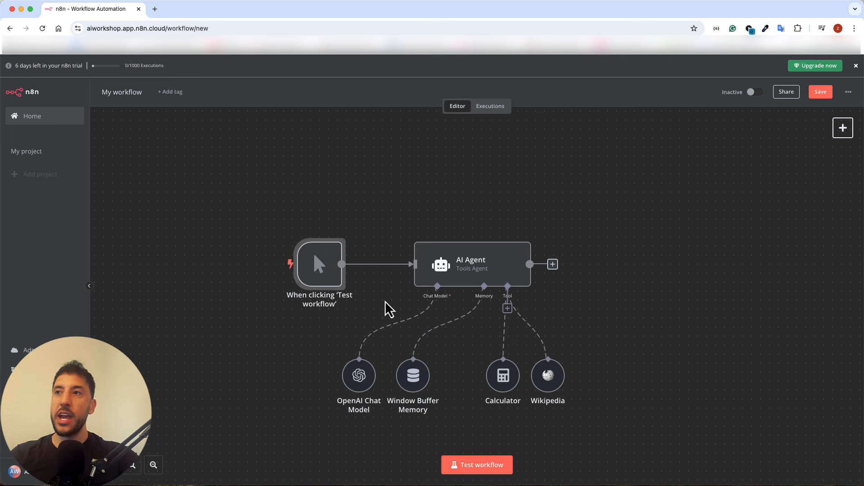
{"action": "key", "text": "Delete"}
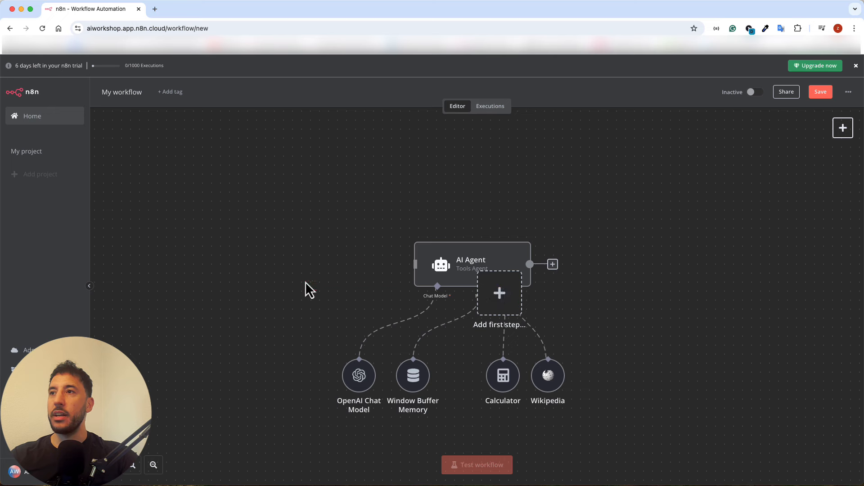
Add an On chat message trigger and place its node to the left of the AI Agent
{"action": "left_click", "coordinate": [496, 287]}
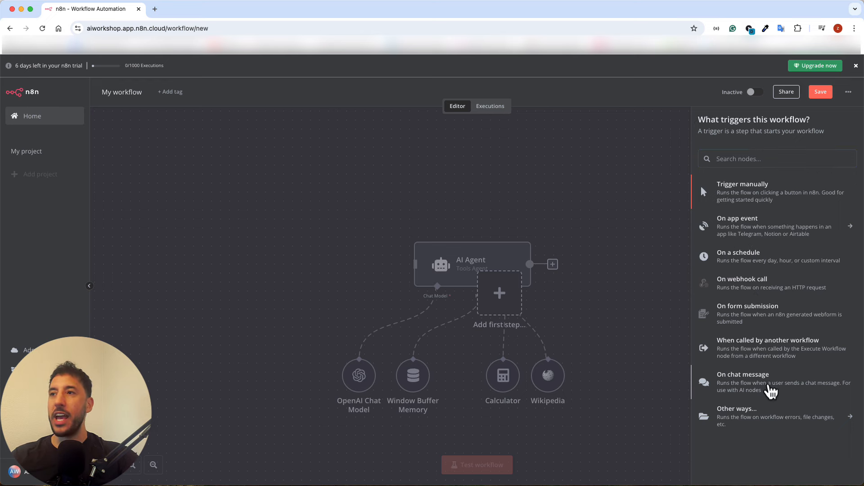
{"action": "left_click", "coordinate": [770, 389]}
{"action": "key", "text": "Escape"}
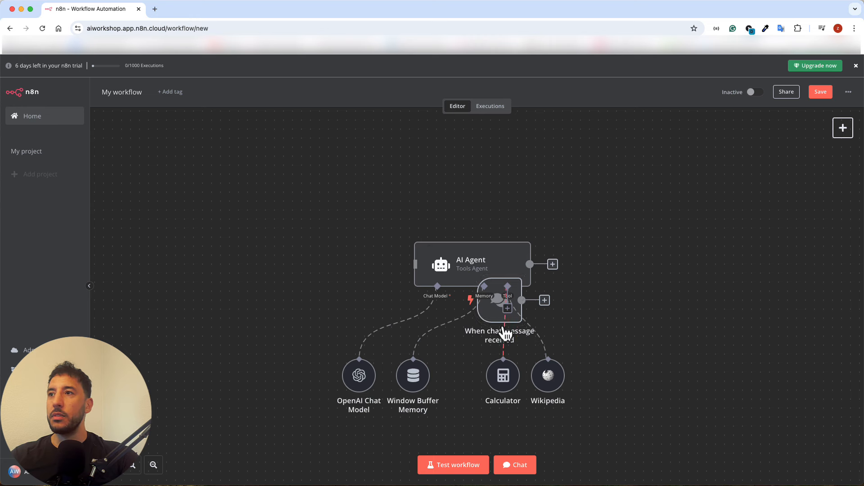
{"action": "left_click_drag", "start_coordinate": [493, 320], "coordinate": [298, 289]}
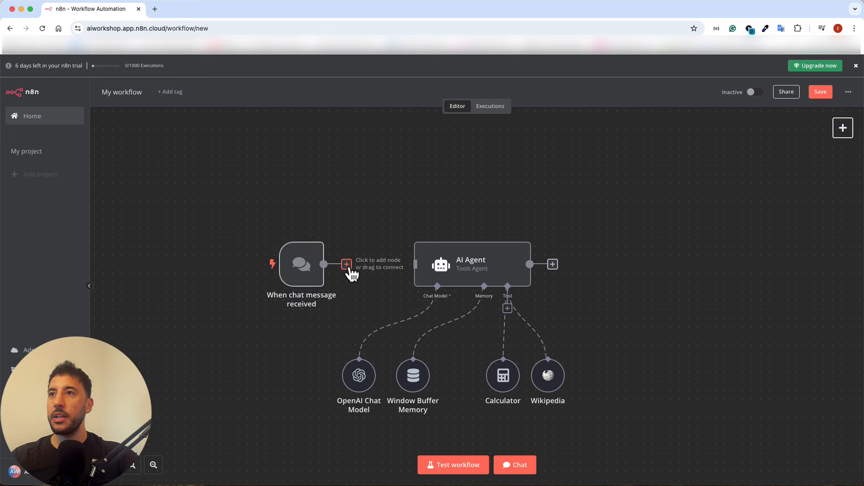
Connect the chat trigger's output to the AI Agent's input and move the trigger node slightly closer to the agent
{"action": "left_click_drag", "start_coordinate": [350, 270], "coordinate": [415, 269]}
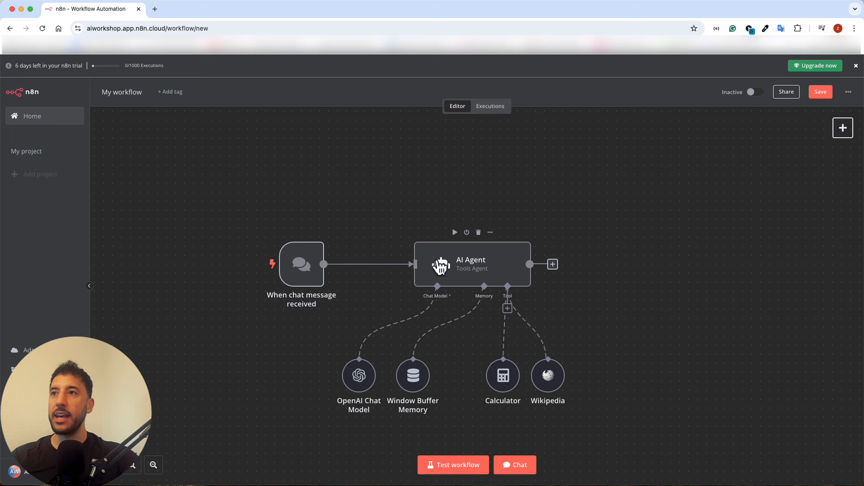
{"action": "left_click", "coordinate": [376, 264]}
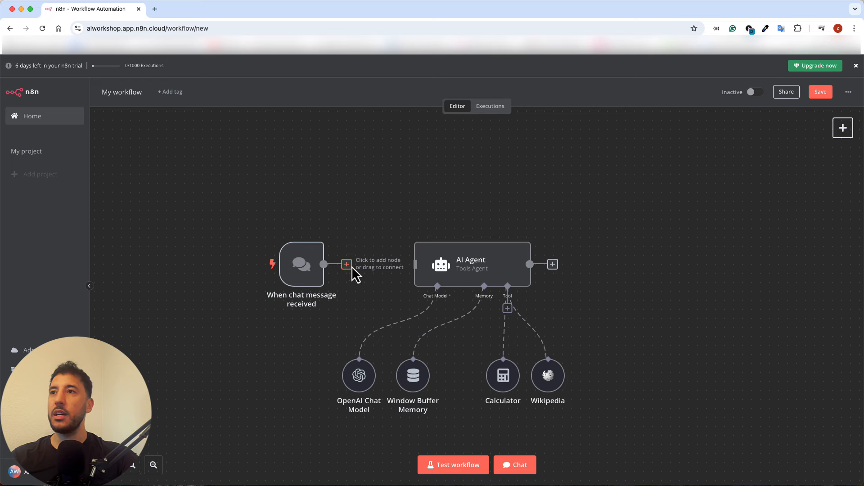
{"action": "left_click_drag", "start_coordinate": [408, 267], "coordinate": [411, 266]}
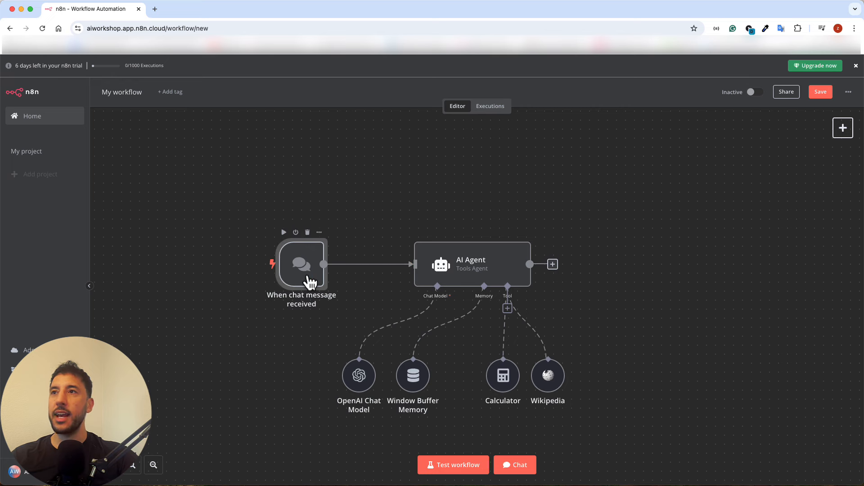
{"action": "double_click", "coordinate": [310, 282]}
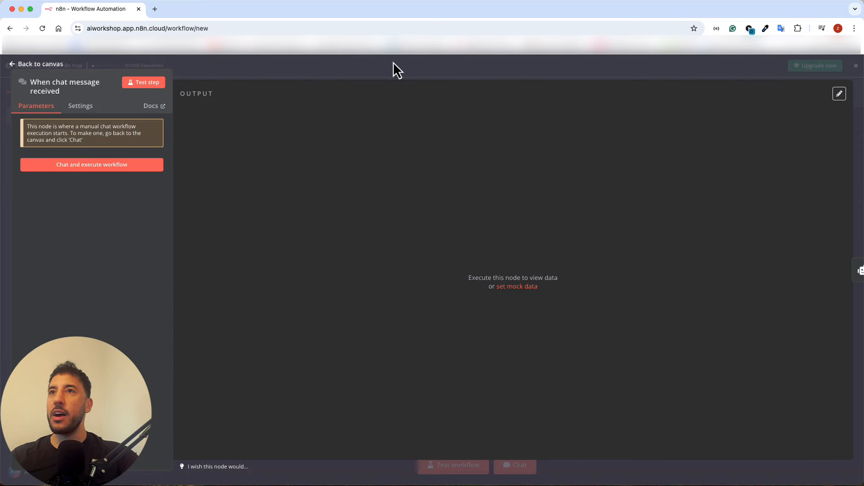
{"action": "left_click", "coordinate": [287, 72]}
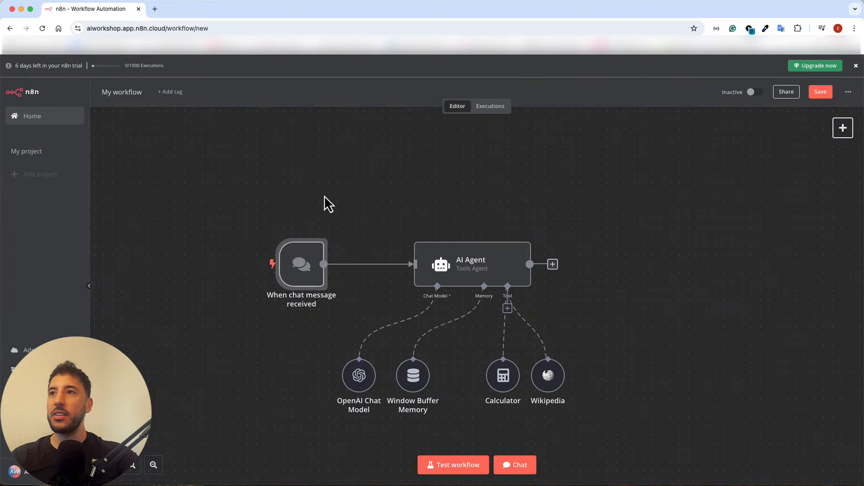
{"action": "left_click_drag", "start_coordinate": [307, 263], "coordinate": [328, 263]}
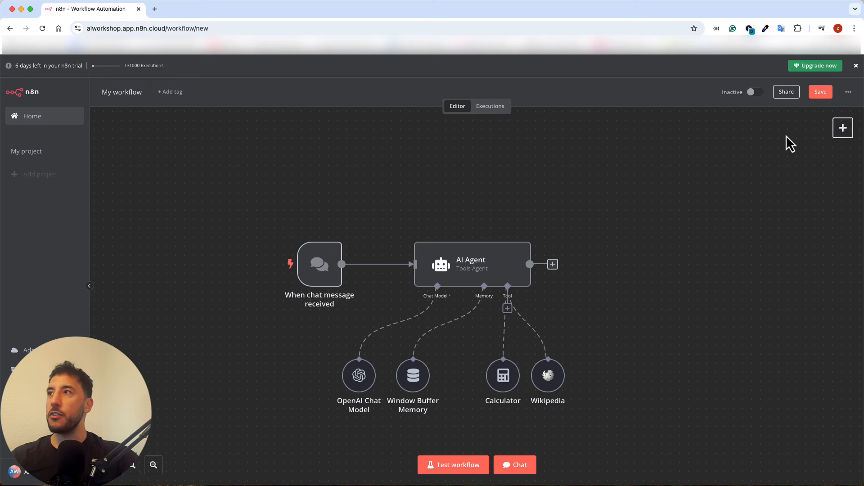
Save the workflow and send the AI Agent the chat message "what is the capital of spain"
{"action": "left_click", "coordinate": [821, 93]}
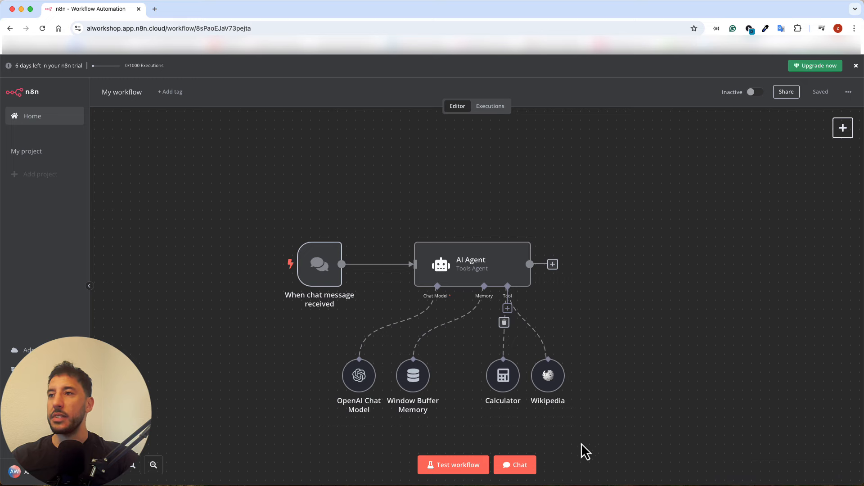
{"action": "left_click", "coordinate": [530, 472]}
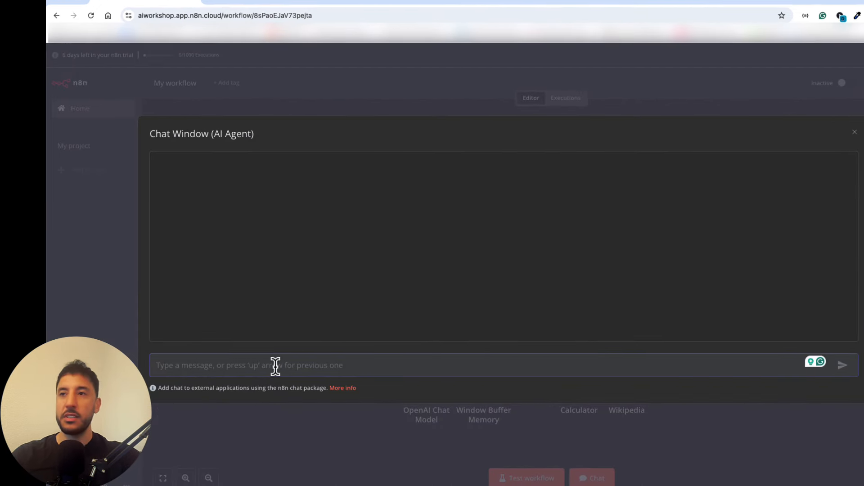
{"action": "type", "text": "what is the capital of spain"}
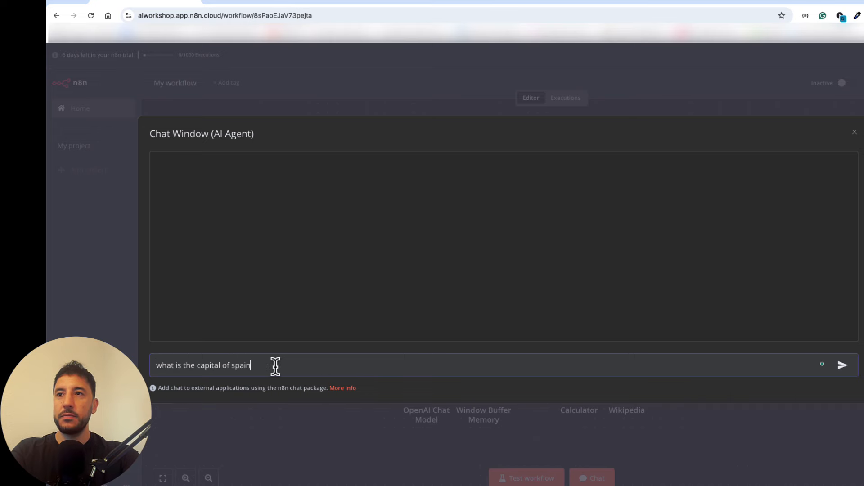
{"action": "key", "text": "Return"}
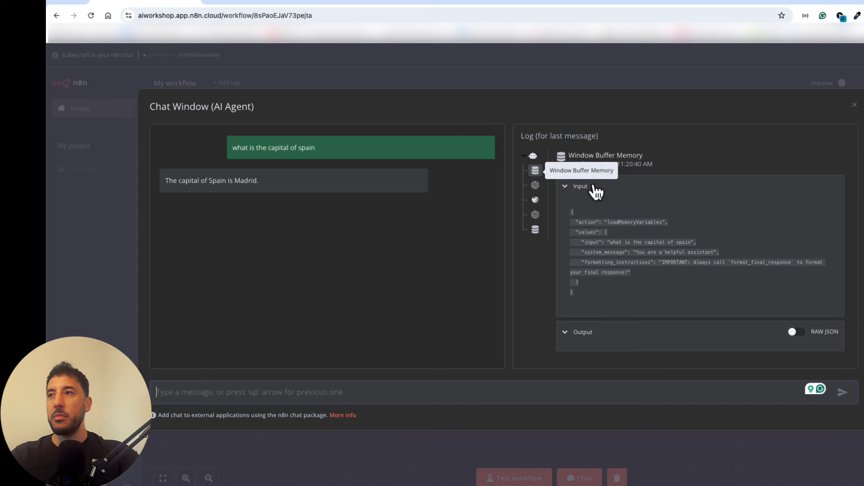
Examine the OpenAI Chat Model and Wikipedia entries in the log for the last message, and close the chat window
{"action": "left_click", "coordinate": [539, 188]}
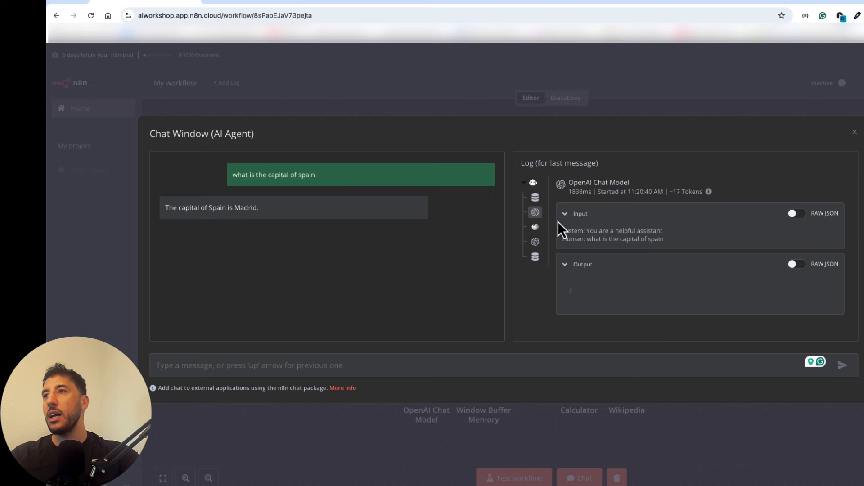
{"action": "left_click", "coordinate": [535, 227]}
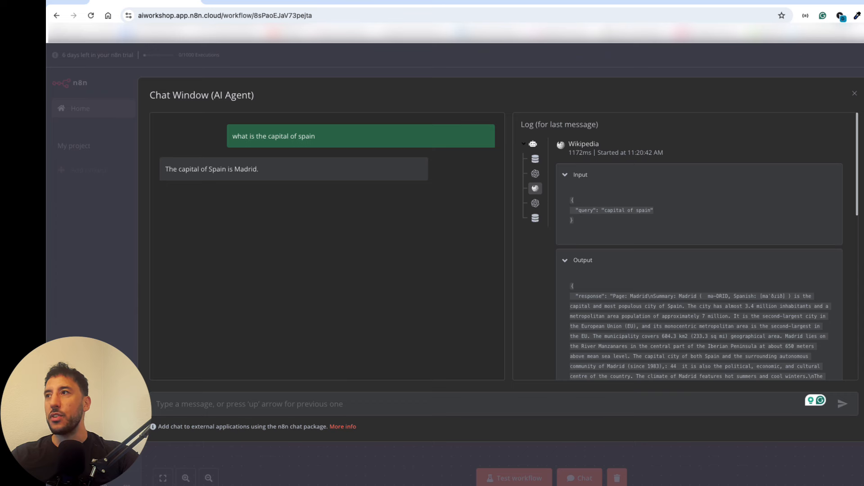
{"action": "key", "text": "Escape"}
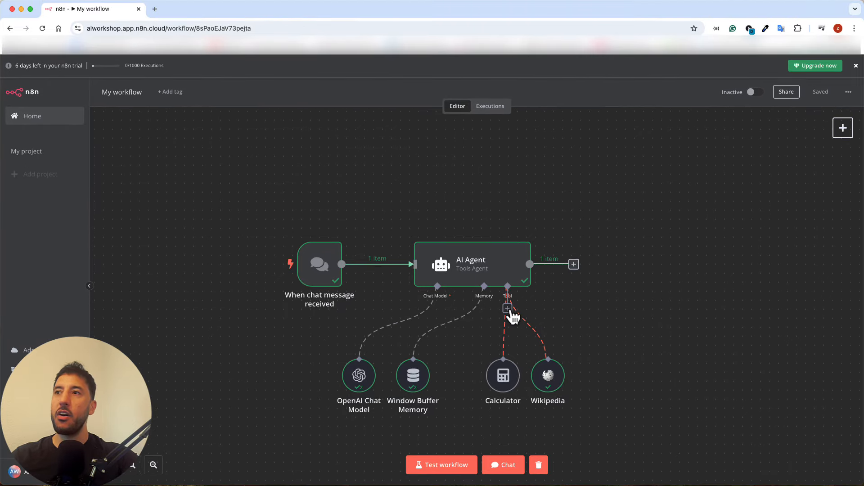
Attach a Call n8n Workflow Tool to the AI Agent's Tool connector, leaving its name, description and Workflow ID empty
{"action": "left_click", "coordinate": [507, 309]}
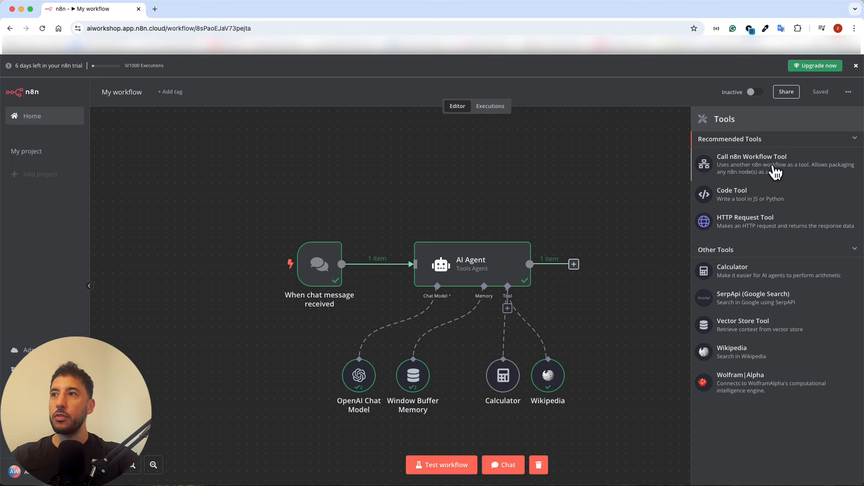
{"action": "left_click", "coordinate": [774, 167]}
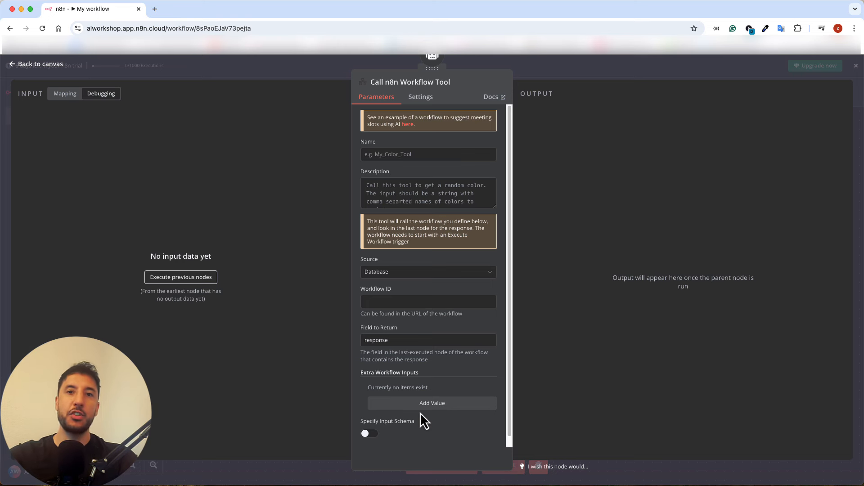
{"action": "left_click", "coordinate": [376, 301]}
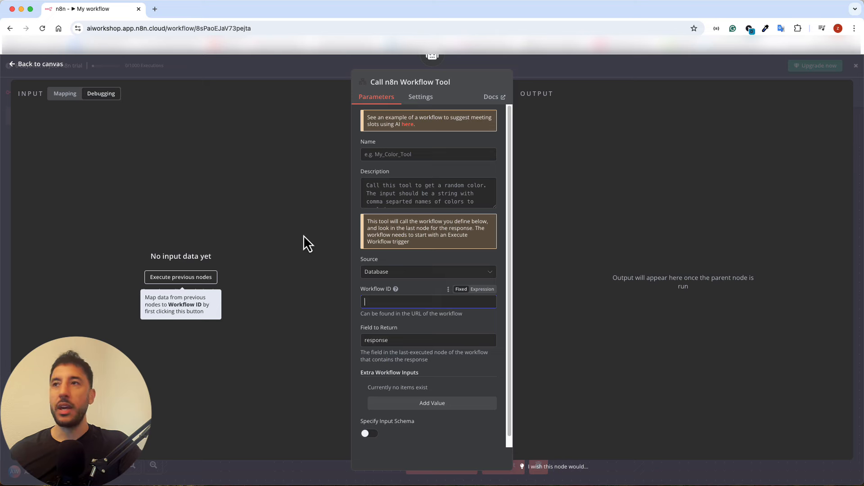
{"action": "double_click", "coordinate": [322, 77]}
{"action": "left_click", "coordinate": [315, 71]}
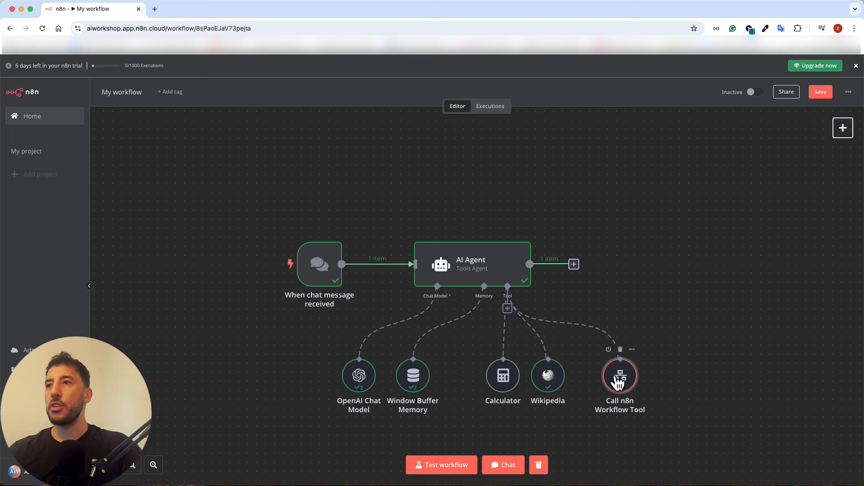
Open n8n in a second browser tab and start a new workflow there
{"action": "right_click", "coordinate": [33, 120]}
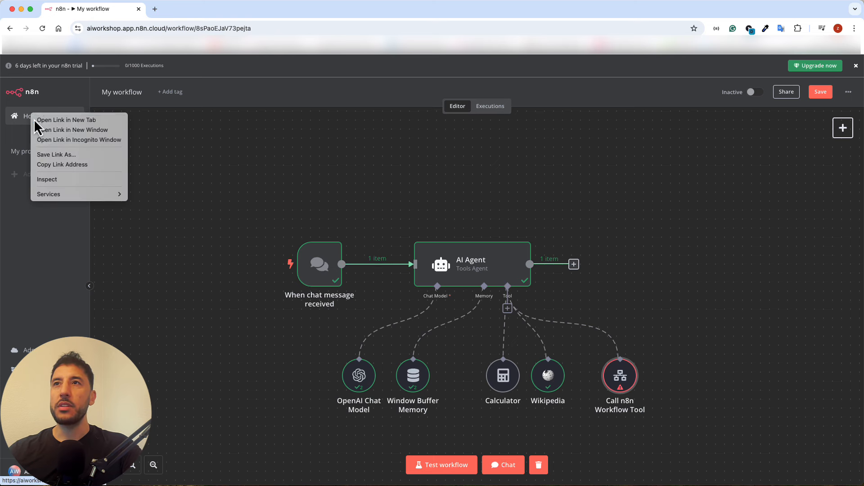
{"action": "left_click", "coordinate": [36, 121]}
{"action": "left_click", "coordinate": [172, 8]}
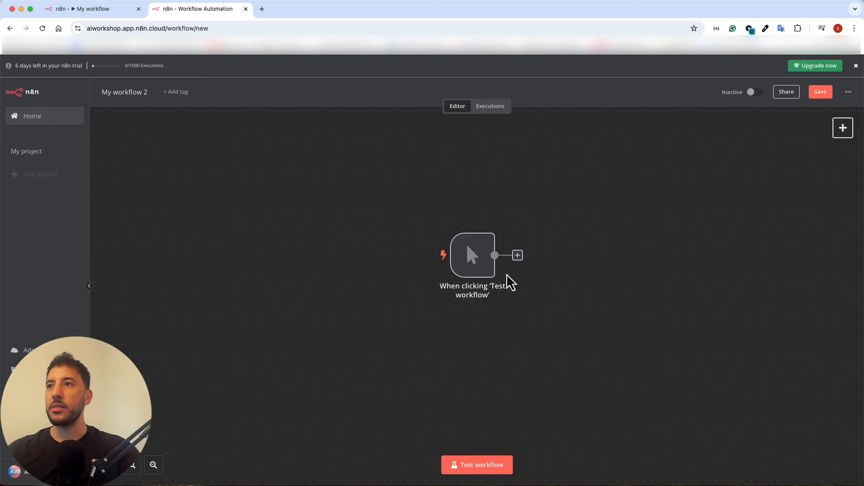
Reposition the manual trigger on the canvas and add an Edit Fields (Set) node after it
{"action": "left_click_drag", "start_coordinate": [440, 283], "coordinate": [358, 301]}
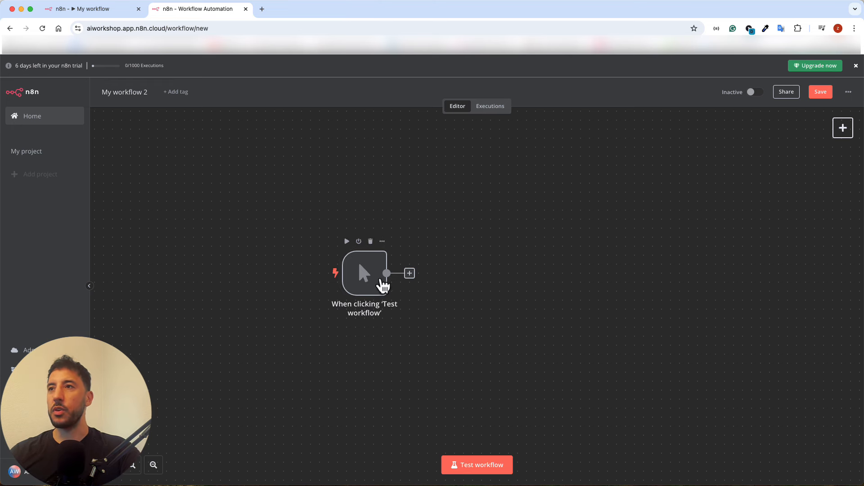
{"action": "left_click", "coordinate": [409, 274]}
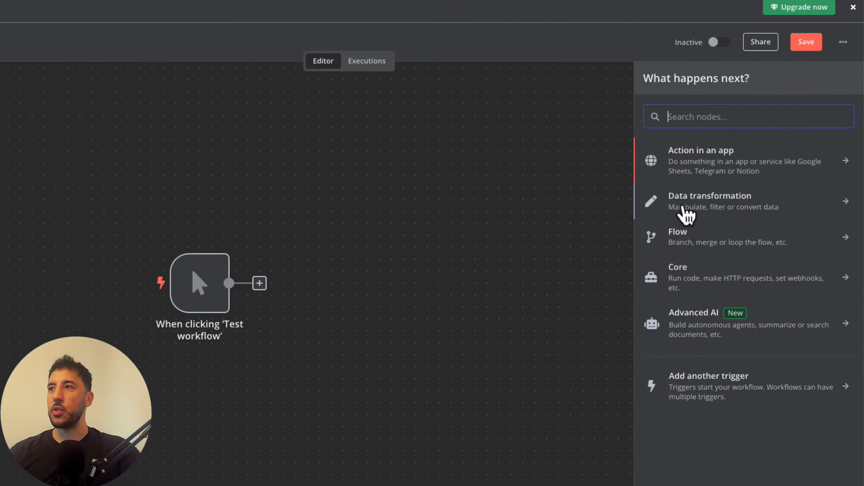
{"action": "left_click", "coordinate": [715, 203]}
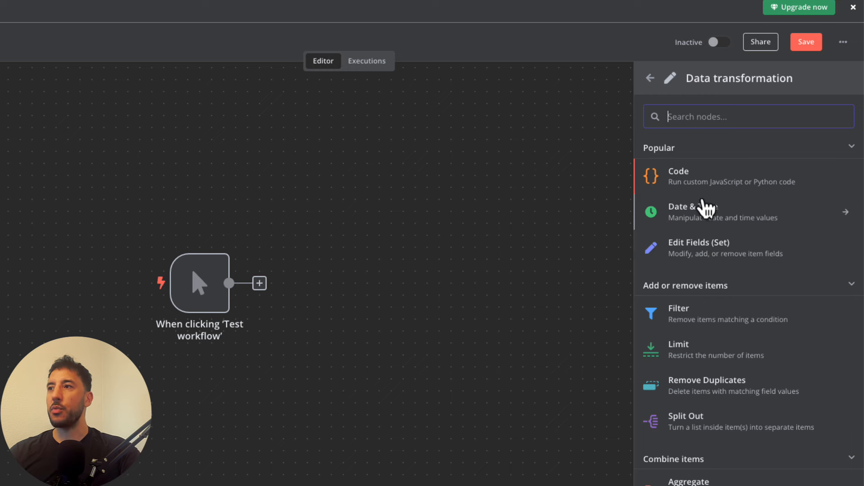
{"action": "scroll", "coordinate": [733, 394], "scroll_direction": "down", "scroll_amount": 1}
{"action": "scroll", "coordinate": [733, 394], "scroll_direction": "down", "scroll_amount": 3}
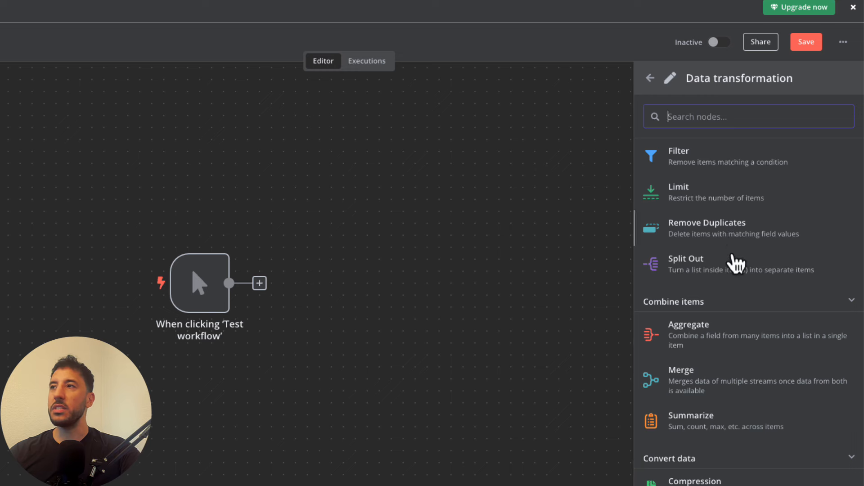
{"action": "scroll", "coordinate": [735, 315], "scroll_direction": "up", "scroll_amount": 3}
{"action": "scroll", "coordinate": [738, 325], "scroll_direction": "down", "scroll_amount": 1}
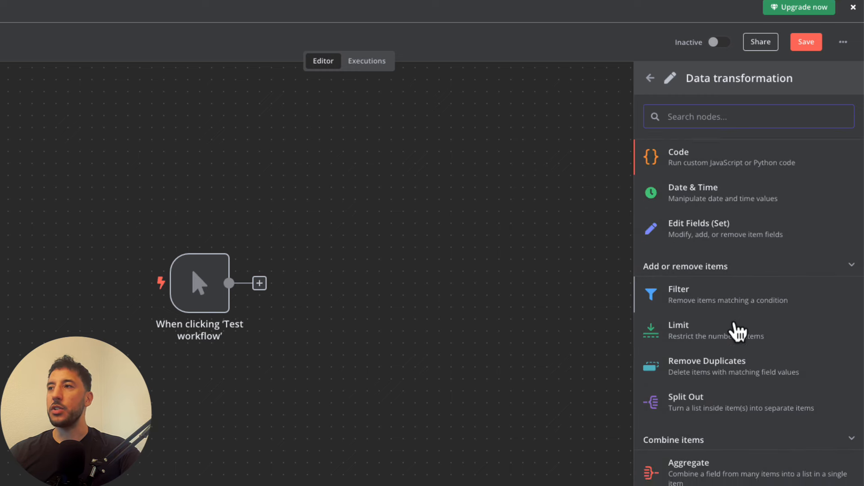
{"action": "scroll", "coordinate": [735, 331], "scroll_direction": "up", "scroll_amount": 1}
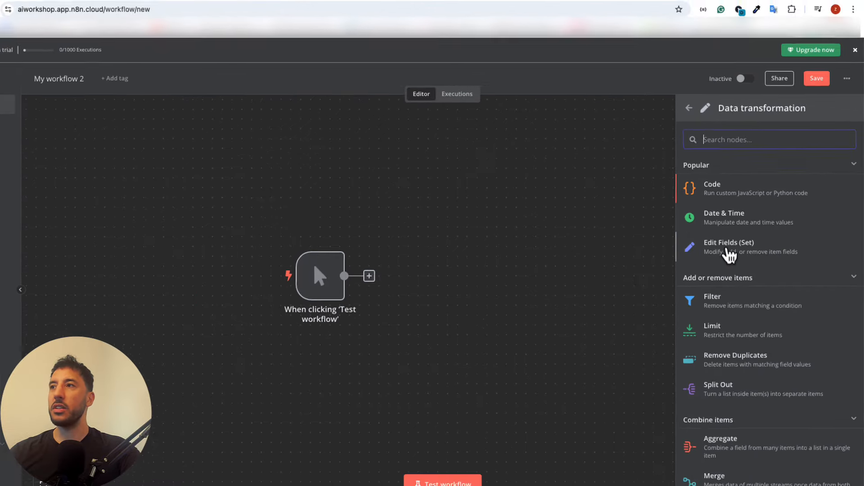
{"action": "left_click", "coordinate": [701, 252]}
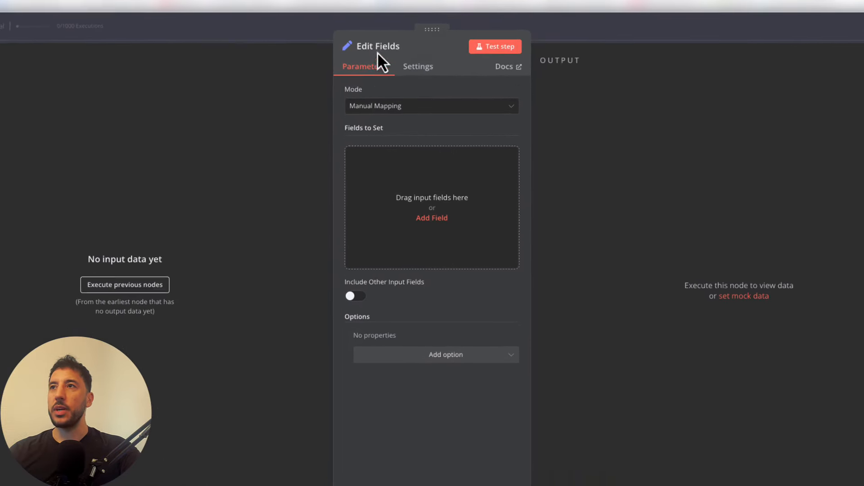
Rename the Edit Fields node to "Query"
{"action": "left_click", "coordinate": [378, 49]}
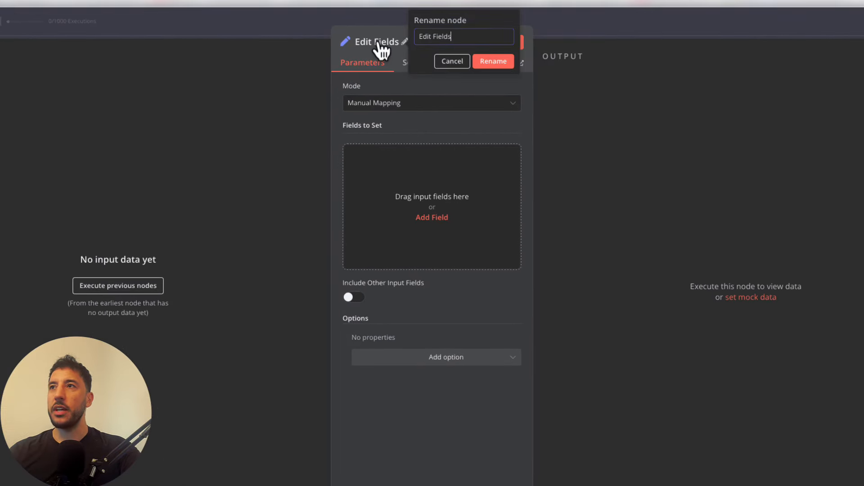
{"action": "type", "text": "WQ"}
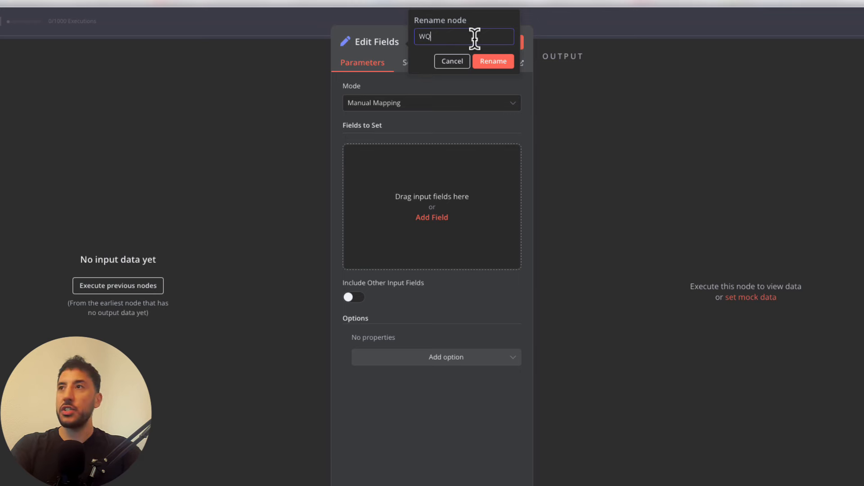
{"action": "key", "text": "BackSpace"}
{"action": "key", "text": "BackSpace"}
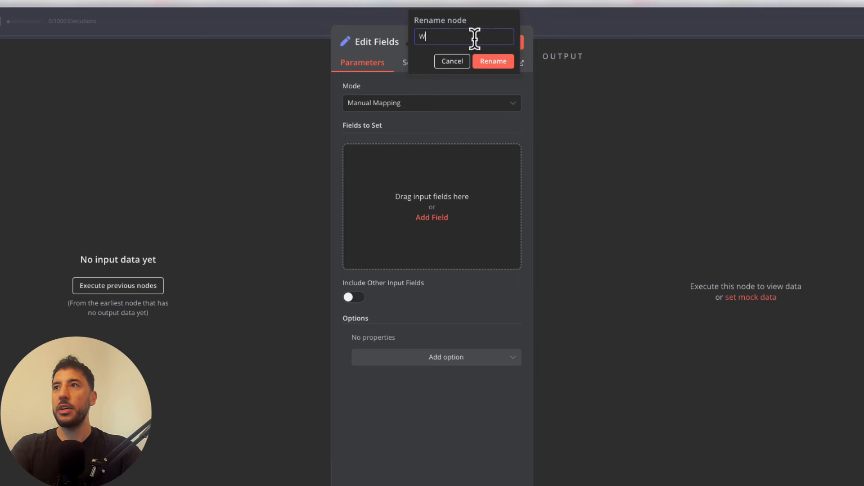
{"action": "key", "text": "BackSpace"}
{"action": "type", "text": "Q"}
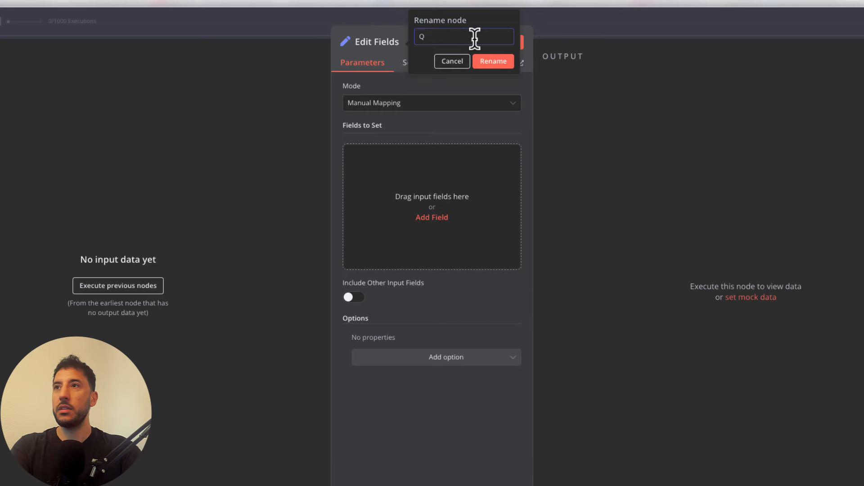
{"action": "type", "text": "UERYuery"}
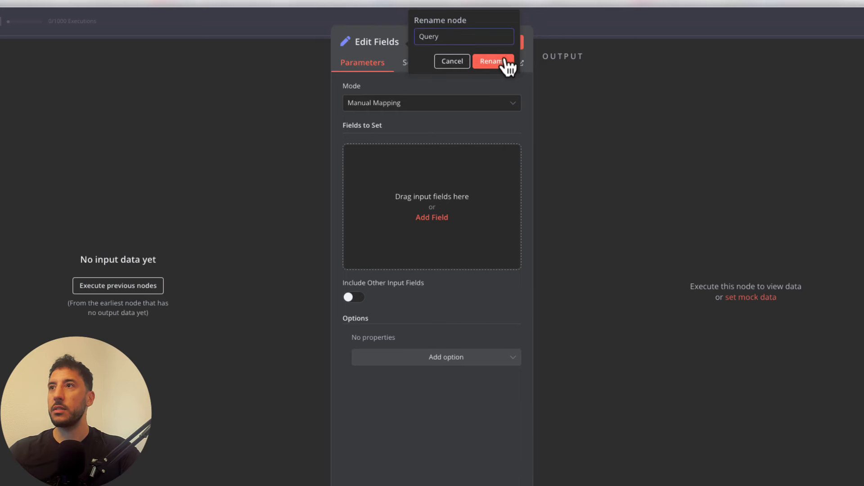
{"action": "left_click", "coordinate": [503, 61]}
{"action": "left_click", "coordinate": [510, 105]}
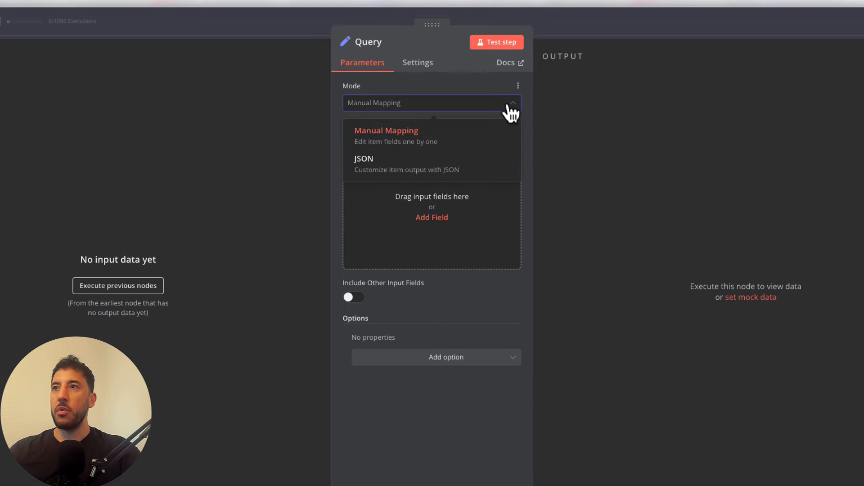
{"action": "left_click", "coordinate": [447, 85]}
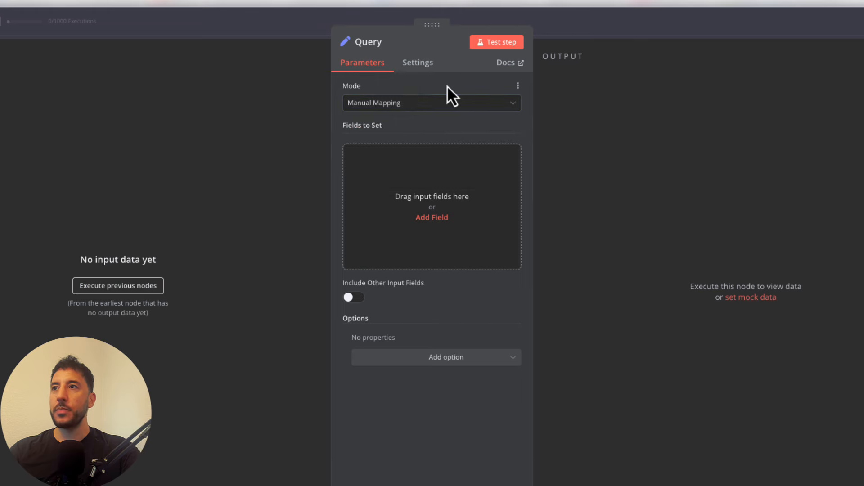
{"action": "left_click", "coordinate": [418, 108]}
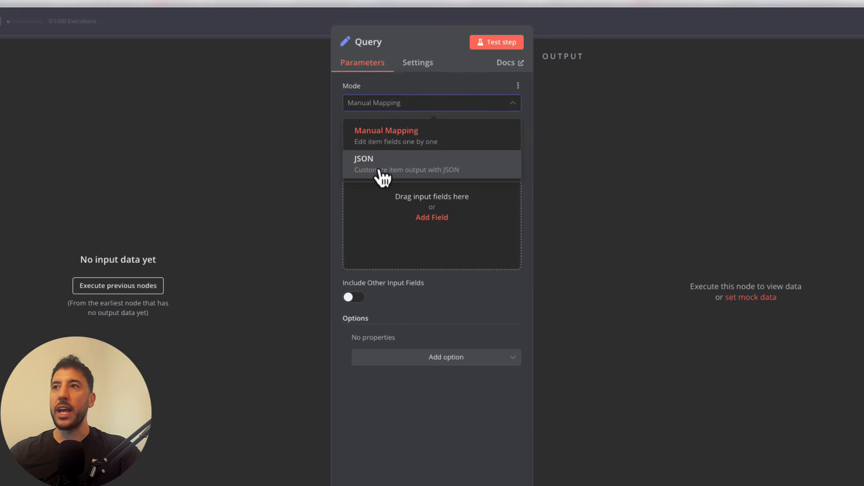
{"action": "left_click", "coordinate": [433, 83]}
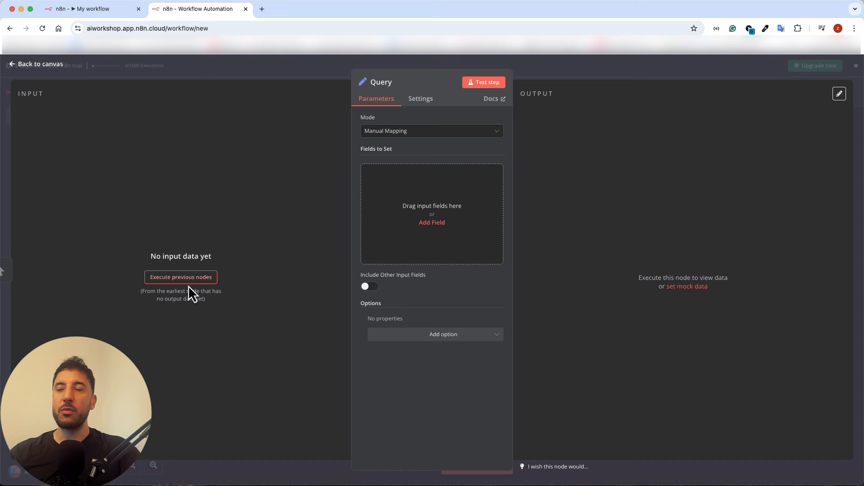
Execute the previous nodes and add a String field named "query" with the value "San Francisco" to the Query node
{"action": "left_click", "coordinate": [176, 281]}
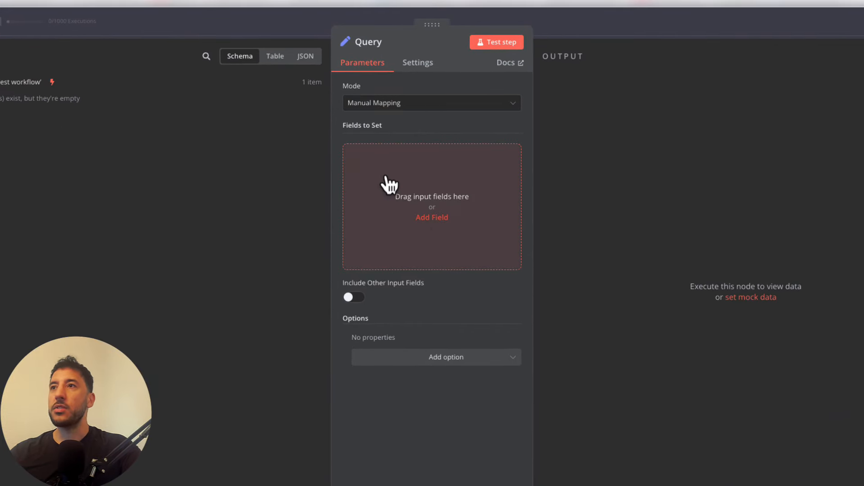
{"action": "left_click", "coordinate": [433, 219]}
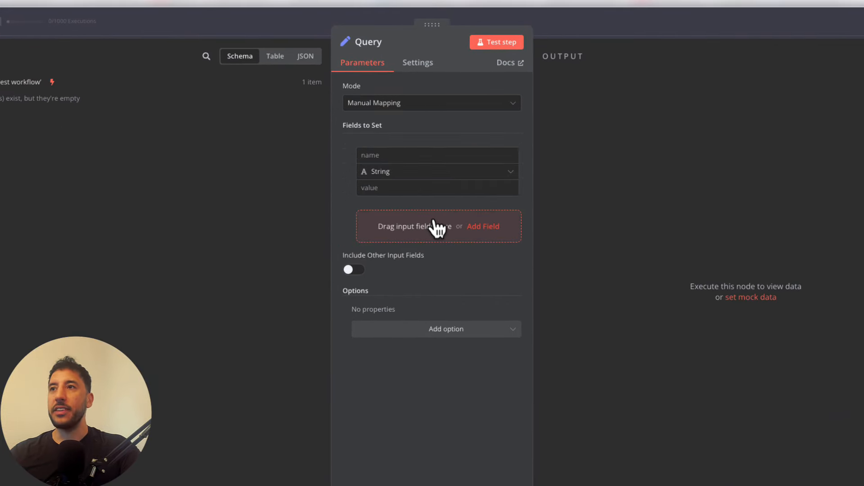
{"action": "left_click", "coordinate": [382, 158]}
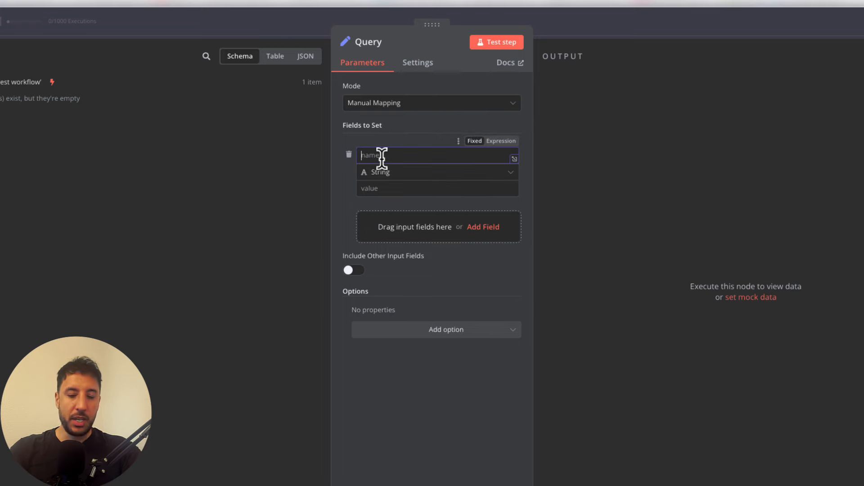
{"action": "type", "text": "query"}
{"action": "left_click", "coordinate": [401, 174]}
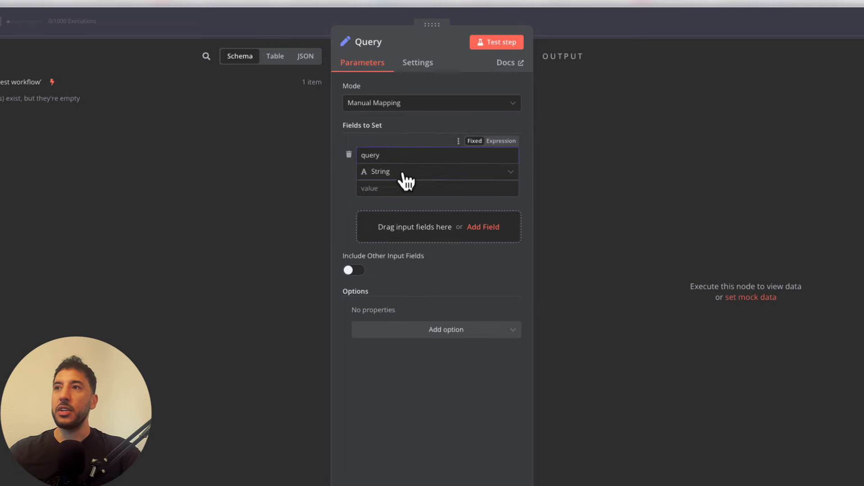
{"action": "left_click", "coordinate": [340, 189]}
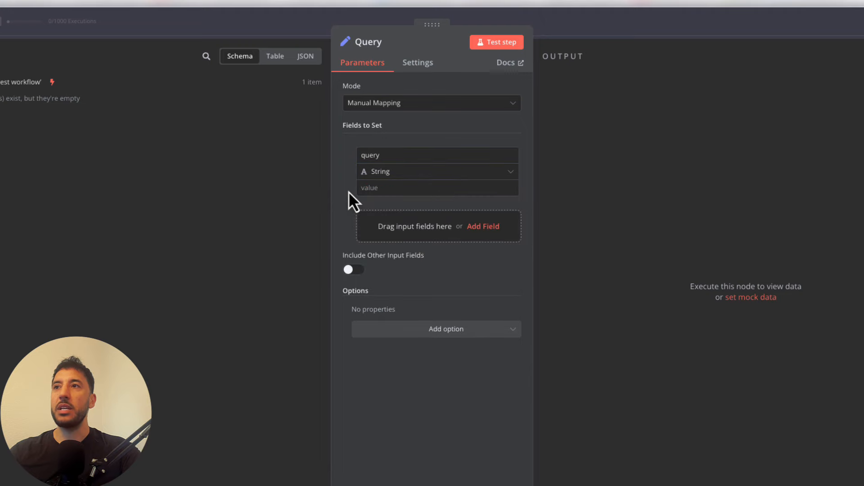
{"action": "left_click", "coordinate": [435, 189]}
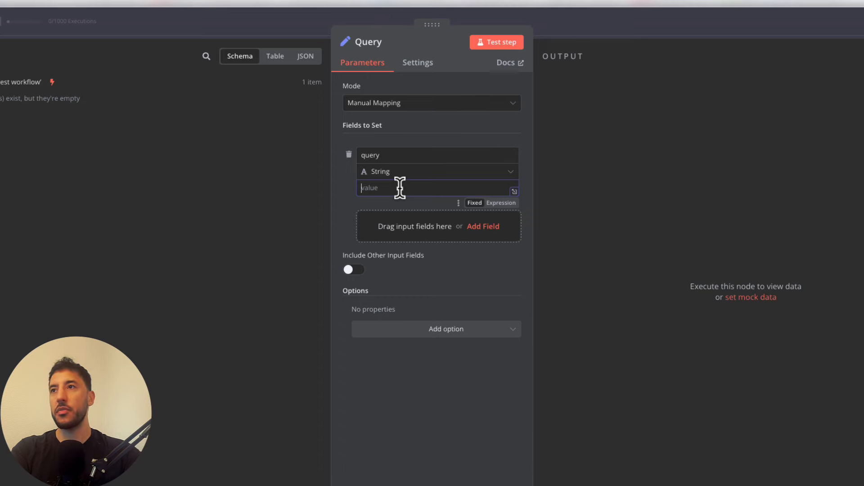
{"action": "type", "text": "San Francisco"}
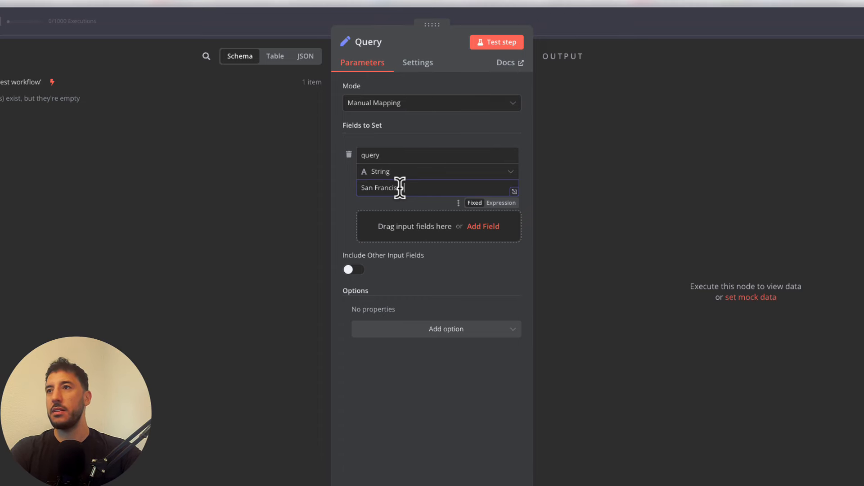
{"action": "left_click", "coordinate": [445, 281]}
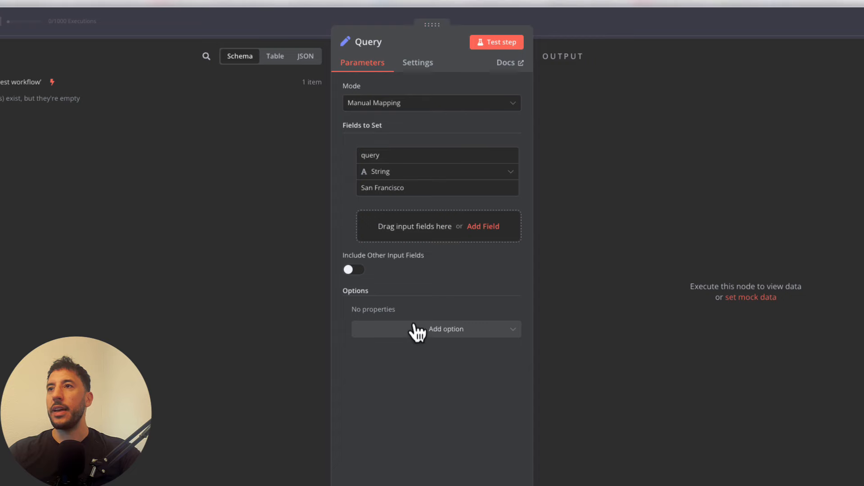
Test the Query node, compare its output with the value set in the query field, and return to the canvas
{"action": "left_click", "coordinate": [480, 44]}
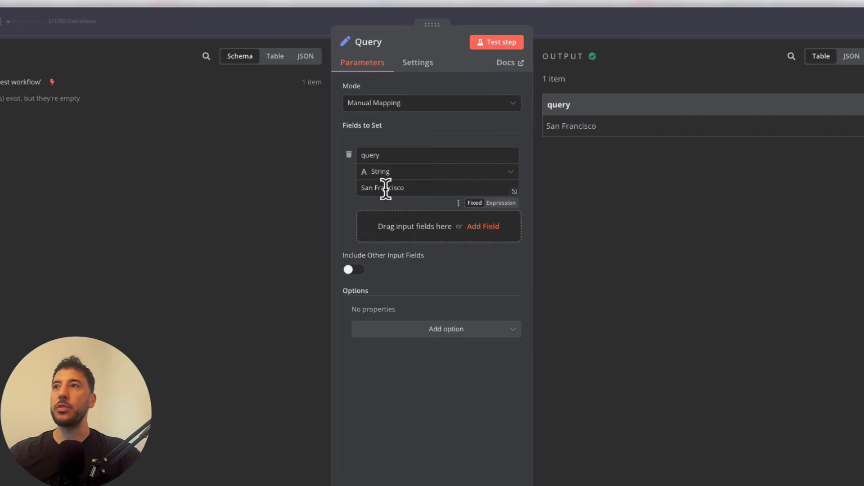
{"action": "triple_click", "coordinate": [579, 126]}
{"action": "left_click", "coordinate": [618, 148]}
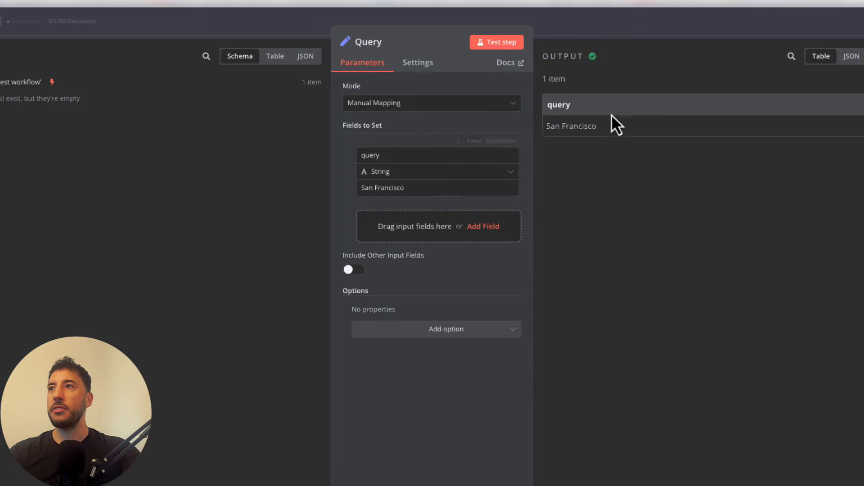
{"action": "triple_click", "coordinate": [373, 187]}
{"action": "left_click", "coordinate": [611, 219]}
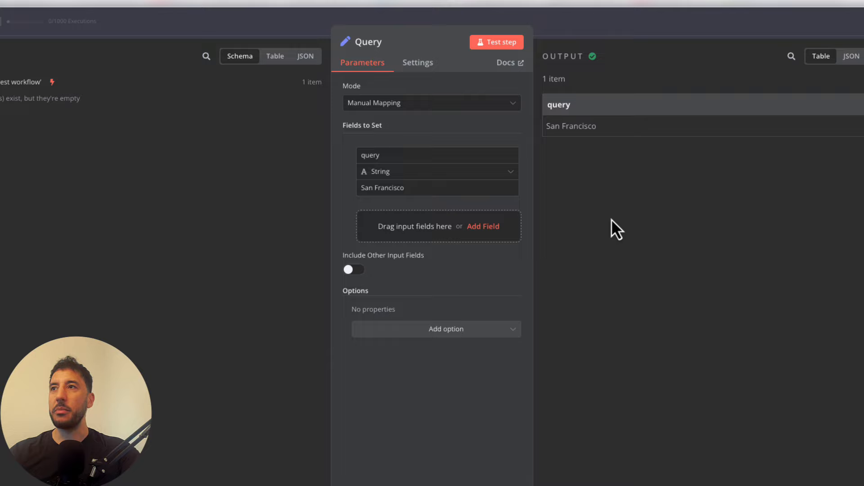
{"action": "left_click", "coordinate": [636, 34]}
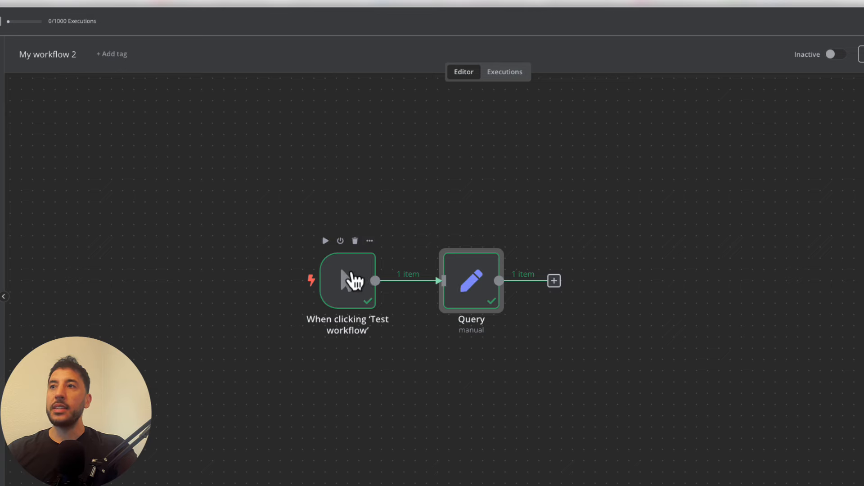
Shift the trigger and Query nodes to make room, and add an OpenWeatherMap node after Query with the "Return current weather data" action
{"action": "left_click_drag", "start_coordinate": [354, 280], "coordinate": [263, 280]}
{"action": "left_click_drag", "start_coordinate": [491, 271], "coordinate": [387, 278]}
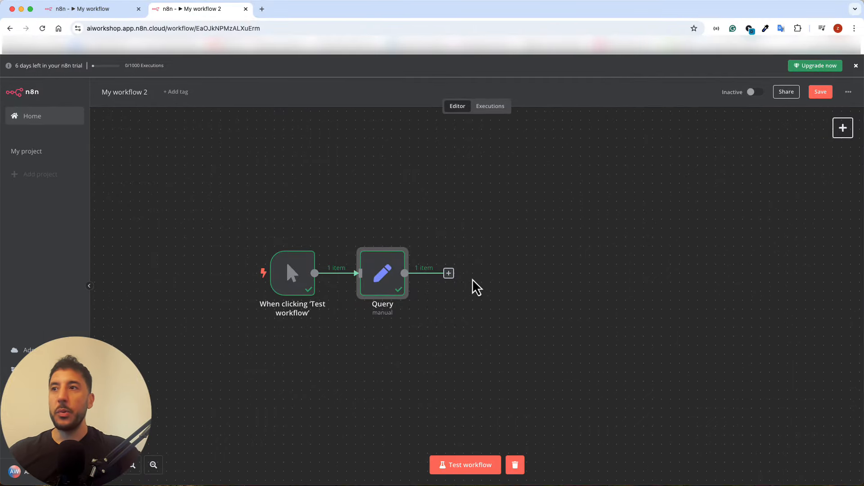
{"action": "left_click", "coordinate": [449, 273]}
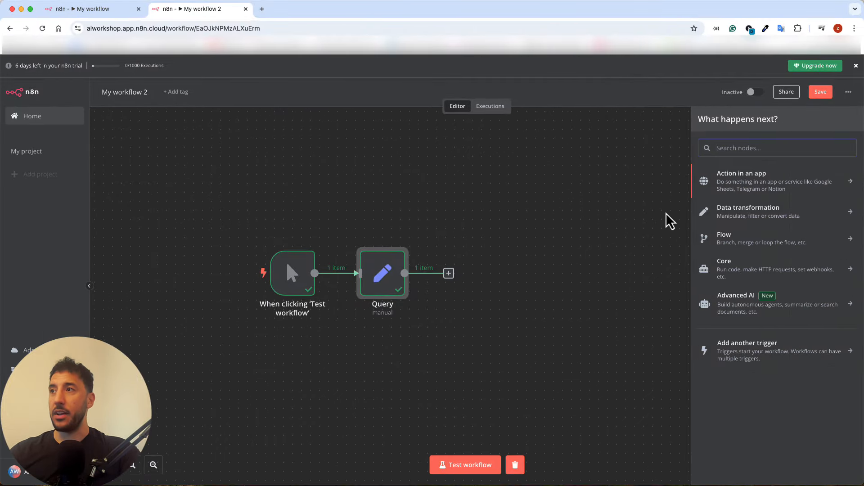
{"action": "type", "text": "weather"}
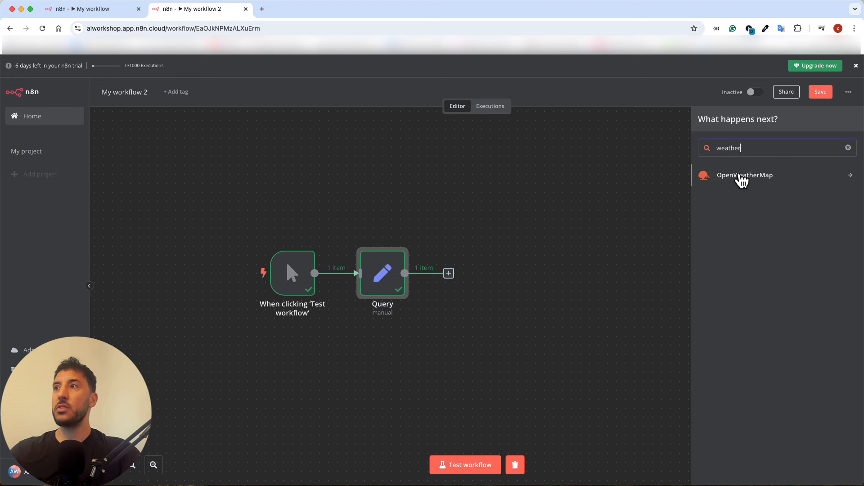
{"action": "left_click", "coordinate": [741, 180]}
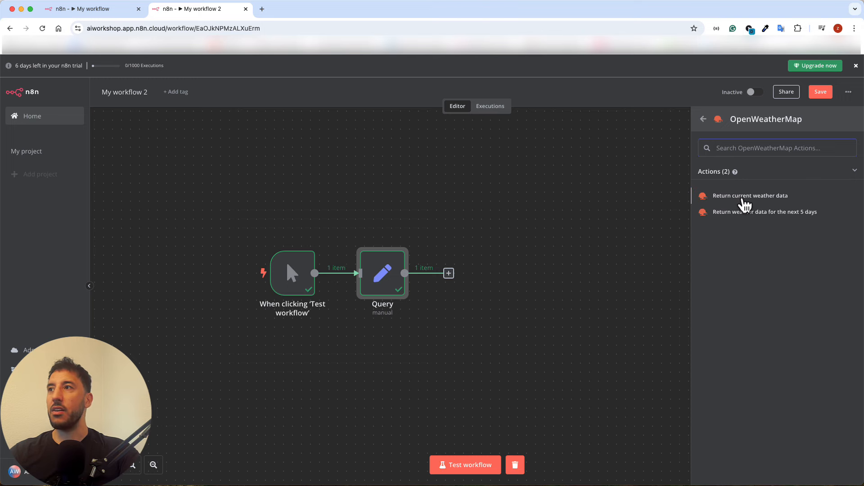
{"action": "left_click", "coordinate": [748, 198]}
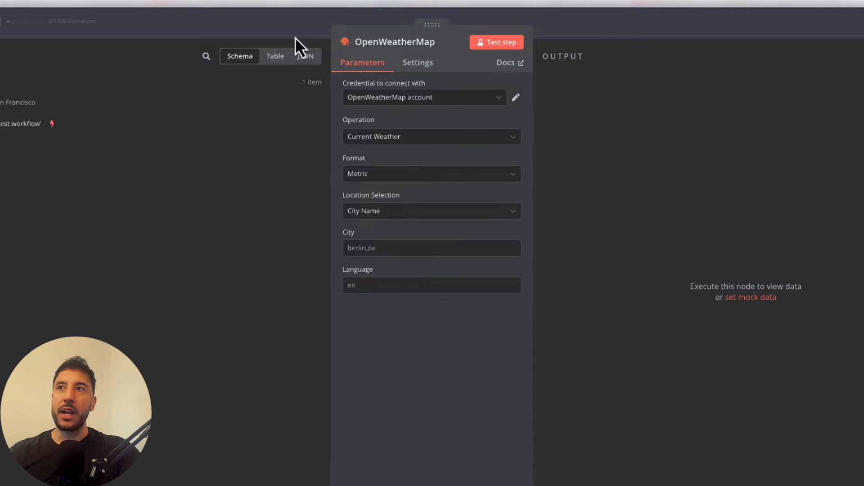
Open the OpenWeatherMap node's documentation and examine its credentials, operations and templates sections
{"action": "left_click", "coordinate": [510, 67]}
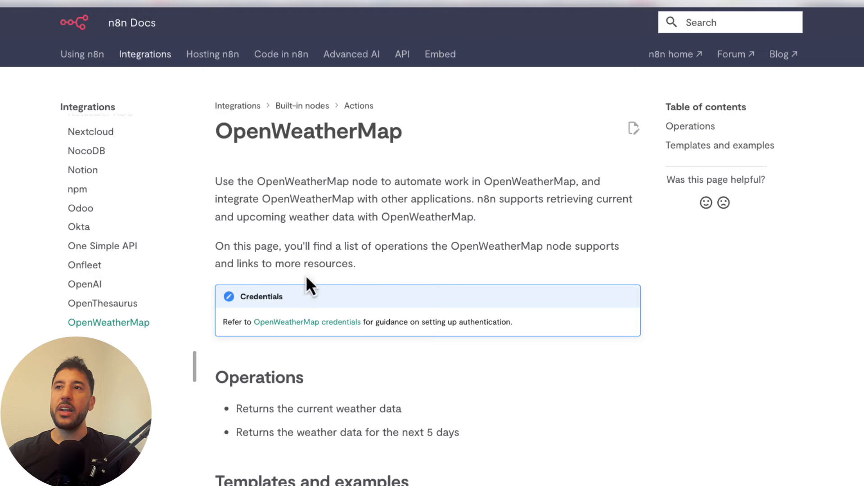
{"action": "scroll", "coordinate": [307, 276], "scroll_direction": "down", "scroll_amount": 4}
{"action": "scroll", "coordinate": [305, 273], "scroll_direction": "down", "scroll_amount": 5}
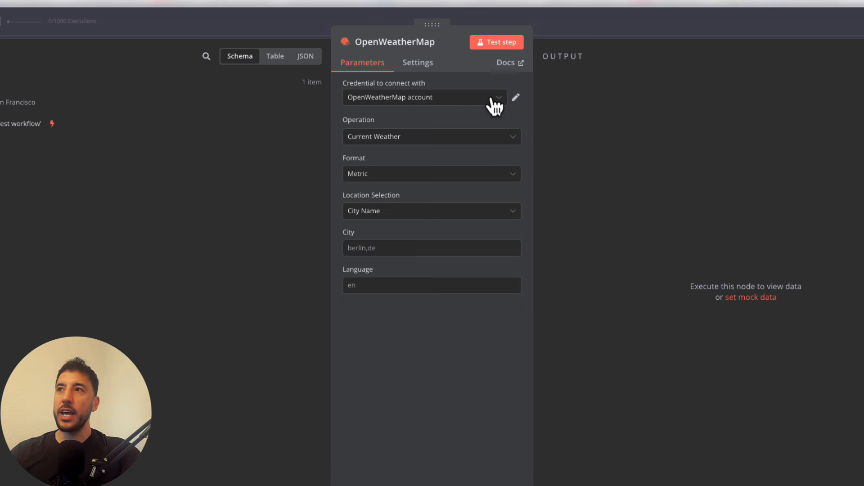
Examine the available credential, operation and format options of the OpenWeatherMap node
{"action": "left_click", "coordinate": [492, 103]}
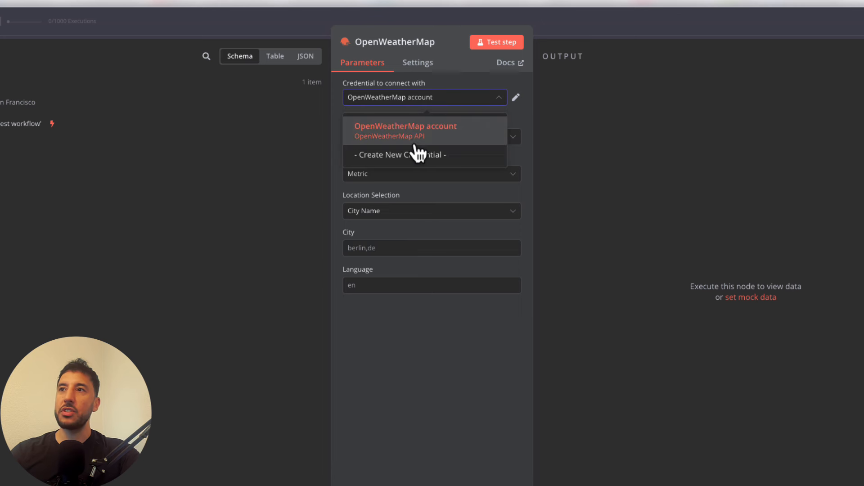
{"action": "left_click", "coordinate": [407, 161]}
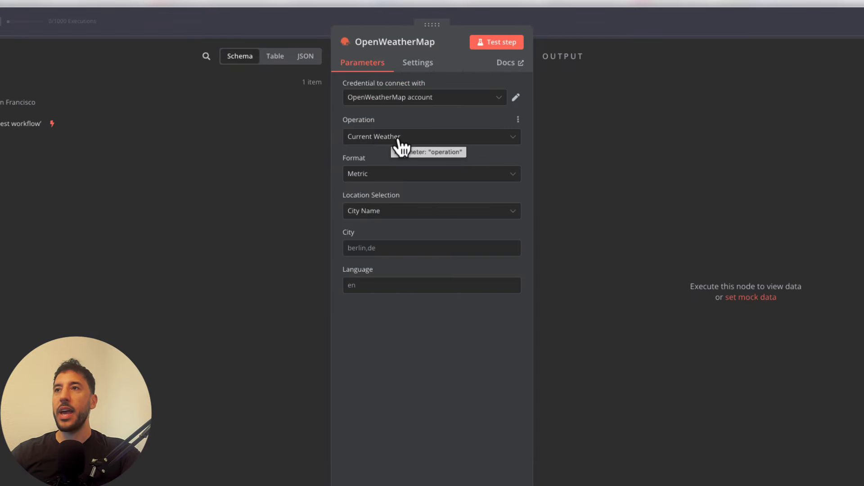
{"action": "left_click", "coordinate": [422, 138]}
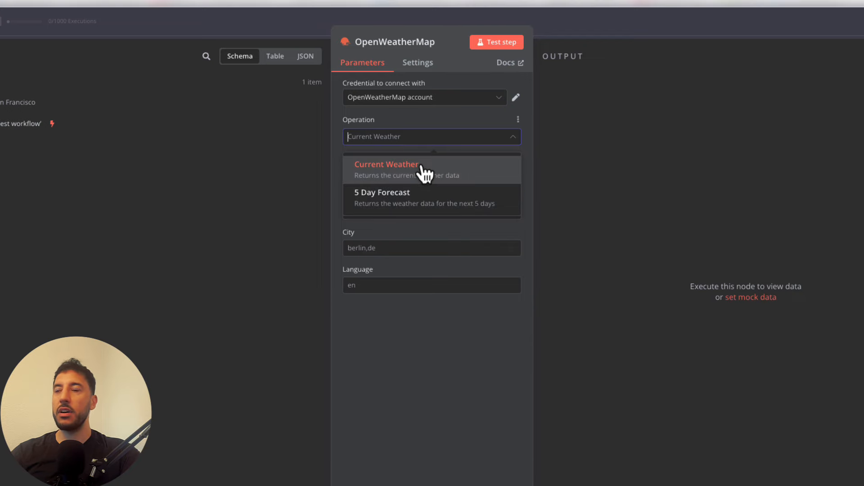
{"action": "left_click", "coordinate": [413, 124]}
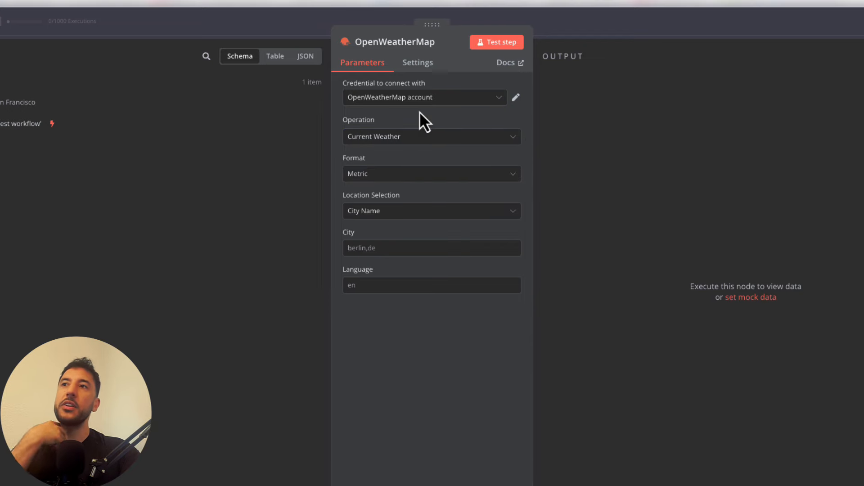
{"action": "left_click", "coordinate": [392, 176]}
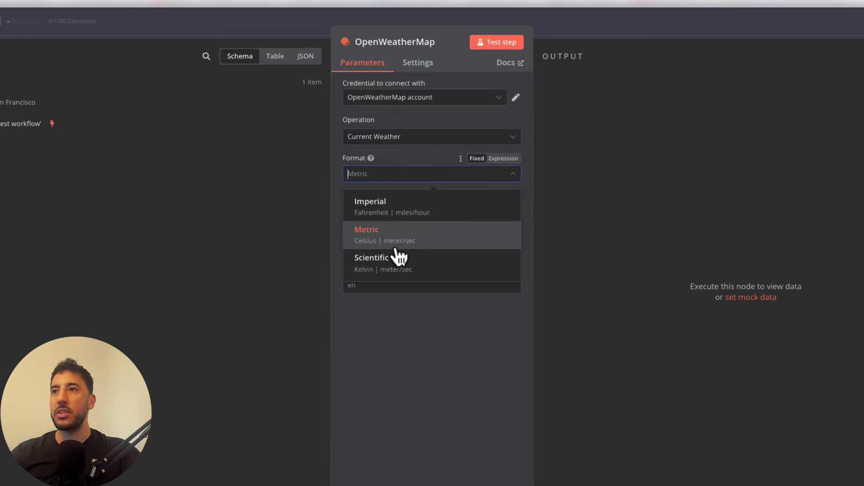
{"action": "left_click", "coordinate": [436, 125]}
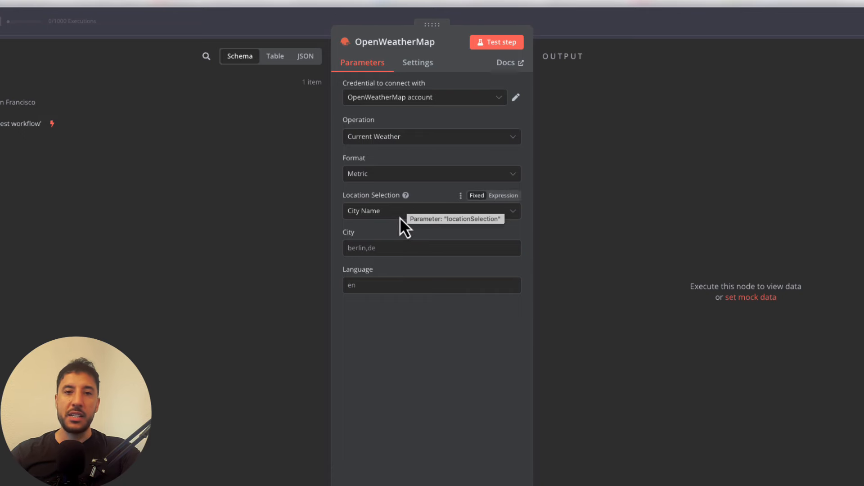
Examine the Query node's input data in the table, JSON and schema views for use in the City parameter
{"action": "left_click", "coordinate": [369, 248]}
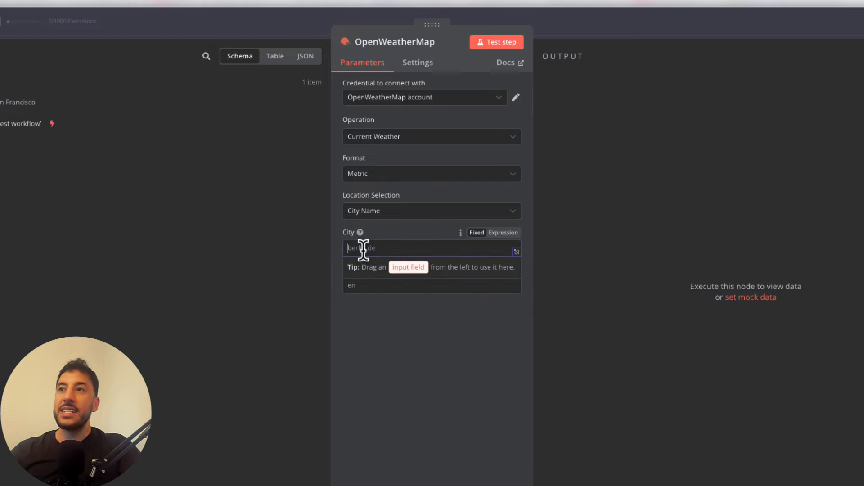
{"action": "left_click", "coordinate": [323, 248]}
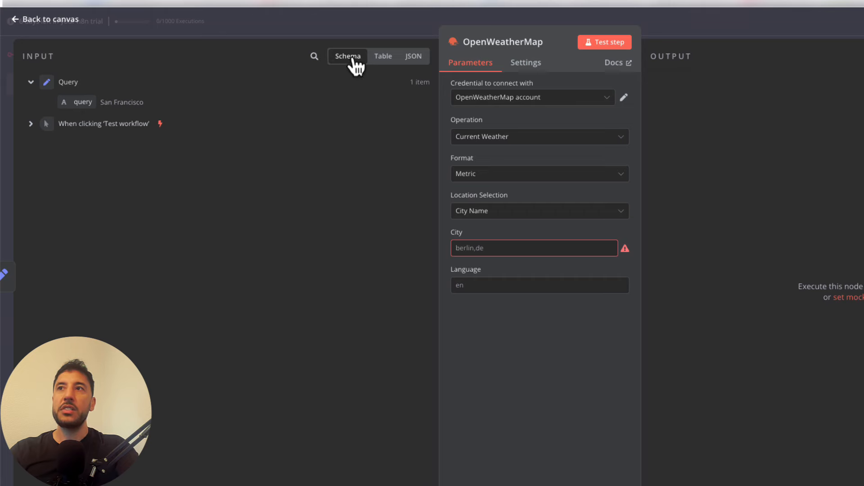
{"action": "left_click", "coordinate": [390, 62]}
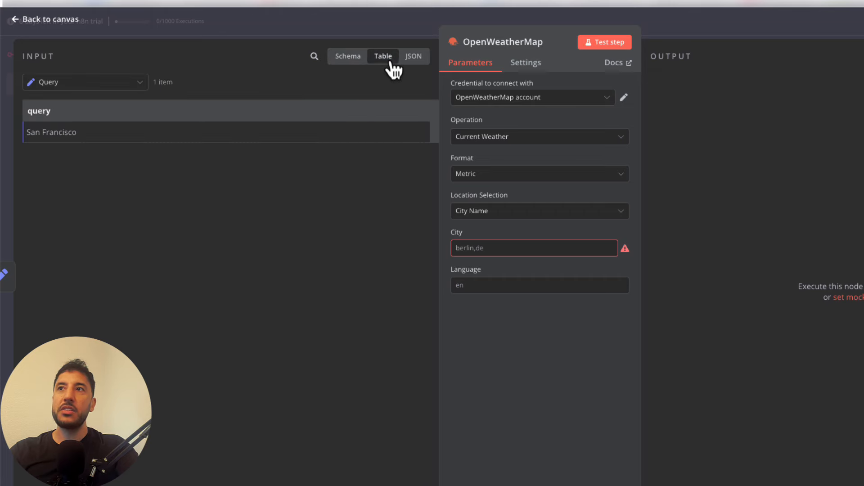
{"action": "left_click", "coordinate": [412, 60]}
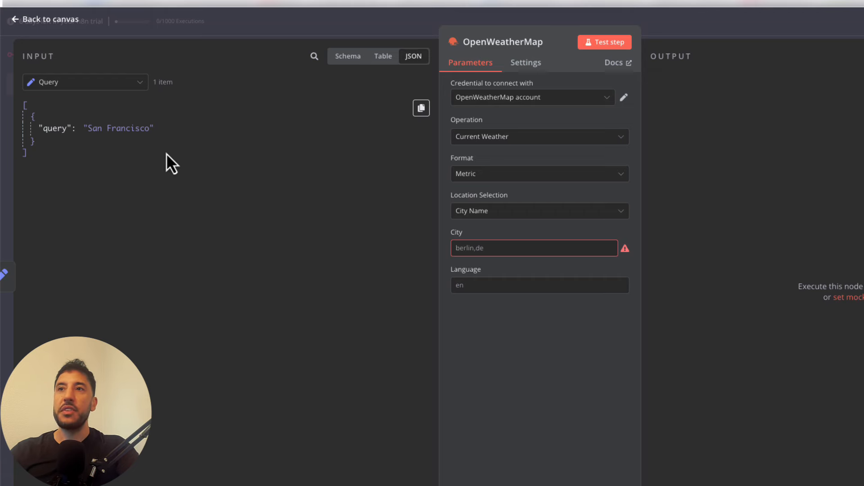
{"action": "left_click", "coordinate": [345, 59]}
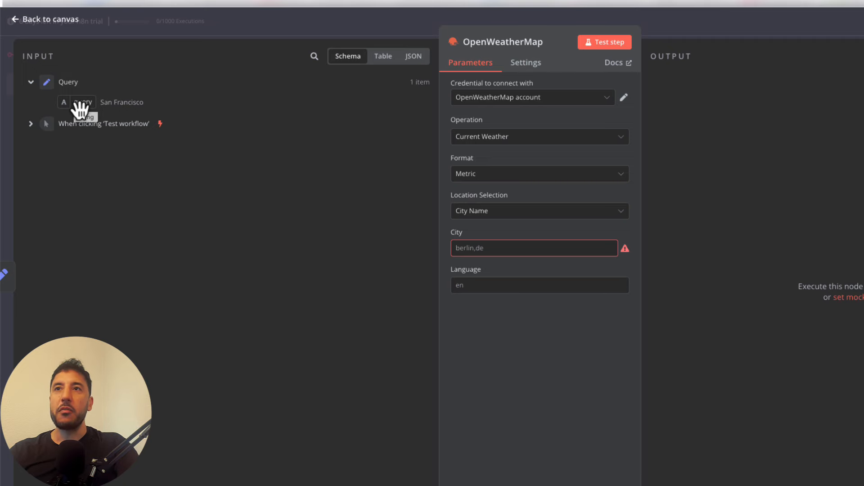
Map the input's query field to the City parameter as the expression {{ $json.query }}
{"action": "left_click_drag", "start_coordinate": [81, 108], "coordinate": [490, 250]}
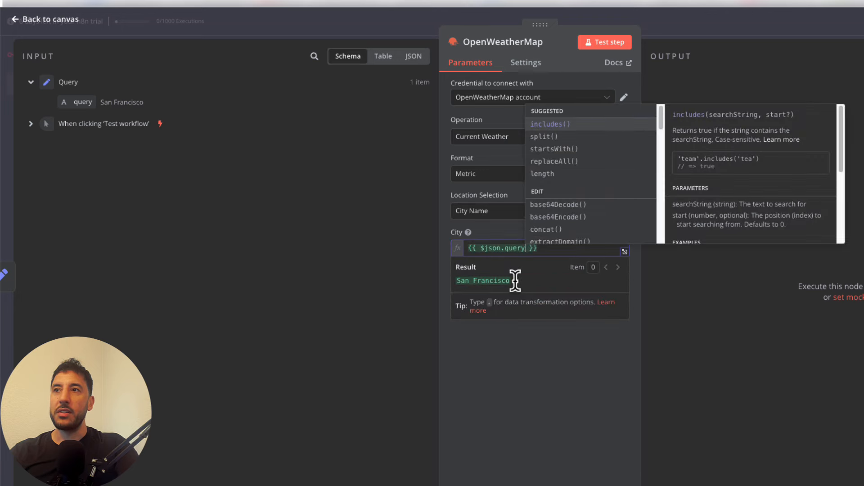
{"action": "key", "text": "Escape"}
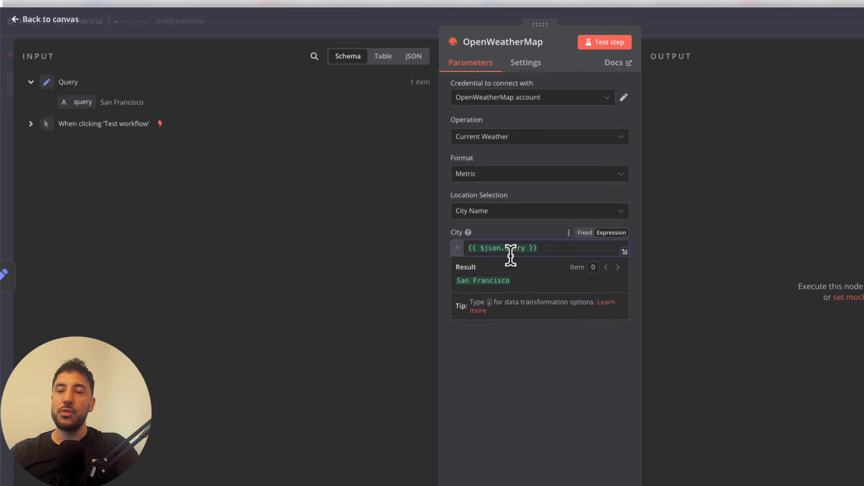
{"action": "left_click", "coordinate": [563, 363]}
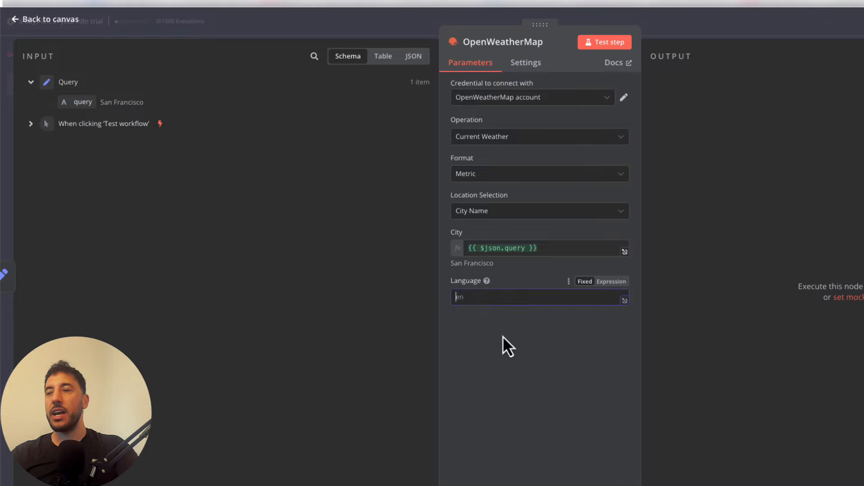
Test the OpenWeatherMap node and look through the columns of the returned weather data
{"action": "left_click", "coordinate": [605, 45]}
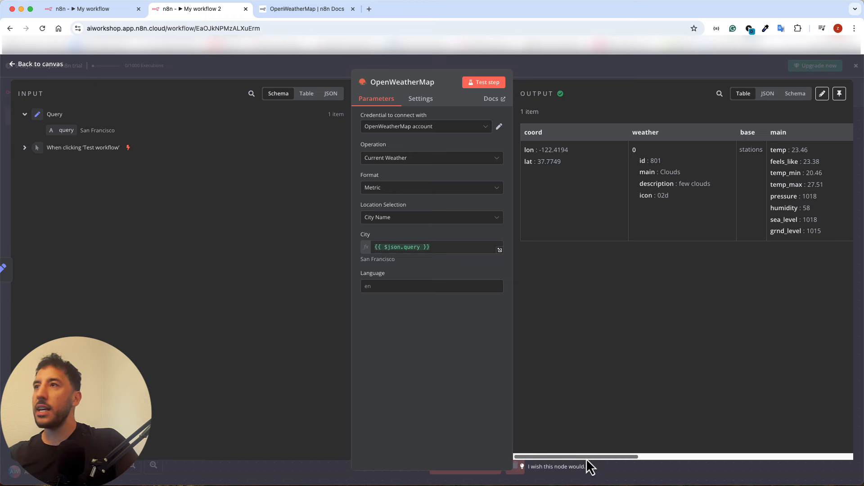
{"action": "scroll", "coordinate": [589, 464], "scroll_direction": "right", "scroll_amount": 2}
{"action": "scroll", "coordinate": [581, 459], "scroll_direction": "left", "scroll_amount": 2}
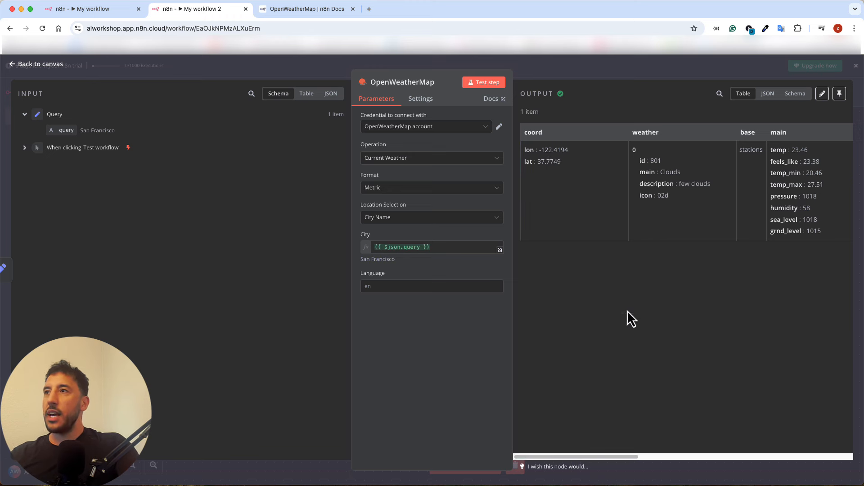
{"action": "left_click_drag", "start_coordinate": [616, 458], "coordinate": [695, 457]}
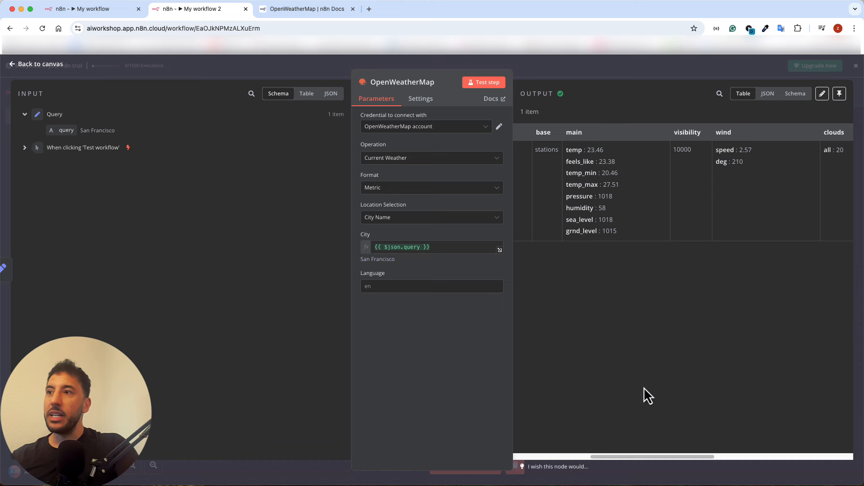
{"action": "left_click_drag", "start_coordinate": [616, 457], "coordinate": [680, 450]}
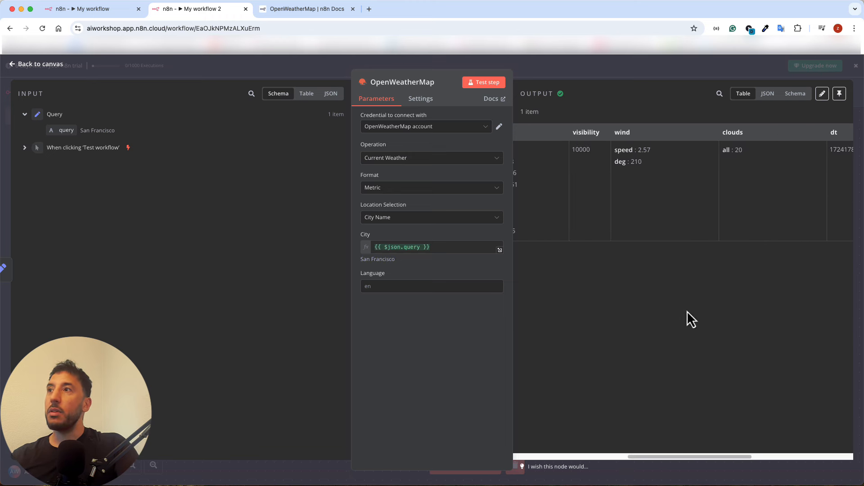
View the weather output as JSON and as a schema, and return it to the table view
{"action": "left_click", "coordinate": [770, 96]}
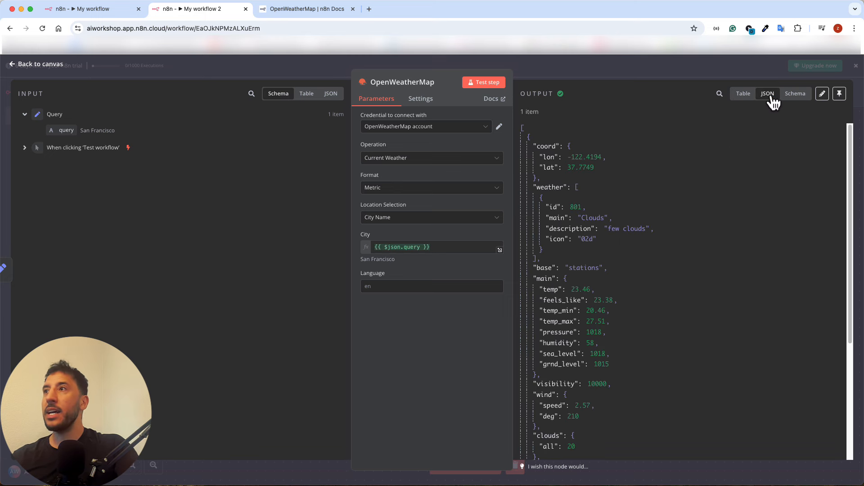
{"action": "left_click", "coordinate": [793, 95]}
{"action": "left_click", "coordinate": [744, 93]}
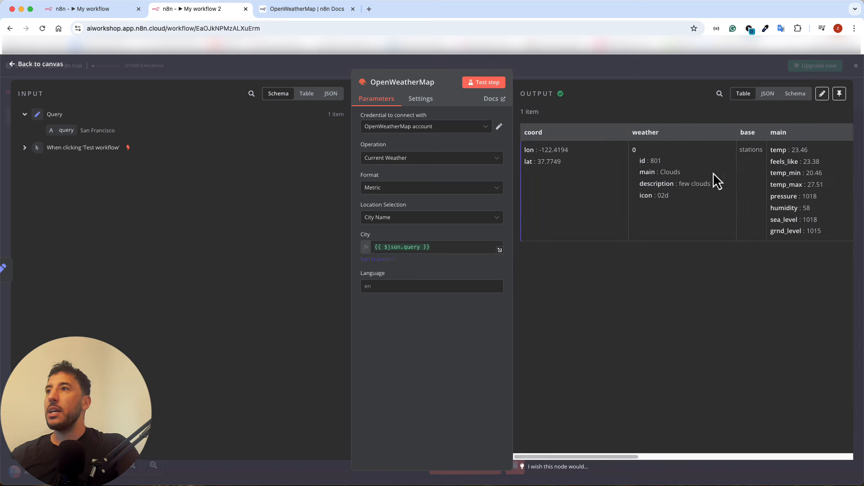
Compare the city name in the weather output's last columns with the input query value, and return to the first columns
{"action": "left_click_drag", "start_coordinate": [619, 457], "coordinate": [660, 450]}
{"action": "scroll", "coordinate": [660, 449], "scroll_direction": "right", "scroll_amount": 10}
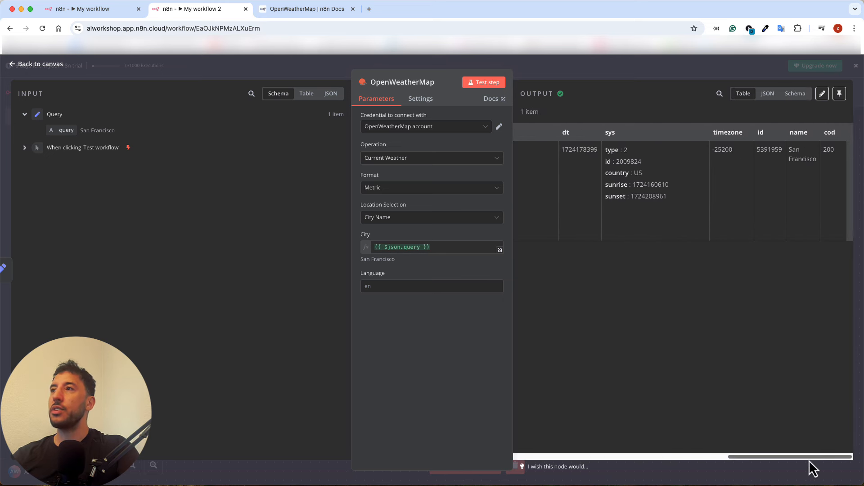
{"action": "double_click", "coordinate": [768, 150]}
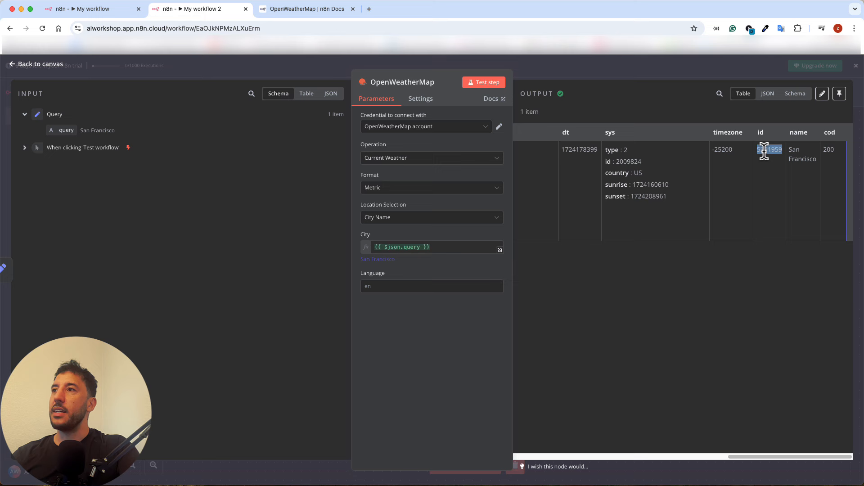
{"action": "triple_click", "coordinate": [791, 150]}
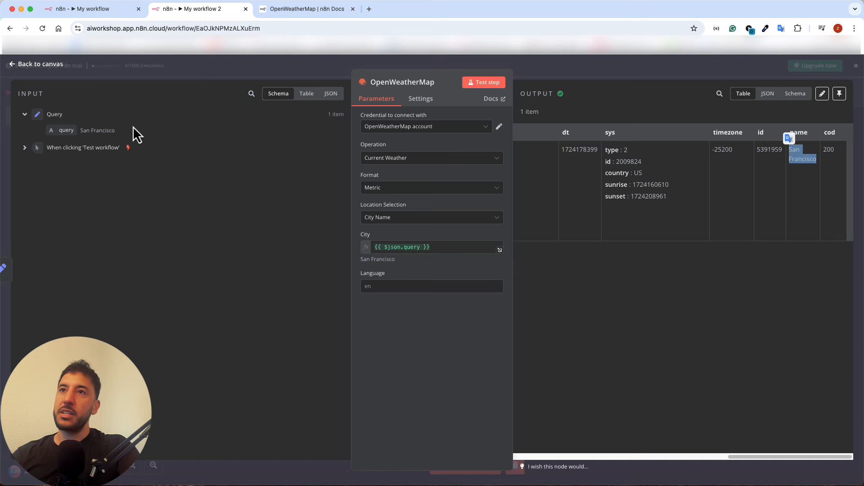
{"action": "double_click", "coordinate": [85, 130]}
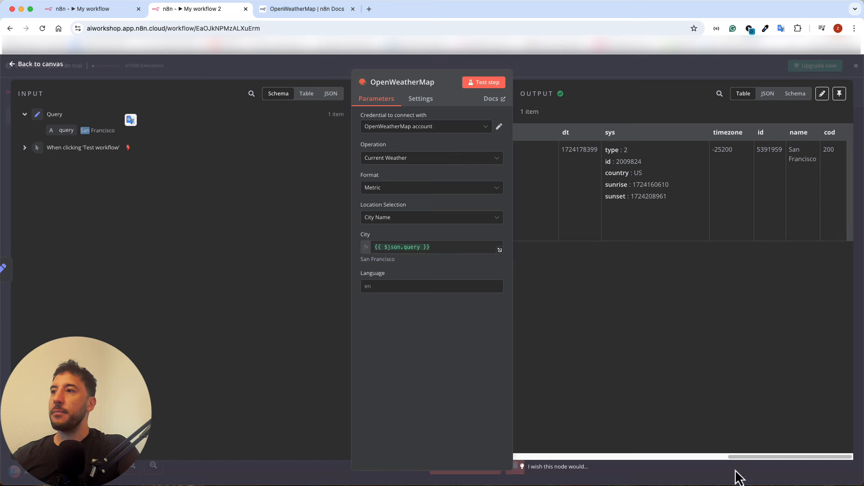
{"action": "left_click_drag", "start_coordinate": [733, 456], "coordinate": [500, 456]}
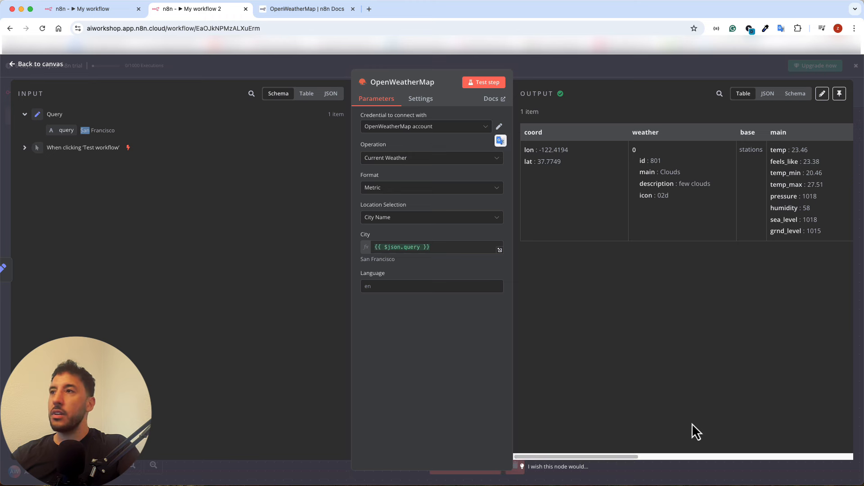
{"action": "left_click_drag", "start_coordinate": [621, 457], "coordinate": [525, 444]}
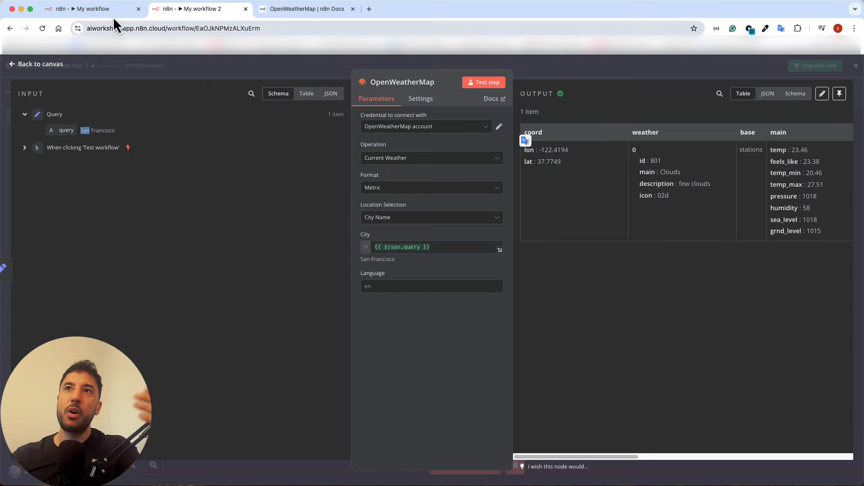
Check the Call n8n Workflow Tool in the first workflow, and return to the canvas of My workflow 2
{"action": "left_click", "coordinate": [78, 12]}
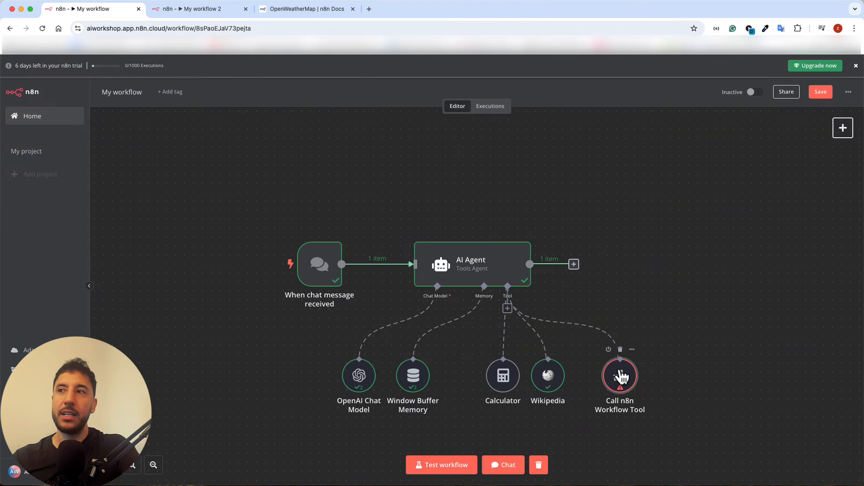
{"action": "left_click", "coordinate": [199, 10]}
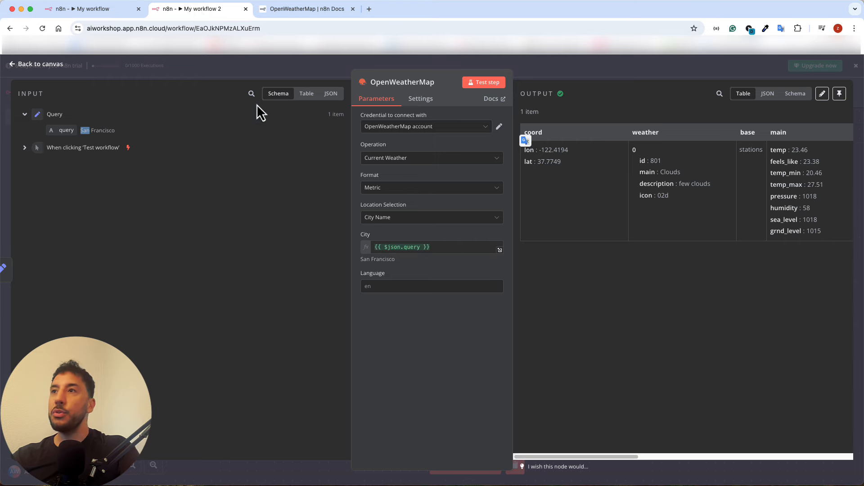
{"action": "left_click", "coordinate": [293, 73]}
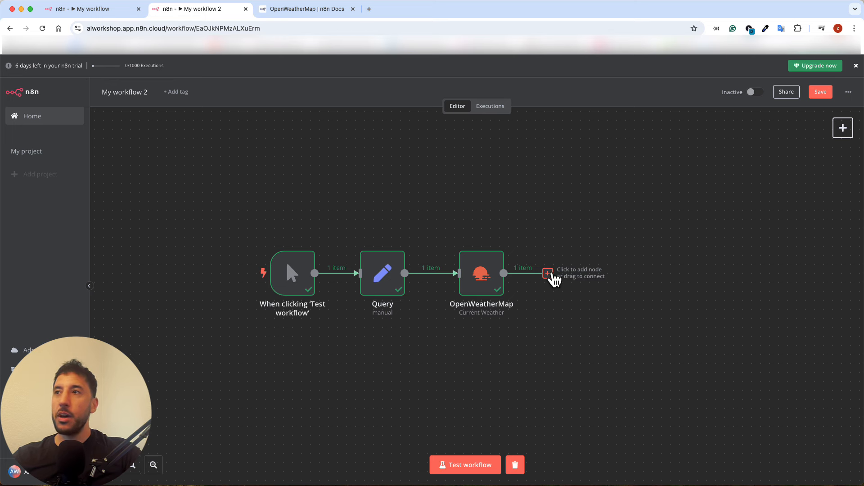
Search for "open" and add an OpenAI node after OpenWeatherMap with the "Message a model" action
{"action": "left_click", "coordinate": [547, 273]}
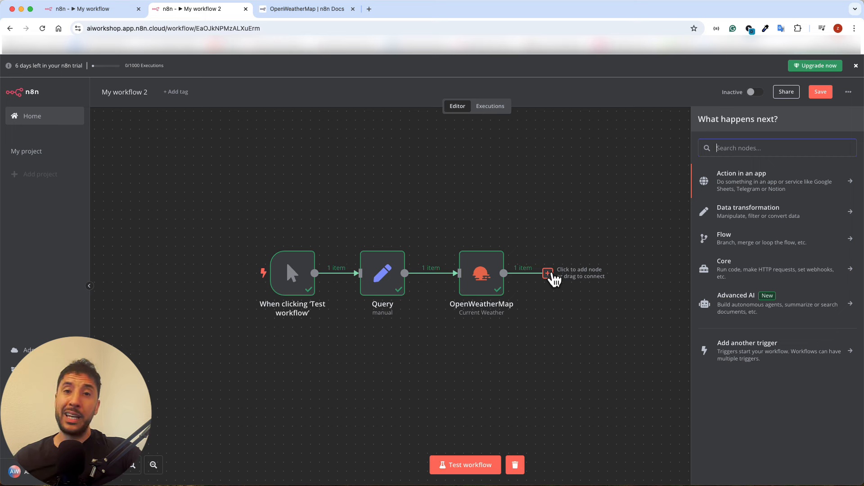
{"action": "type", "text": "open"}
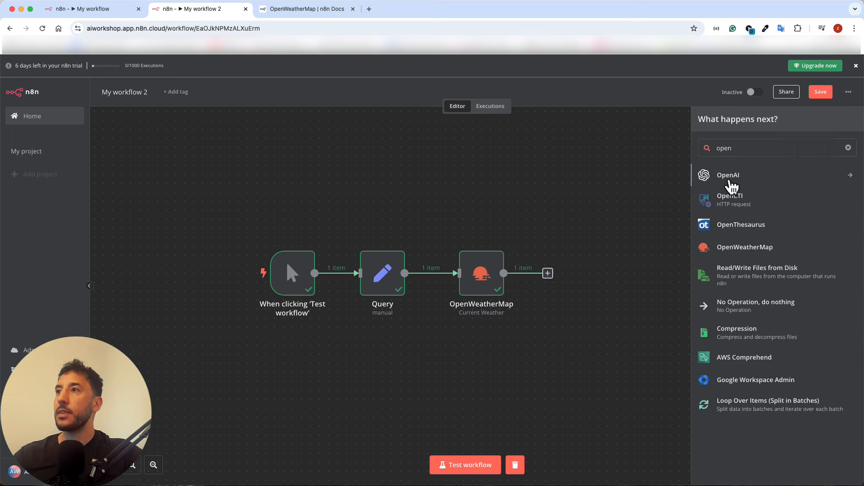
{"action": "left_click", "coordinate": [721, 179]}
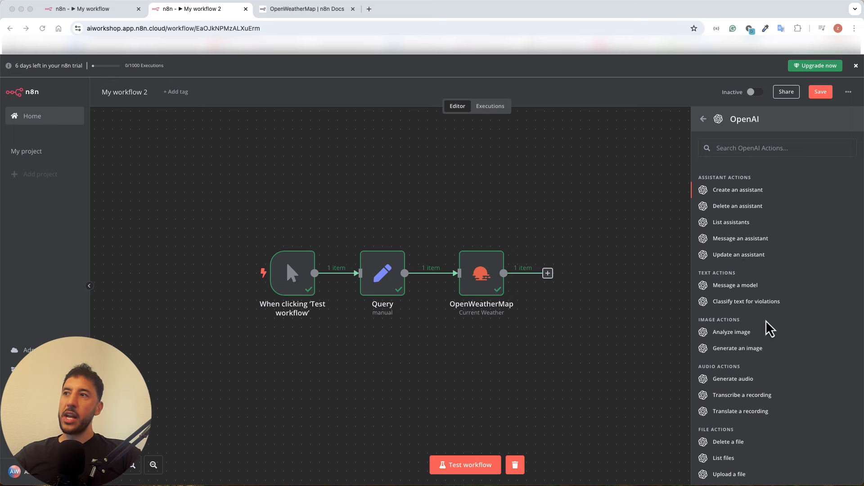
{"action": "scroll", "coordinate": [743, 302], "scroll_direction": "down", "scroll_amount": 1}
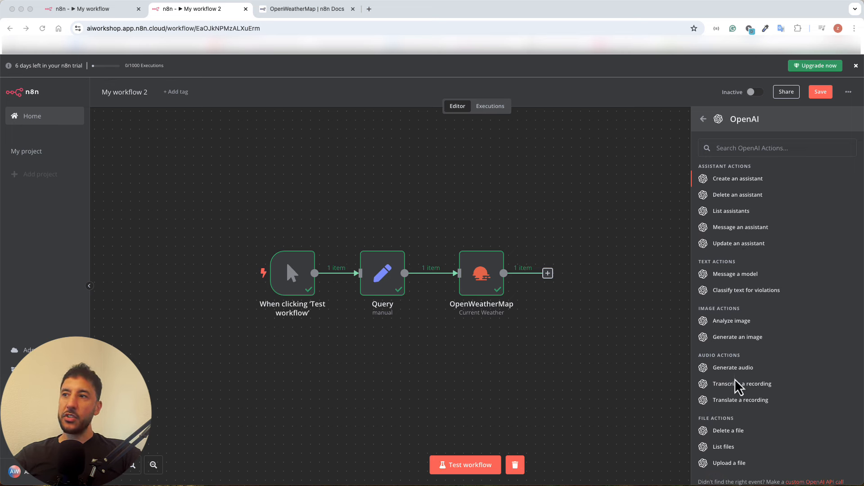
{"action": "scroll", "coordinate": [735, 428], "scroll_direction": "down", "scroll_amount": 1}
{"action": "scroll", "coordinate": [746, 364], "scroll_direction": "up", "scroll_amount": 2}
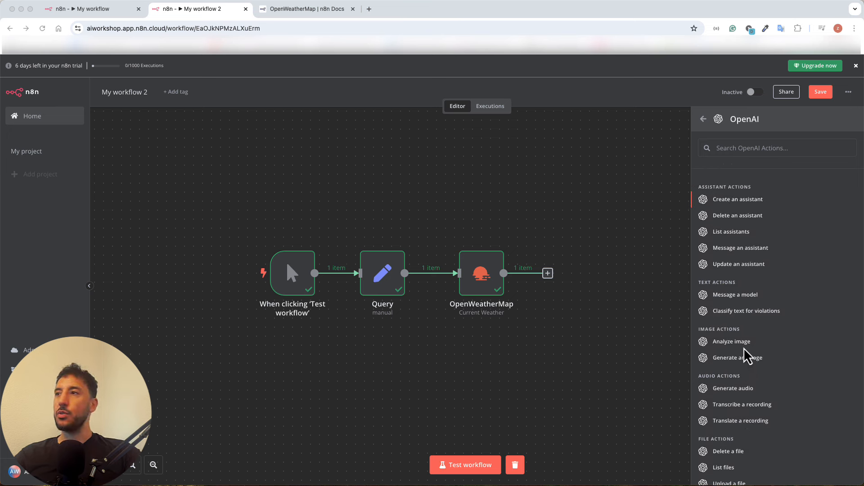
{"action": "left_click", "coordinate": [734, 305]}
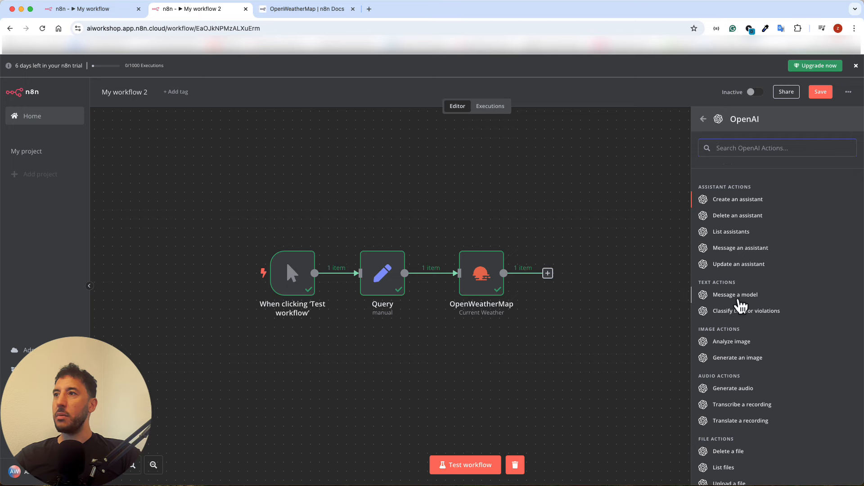
Insert the OpenAI "Message a model" action and check its credential, resource and operation choices, keeping OpenAi account, Text and Message a Model
{"action": "left_click", "coordinate": [738, 298]}
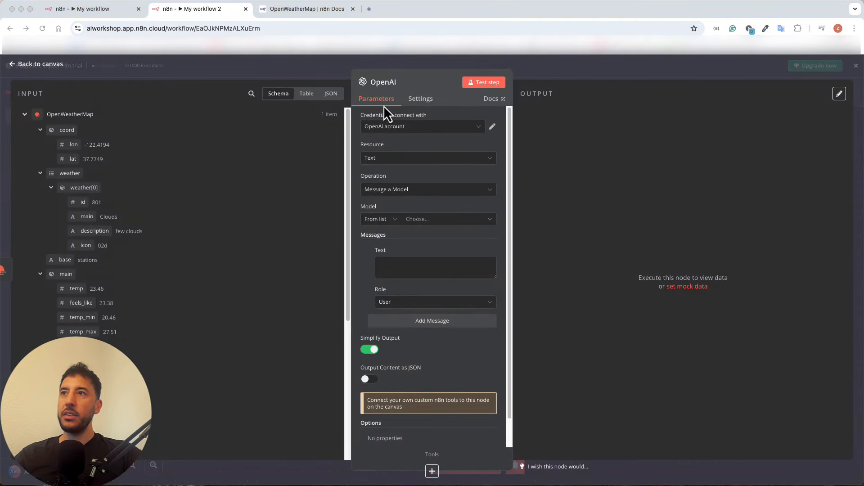
{"action": "left_click", "coordinate": [426, 127]}
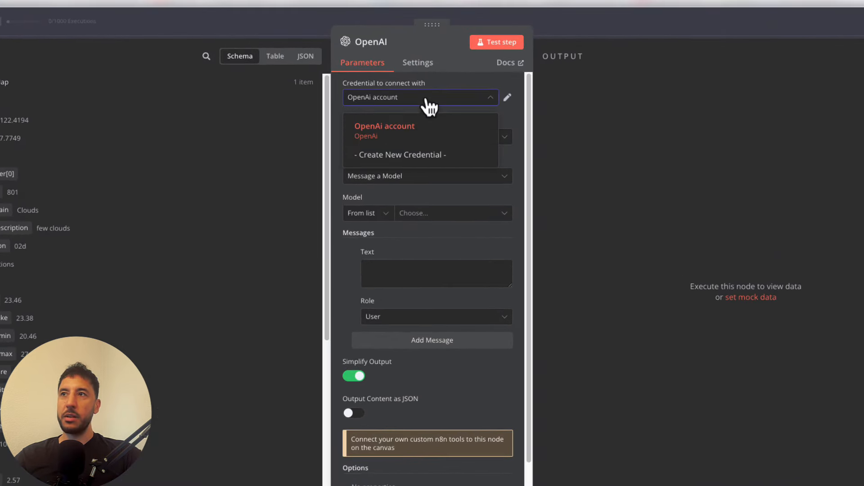
{"action": "left_click", "coordinate": [468, 91]}
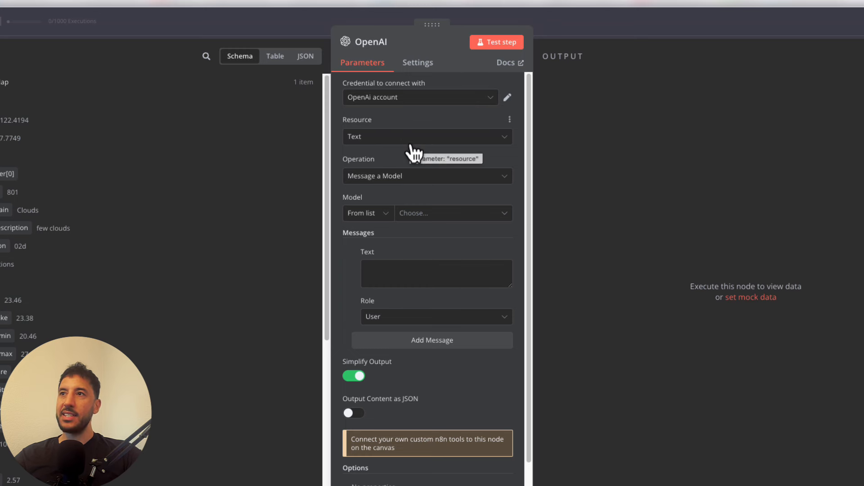
{"action": "left_click", "coordinate": [461, 138]}
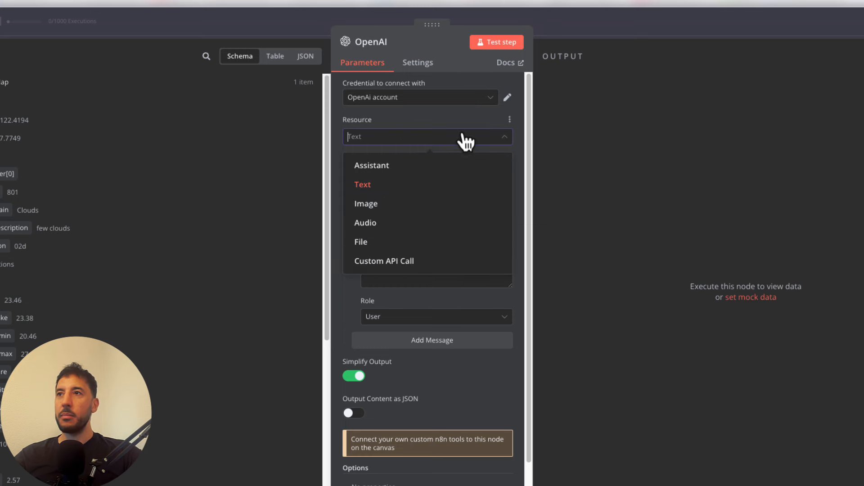
{"action": "left_click", "coordinate": [435, 114]}
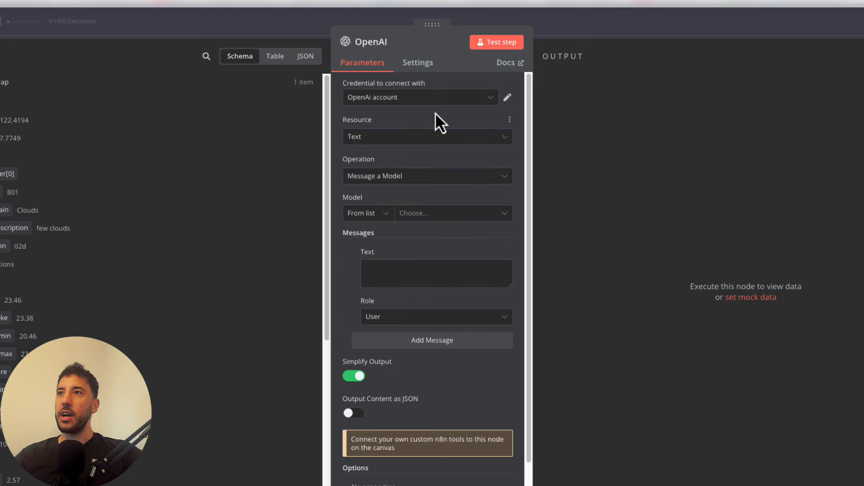
{"action": "left_click", "coordinate": [440, 180]}
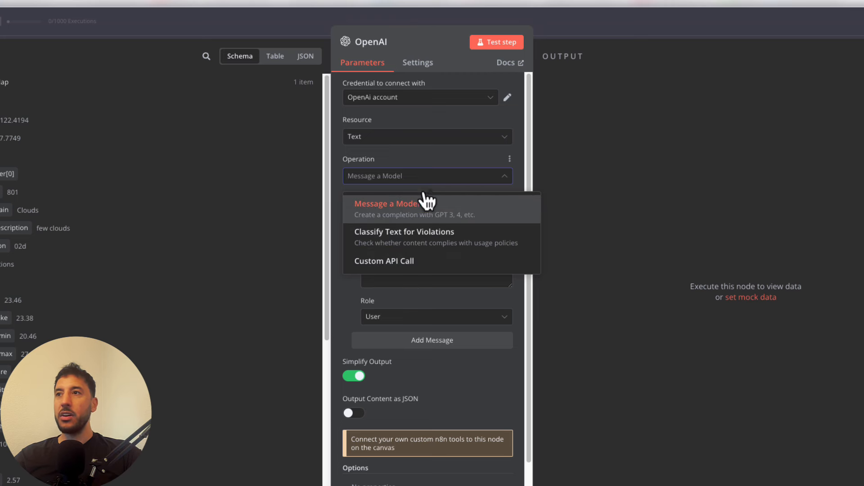
{"action": "left_click", "coordinate": [430, 123]}
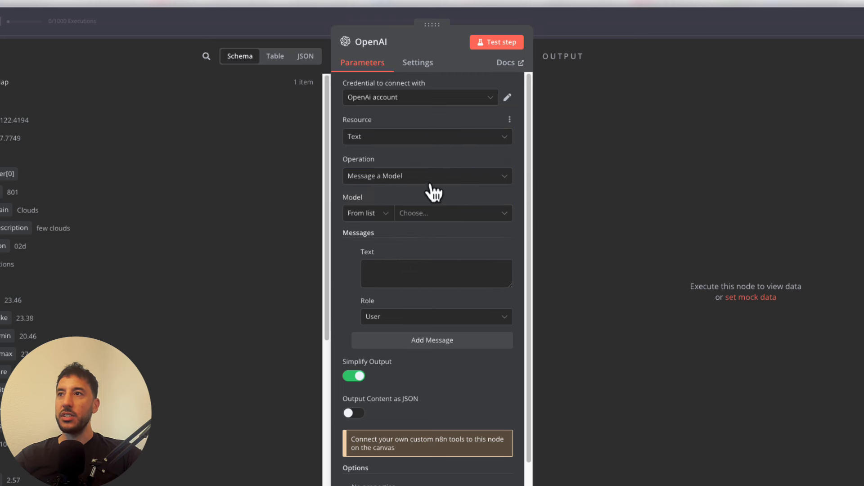
Choose GPT-4 from the list as the OpenAI node's model
{"action": "scroll", "coordinate": [440, 231], "scroll_direction": "down", "scroll_amount": 1}
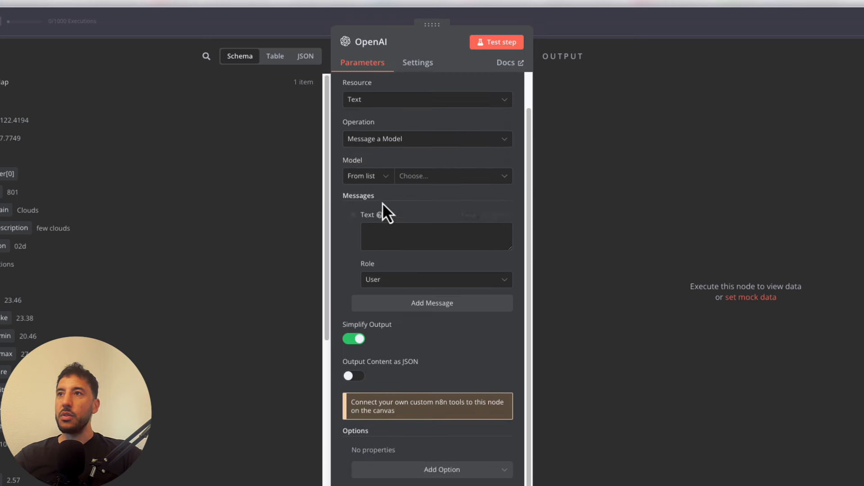
{"action": "left_click", "coordinate": [430, 177]}
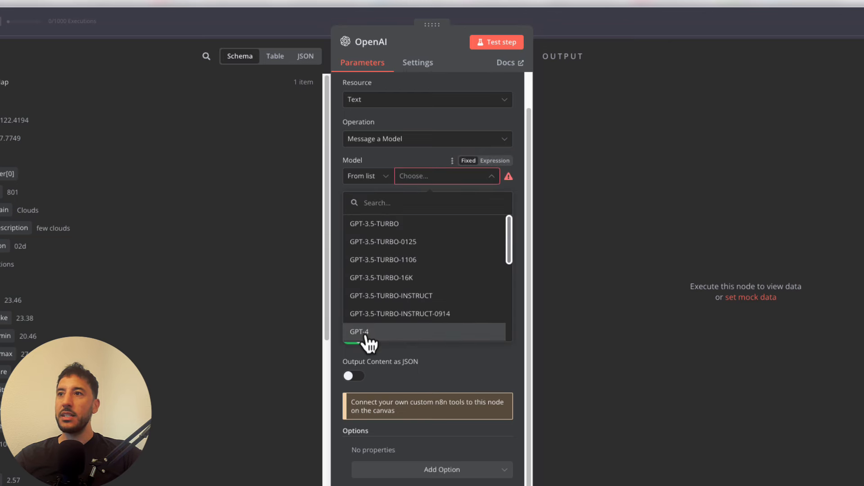
{"action": "left_click", "coordinate": [369, 333]}
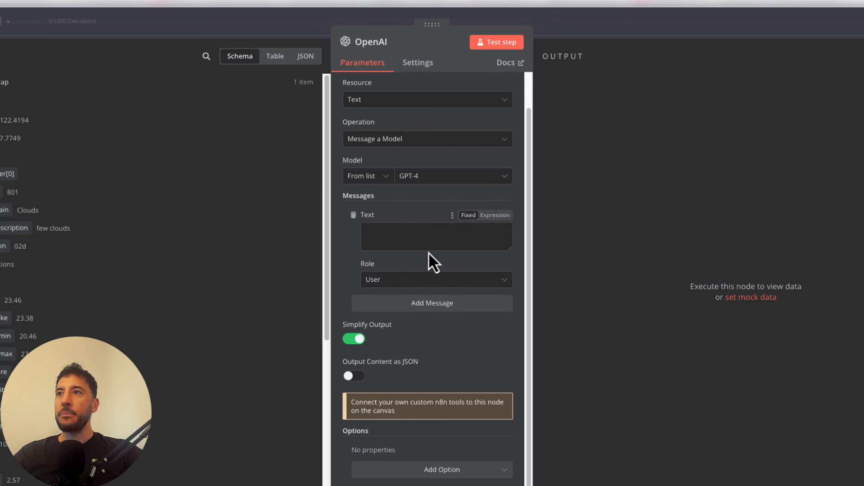
Enlarge the message text box and enter "Please convert the input from OpenWeatherMap into plain English with a friendly tone. To make it prettier, use relevant emojis."
{"action": "left_click_drag", "start_coordinate": [510, 250], "coordinate": [515, 344]}
{"action": "left_click", "coordinate": [383, 243]}
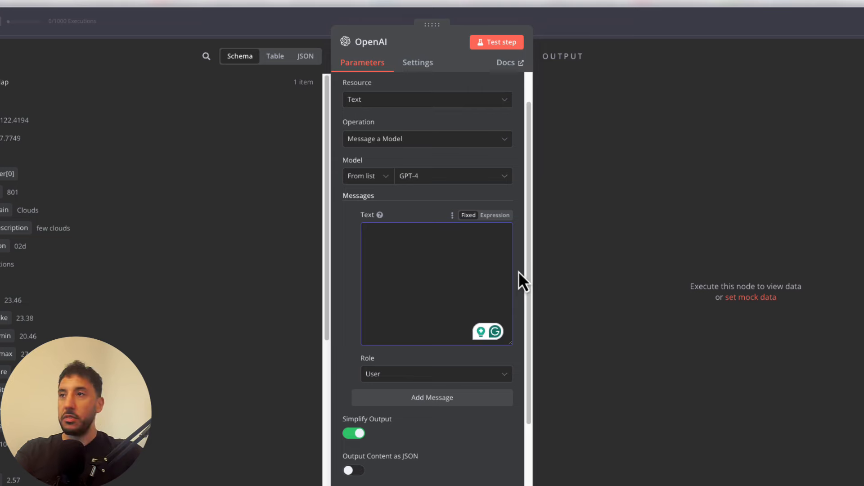
{"action": "type", "text": "Please convert the input from OpenWeatherMap into plain English with a friendly tone. To make it prettier, use relevant emojis."}
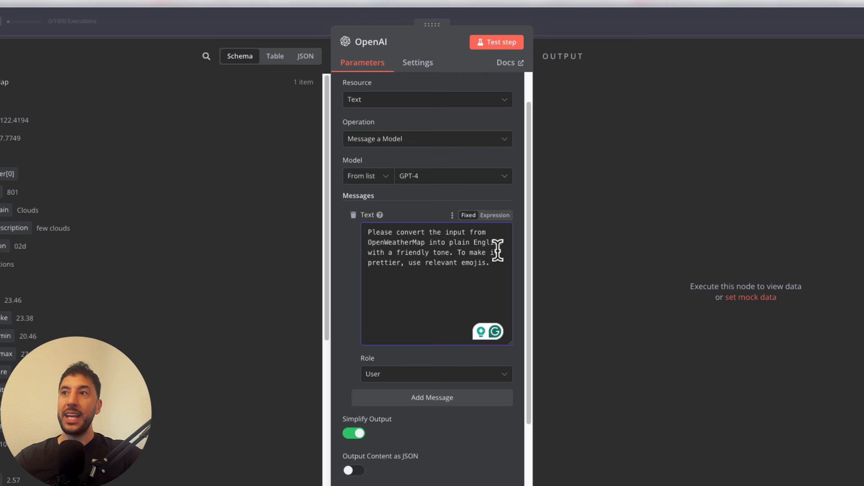
Add the line "here is the data:" below the prompt in the message text, followed by blank lines
{"action": "left_click", "coordinate": [396, 264]}
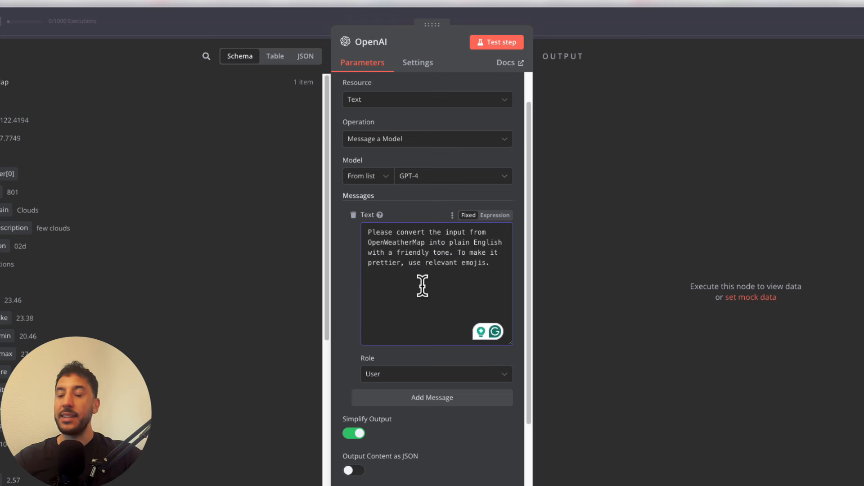
{"action": "type", "text": "here is the data"}
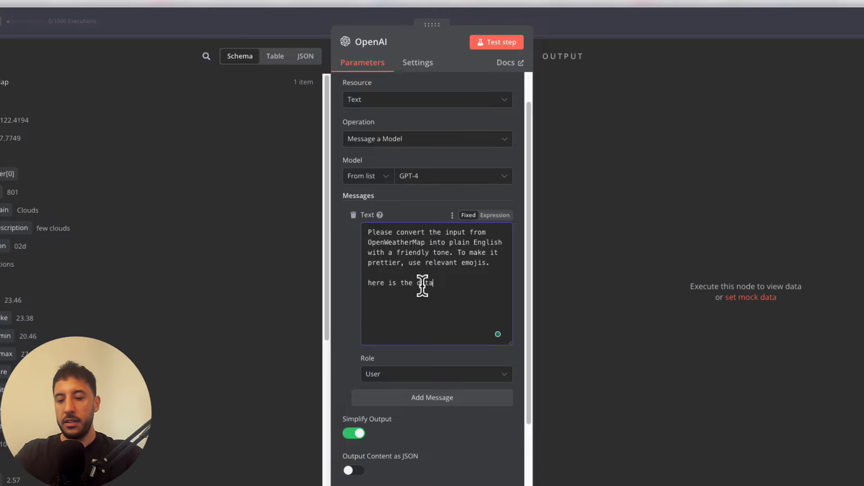
{"action": "type", "text": ":"}
{"action": "key", "text": "Return"}
{"action": "key", "text": "Return"}
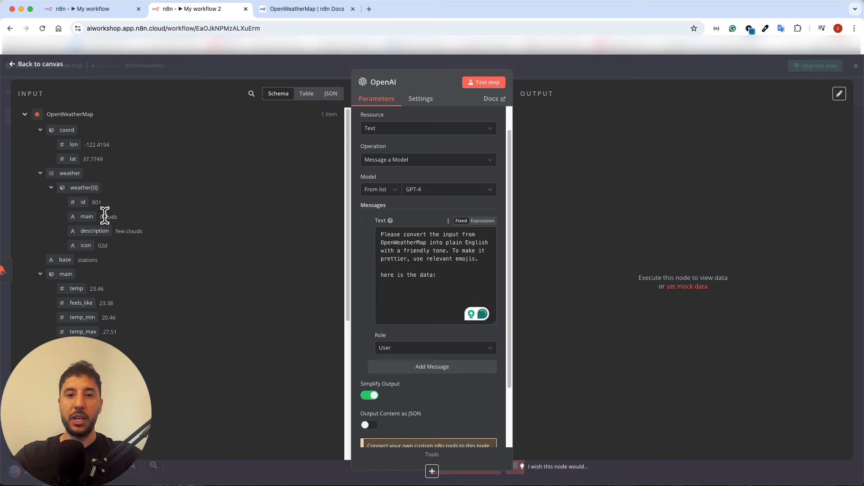
Try mapping the weather[0] input item into the message text below "here is the data:", and delete the expression
{"action": "left_click", "coordinate": [189, 229]}
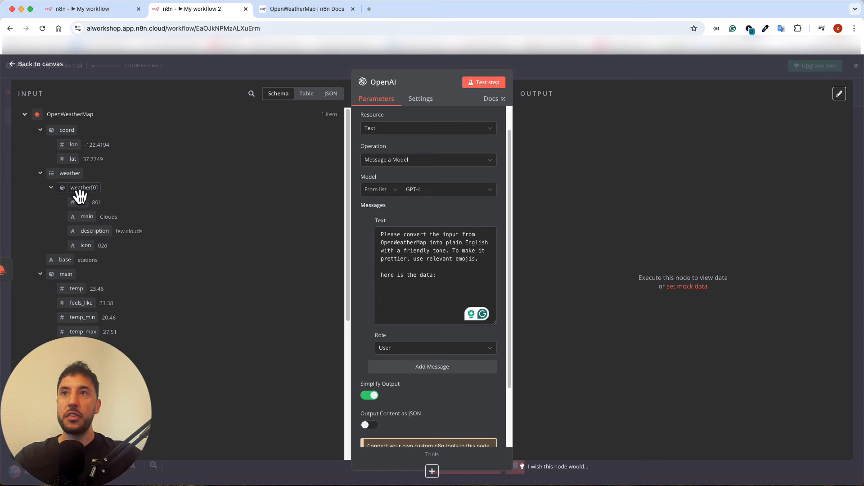
{"action": "left_click_drag", "start_coordinate": [79, 195], "coordinate": [434, 263]}
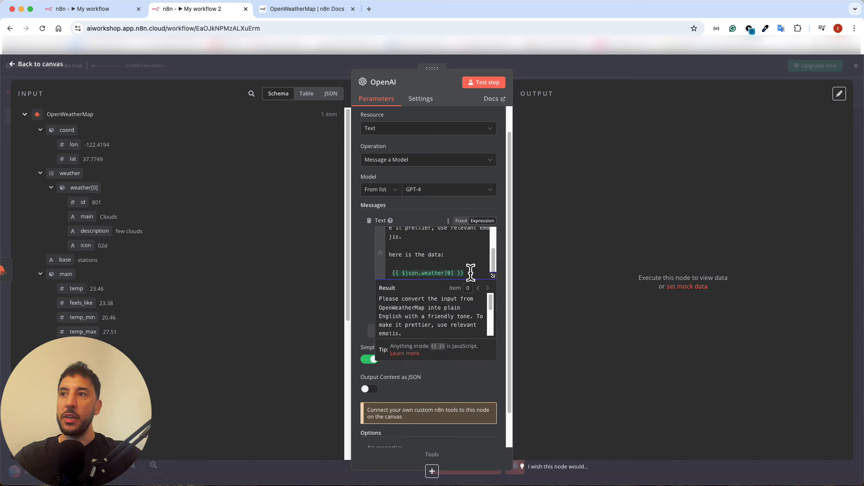
{"action": "left_click_drag", "start_coordinate": [468, 270], "coordinate": [365, 272]}
{"action": "key", "text": "BackSpace"}
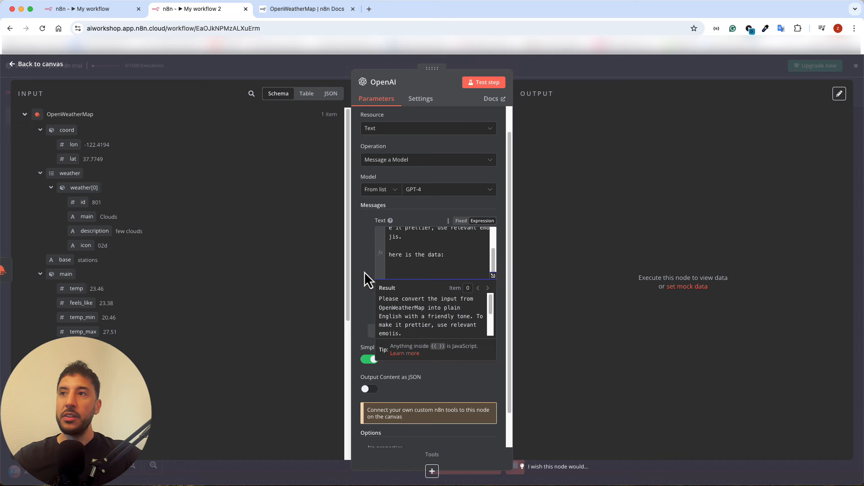
Copy the complete JSON of the OpenWeatherMap input and paste it into the message text below "here is the data:"
{"action": "left_click", "coordinate": [212, 213]}
{"action": "scroll", "coordinate": [212, 213], "scroll_direction": "down", "scroll_amount": 5}
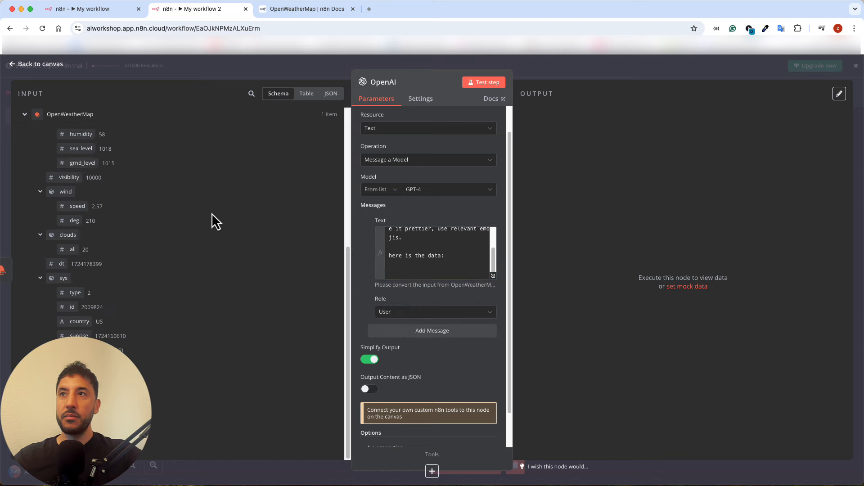
{"action": "left_click", "coordinate": [331, 97]}
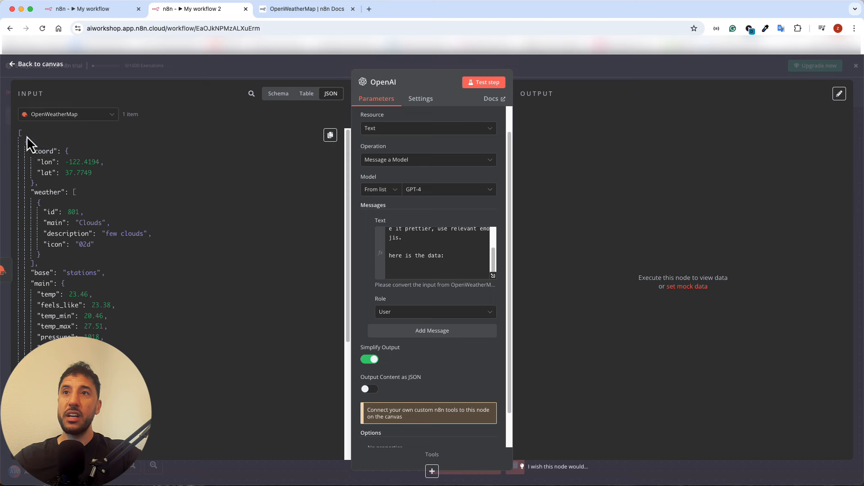
{"action": "left_click_drag", "start_coordinate": [25, 136], "coordinate": [239, 485]}
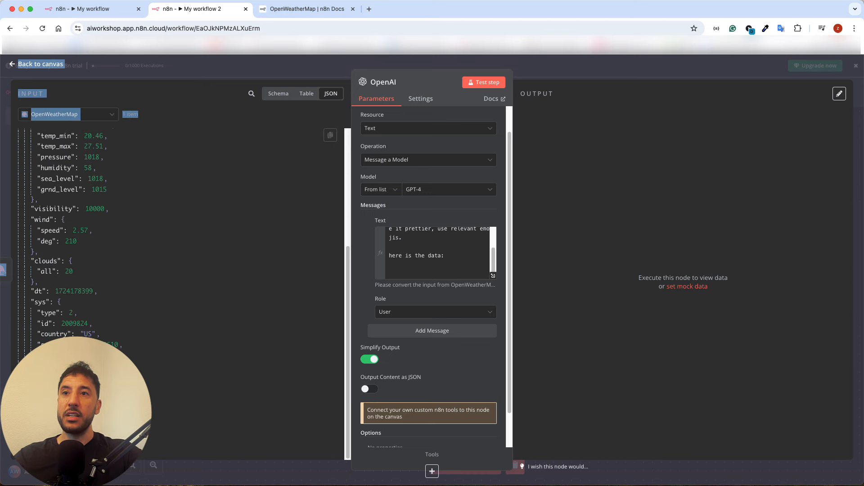
{"action": "left_click_drag", "start_coordinate": [45, 427], "coordinate": [21, 132]}
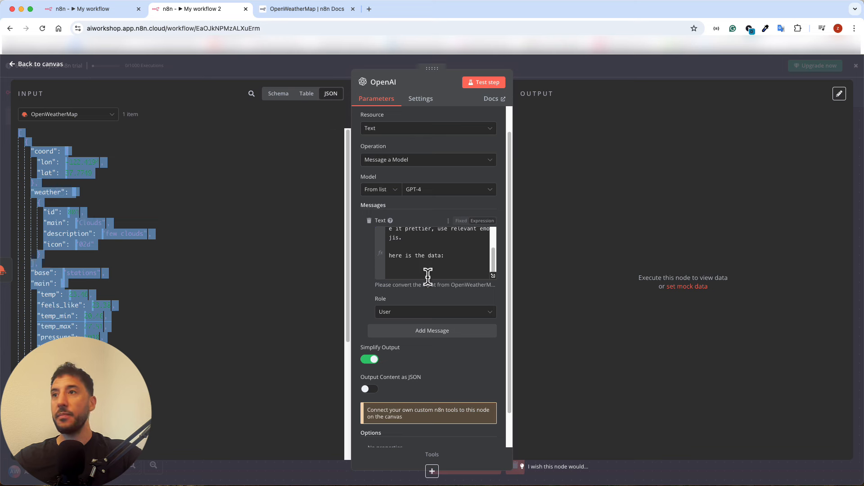
{"action": "left_click", "coordinate": [407, 268]}
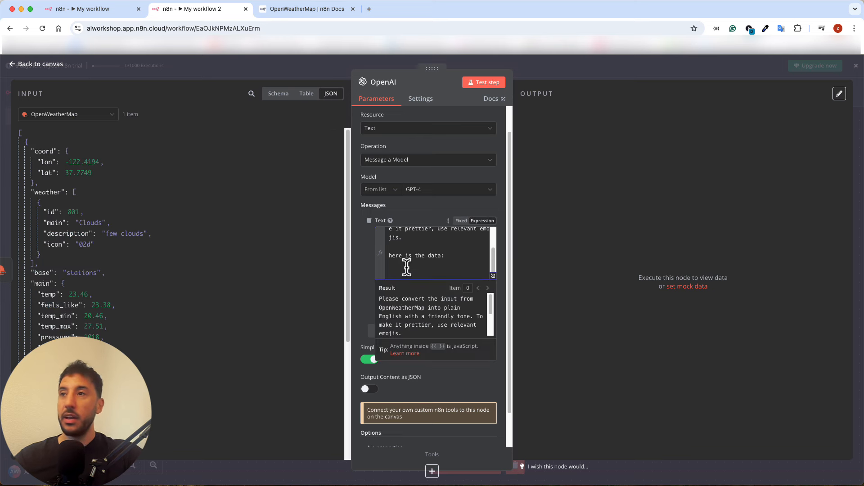
{"action": "key", "text": "super+v"}
{"action": "scroll", "coordinate": [438, 255], "scroll_direction": "down", "scroll_amount": 15}
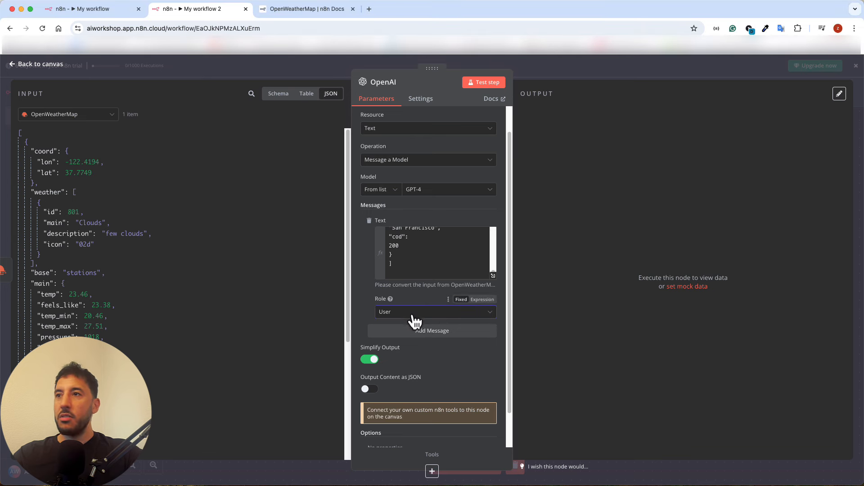
Test the OpenAI step and compare the generated message content with the prompt's wording
{"action": "left_click", "coordinate": [484, 82]}
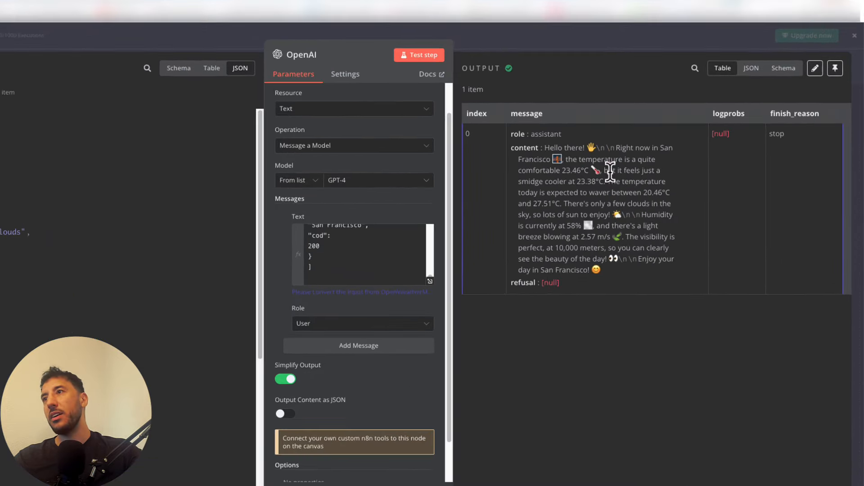
{"action": "triple_click", "coordinate": [609, 172]}
{"action": "left_click", "coordinate": [621, 205]}
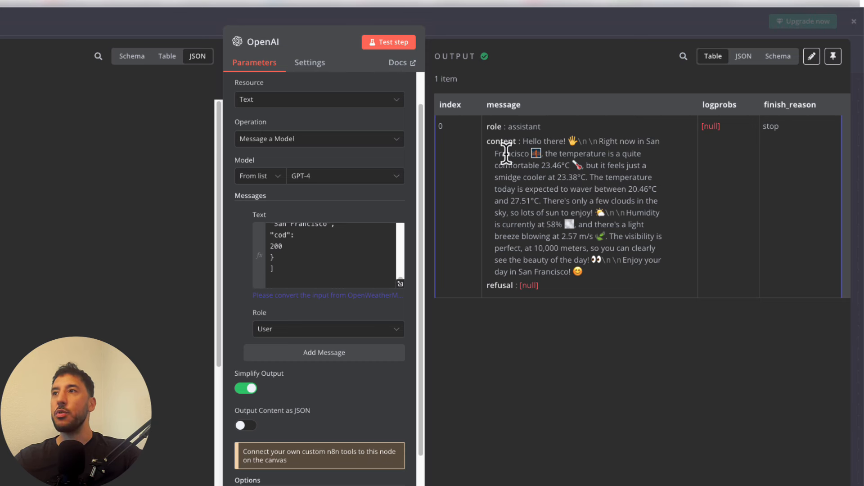
{"action": "scroll", "coordinate": [319, 247], "scroll_direction": "up", "scroll_amount": 5}
{"action": "scroll", "coordinate": [319, 246], "scroll_direction": "up", "scroll_amount": 3}
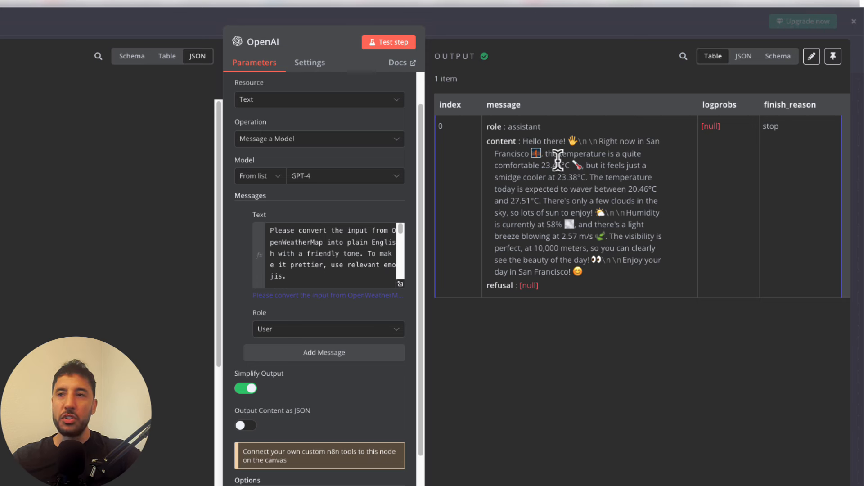
{"action": "double_click", "coordinate": [306, 265]}
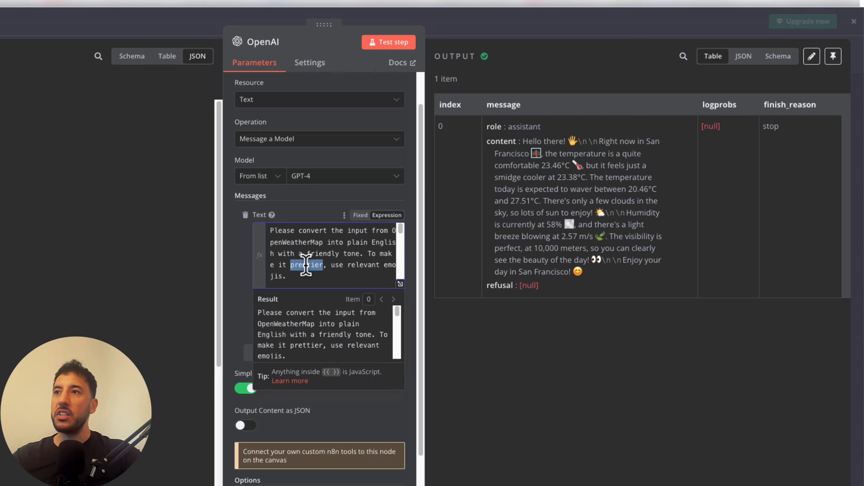
{"action": "left_click", "coordinate": [445, 269]}
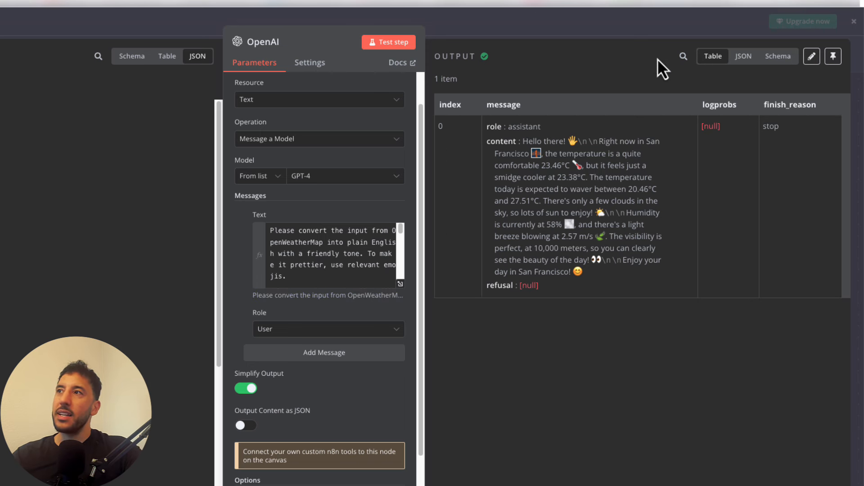
View the OpenAI output as JSON, examine the message content, and return to the canvas
{"action": "left_click", "coordinate": [743, 57]}
{"action": "double_click", "coordinate": [631, 193]}
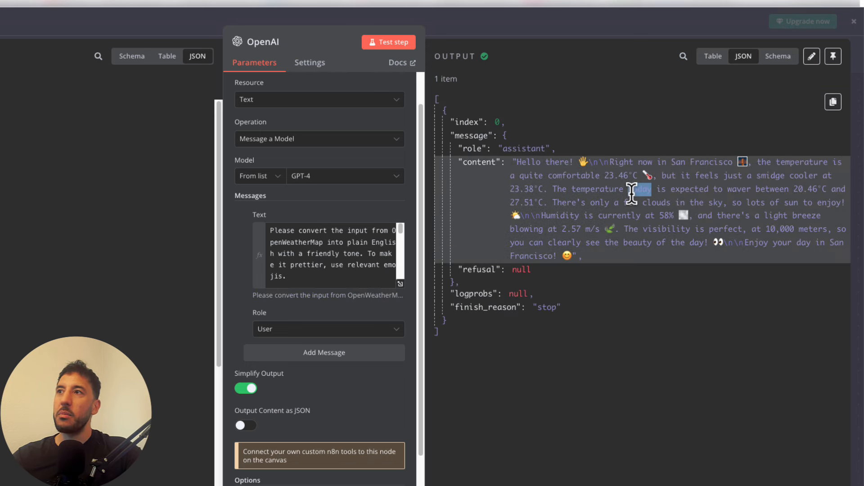
{"action": "left_click", "coordinate": [625, 265]}
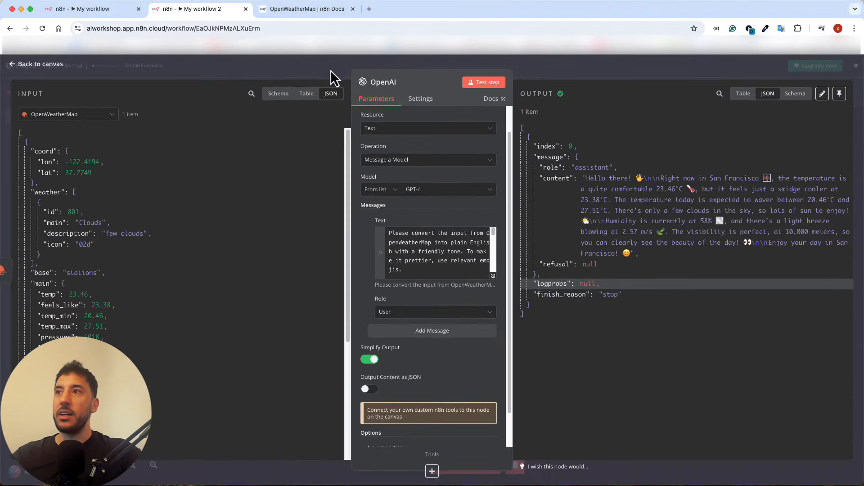
{"action": "left_click", "coordinate": [330, 70]}
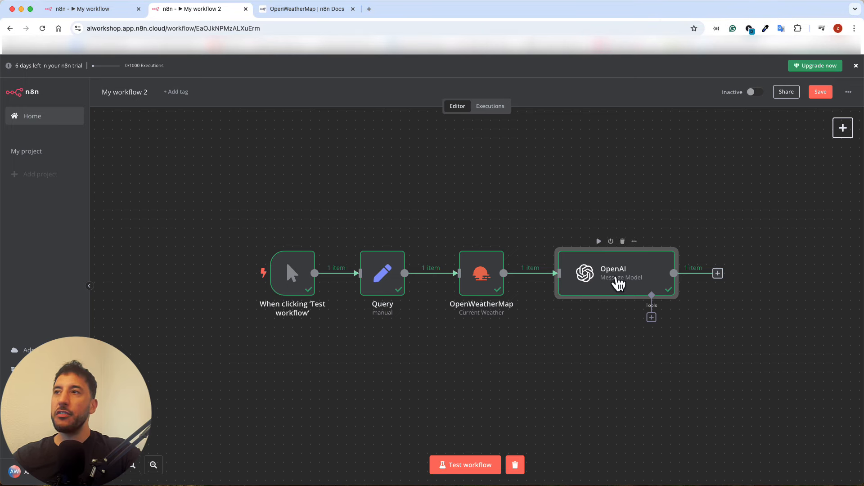
Reopen the OpenAI node, compare its output as a table and as JSON, and close the node
{"action": "double_click", "coordinate": [619, 284]}
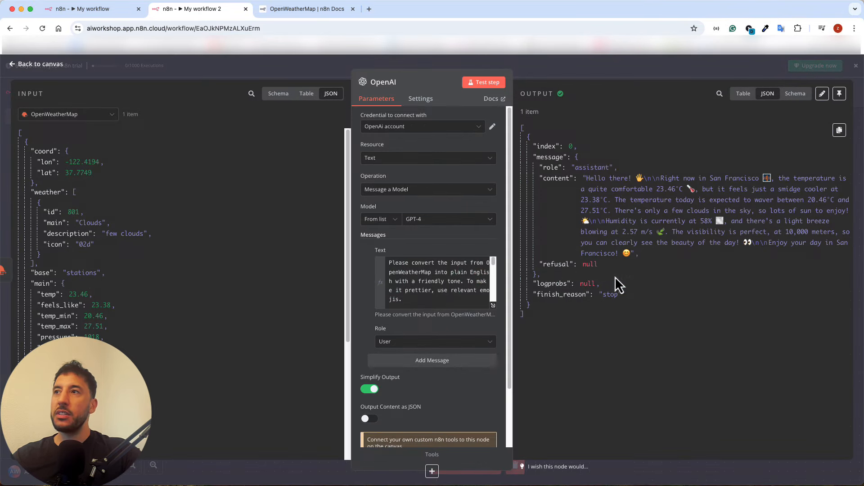
{"action": "left_click", "coordinate": [743, 93]}
{"action": "left_click", "coordinate": [768, 93]}
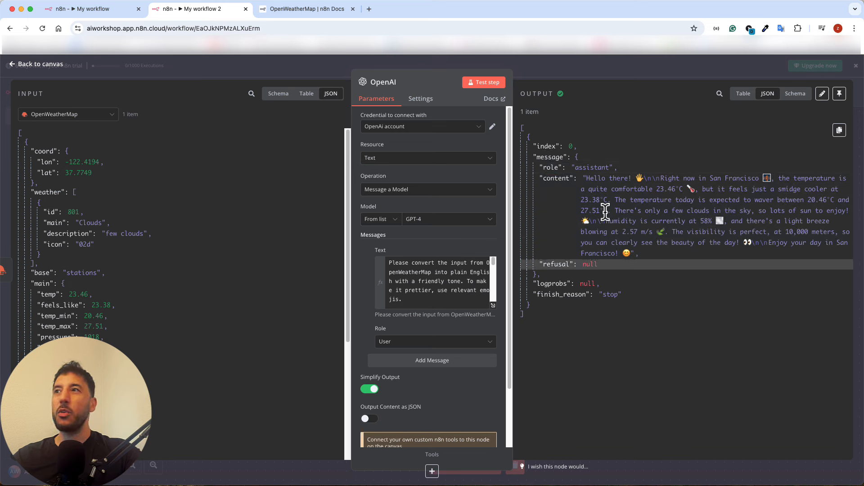
{"action": "left_click", "coordinate": [562, 72]}
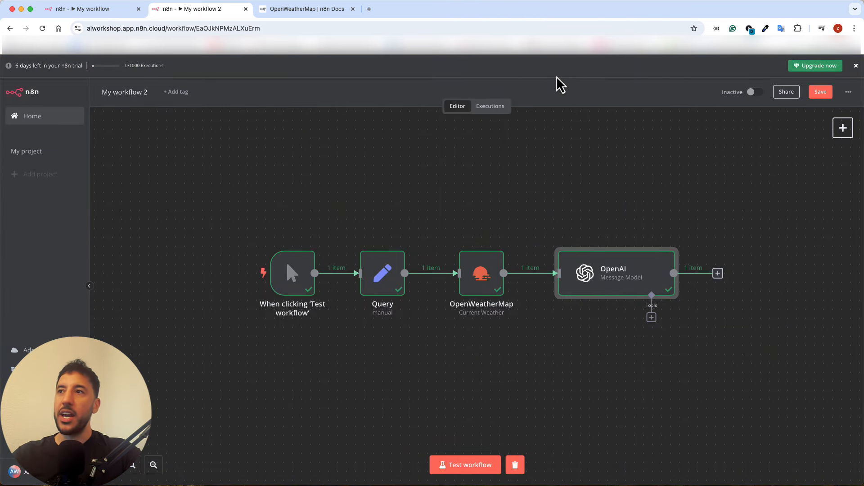
Add an Edit Fields (Set) node after the OpenAI node and rename it Response
{"action": "mouse_move", "coordinate": [381, 279]}
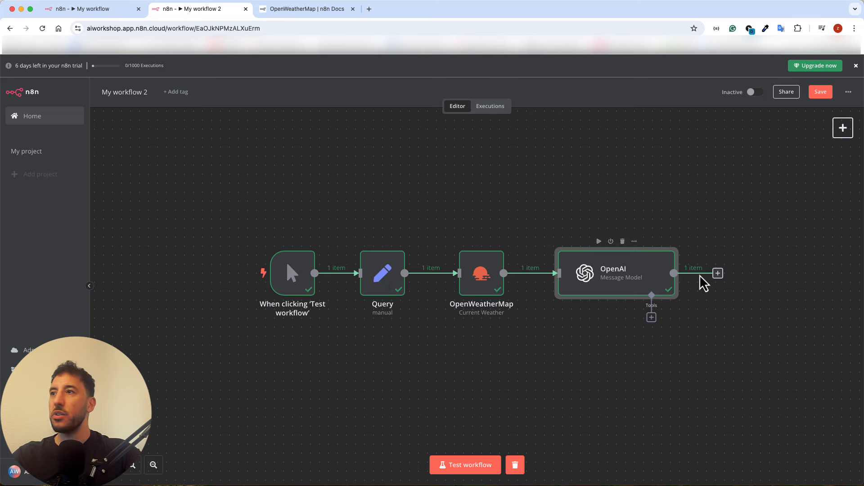
{"action": "left_click", "coordinate": [719, 274]}
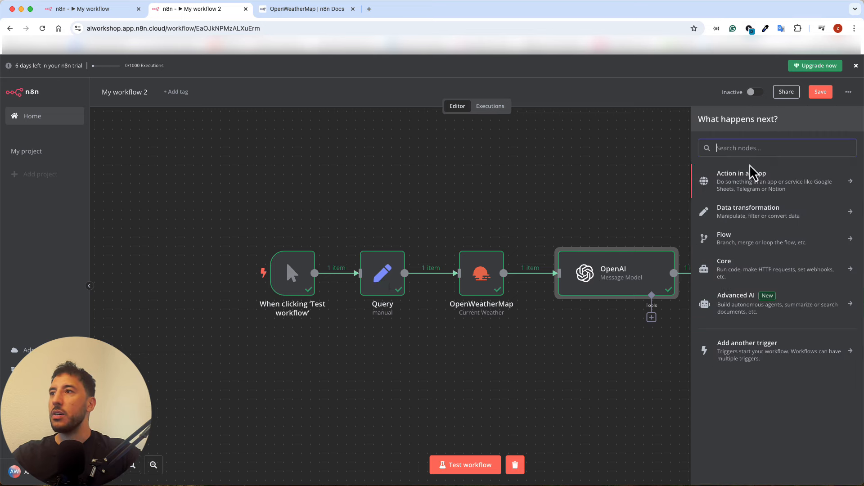
{"action": "left_click", "coordinate": [749, 213]}
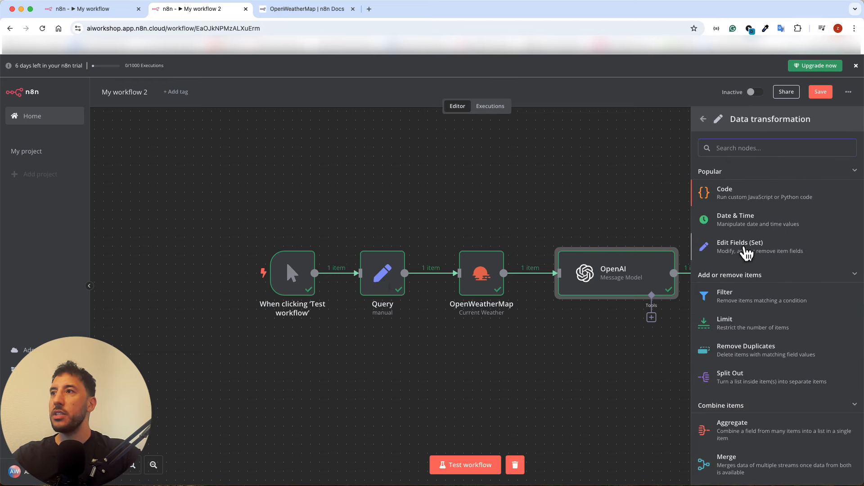
{"action": "left_click", "coordinate": [745, 248]}
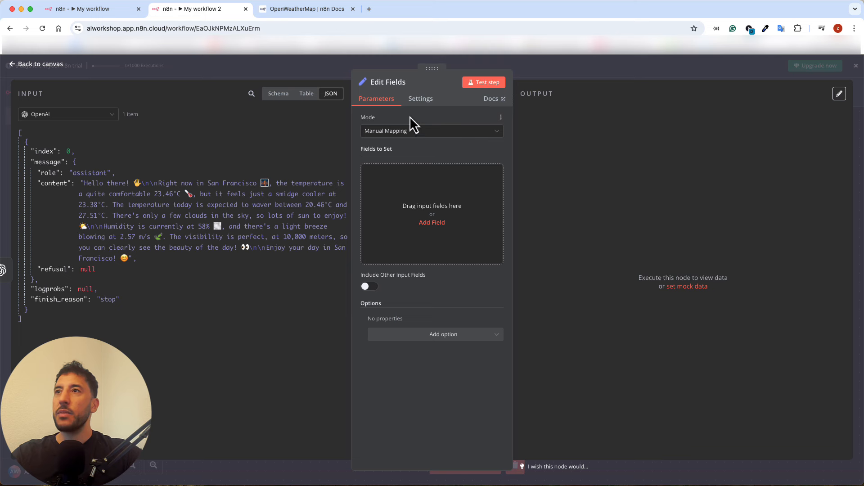
{"action": "left_click", "coordinate": [397, 84]}
{"action": "double_click", "coordinate": [457, 79]}
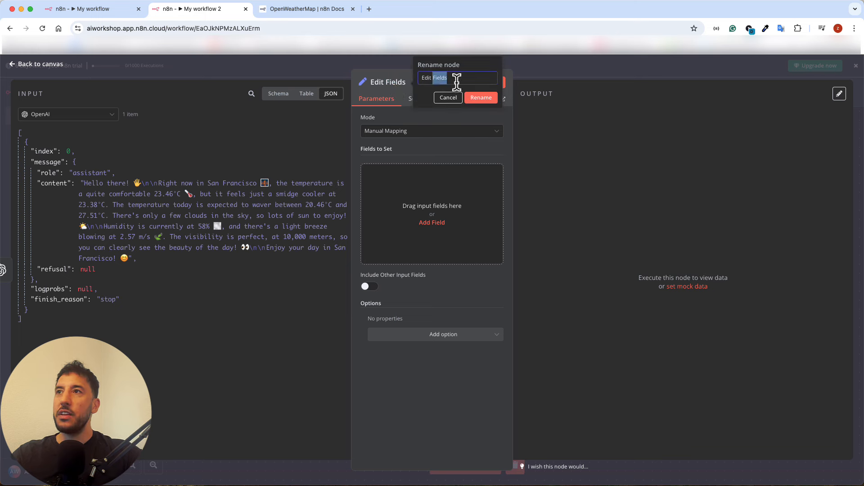
{"action": "type", "text": "Response"}
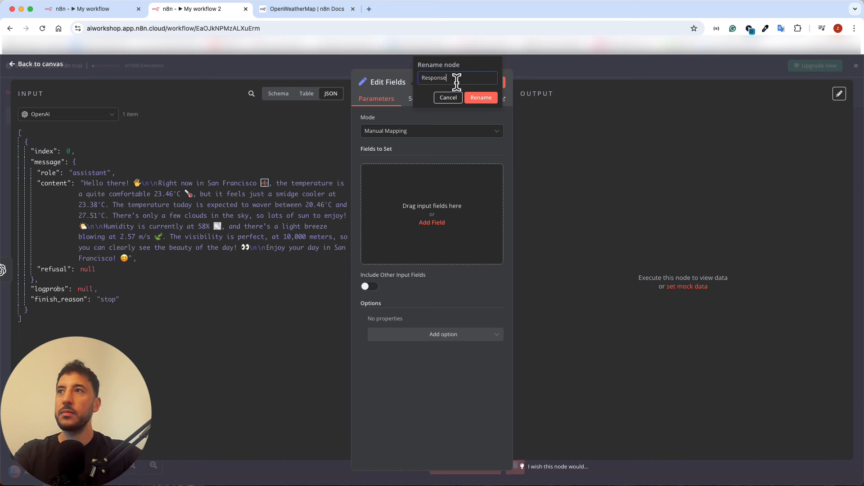
{"action": "left_click", "coordinate": [489, 95]}
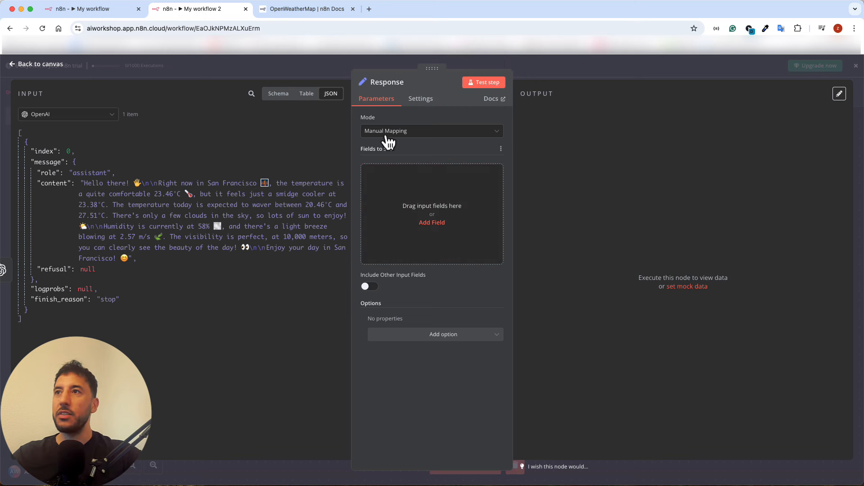
Add a field named response to the Response node, keeping its type as String
{"action": "left_click", "coordinate": [432, 223]}
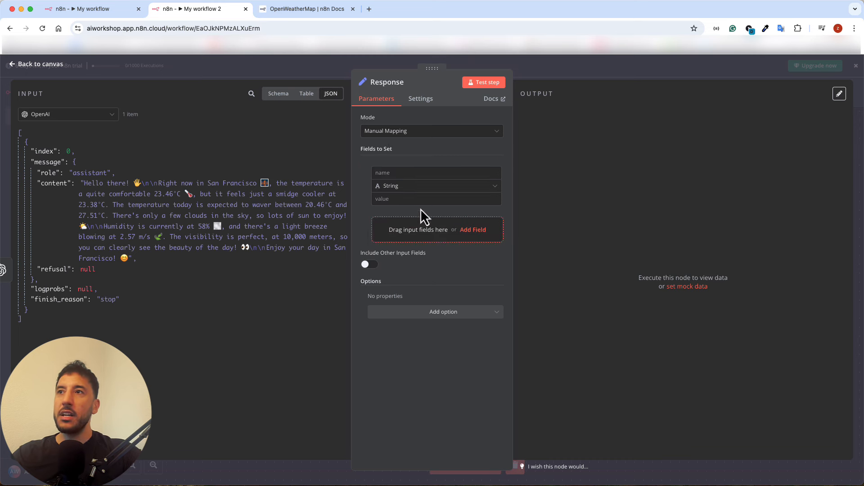
{"action": "left_click", "coordinate": [407, 174]}
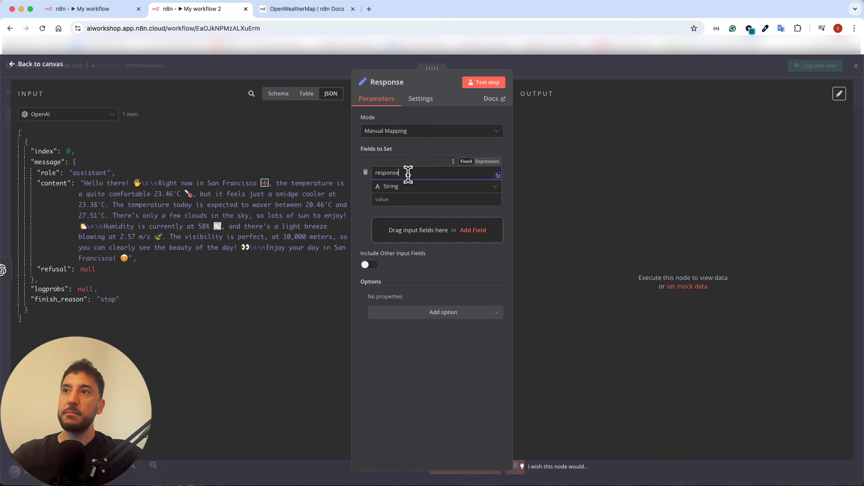
{"action": "left_click", "coordinate": [410, 188]}
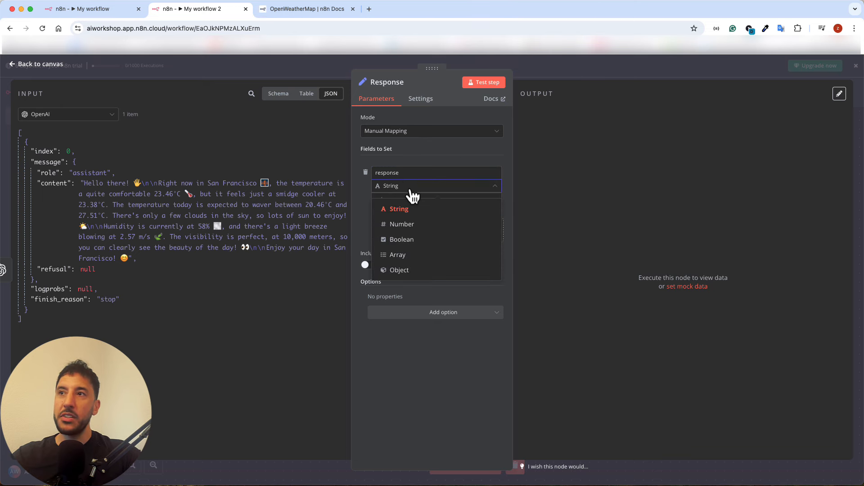
{"action": "left_click", "coordinate": [403, 149]}
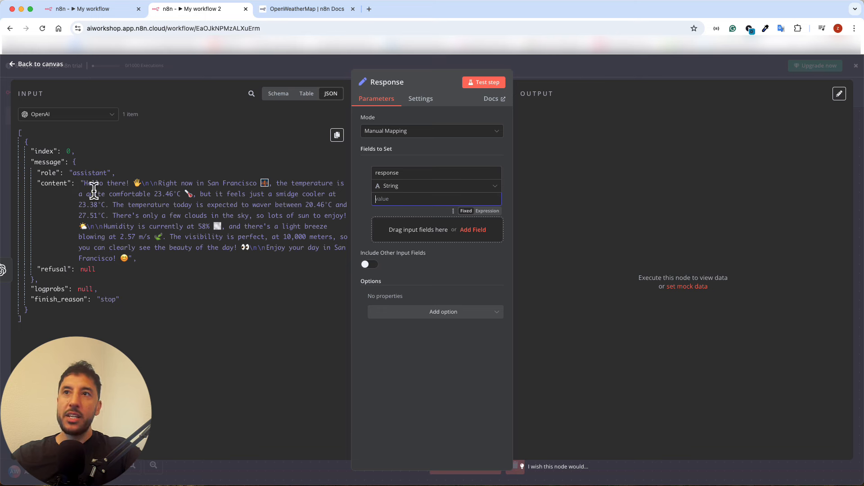
Map the message content from the OpenAI input schema into the response field's value as {{ $json.message.content }}
{"action": "left_click", "coordinate": [54, 185]}
{"action": "left_click", "coordinate": [279, 96]}
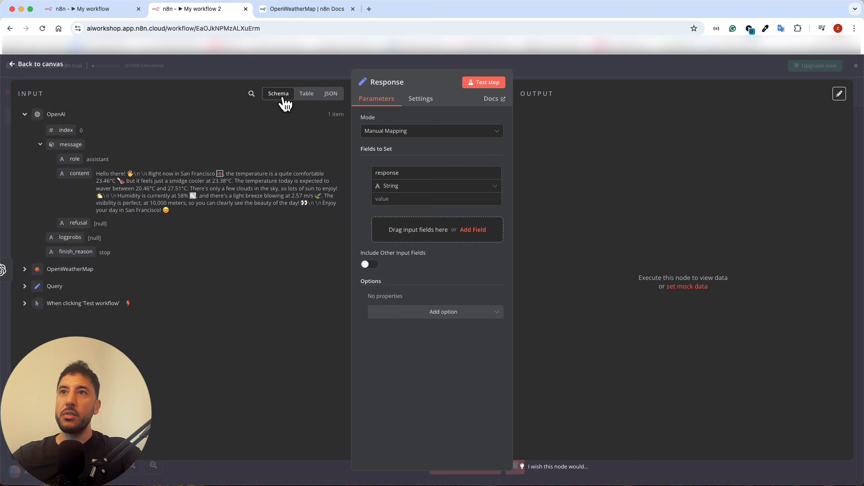
{"action": "left_click_drag", "start_coordinate": [79, 175], "coordinate": [396, 227]}
{"action": "left_click_drag", "start_coordinate": [86, 174], "coordinate": [425, 202]}
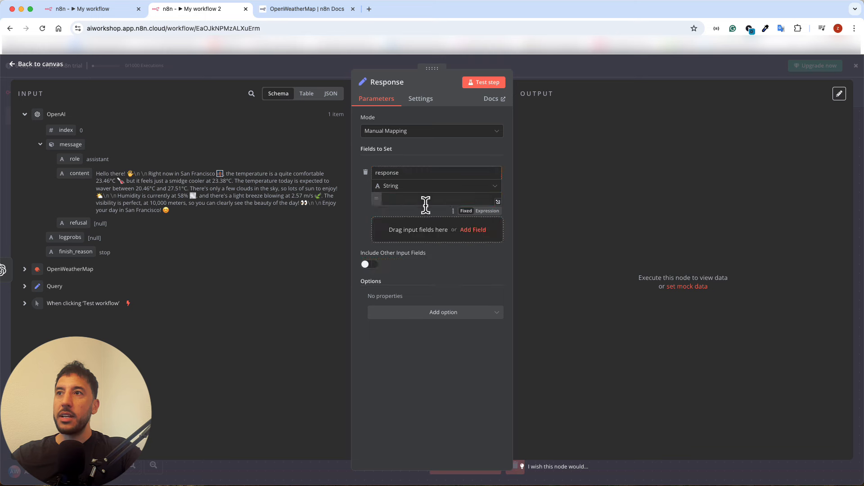
{"action": "left_click", "coordinate": [578, 248]}
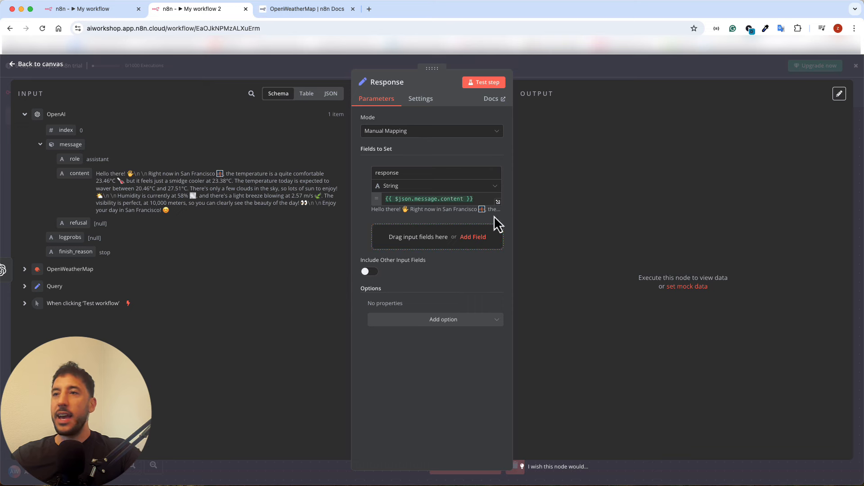
Test the Response step, examine the response text in its output as a table, and return to the canvas
{"action": "left_click", "coordinate": [485, 85]}
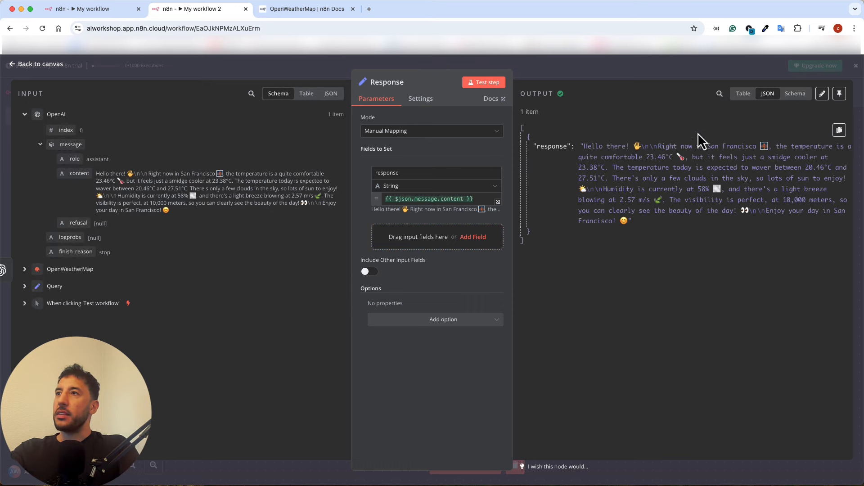
{"action": "left_click", "coordinate": [734, 97]}
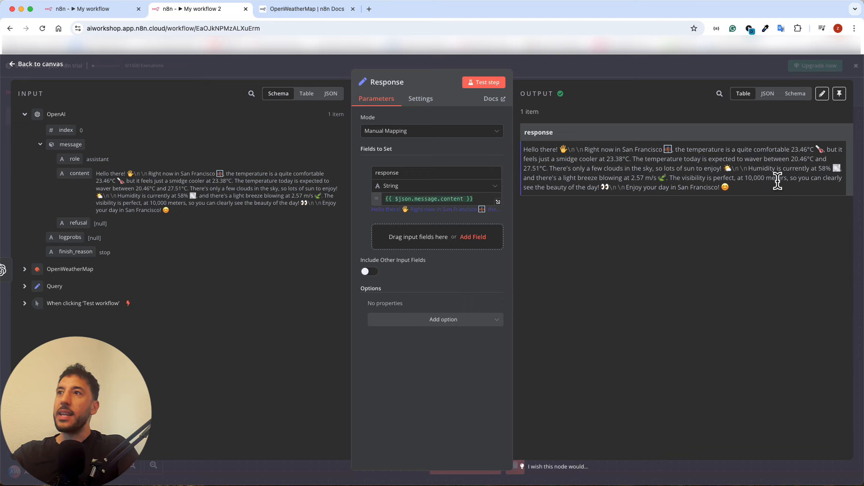
{"action": "left_click_drag", "start_coordinate": [748, 179], "coordinate": [510, 170]}
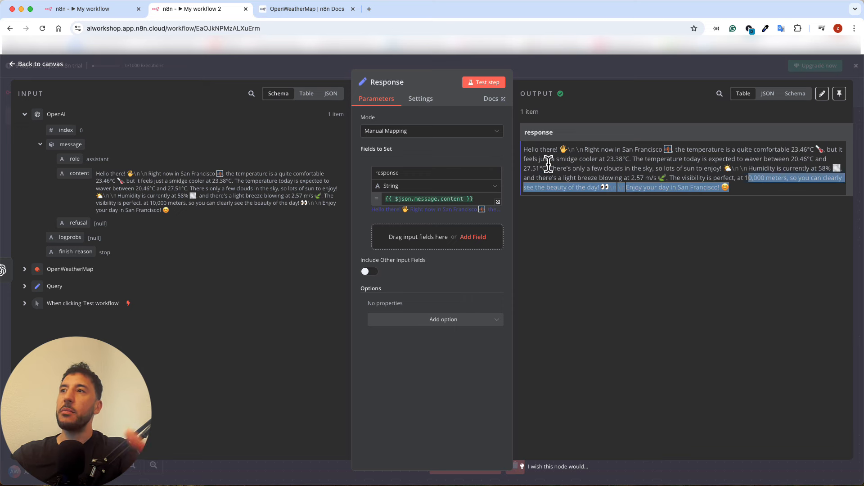
{"action": "left_click", "coordinate": [549, 165]}
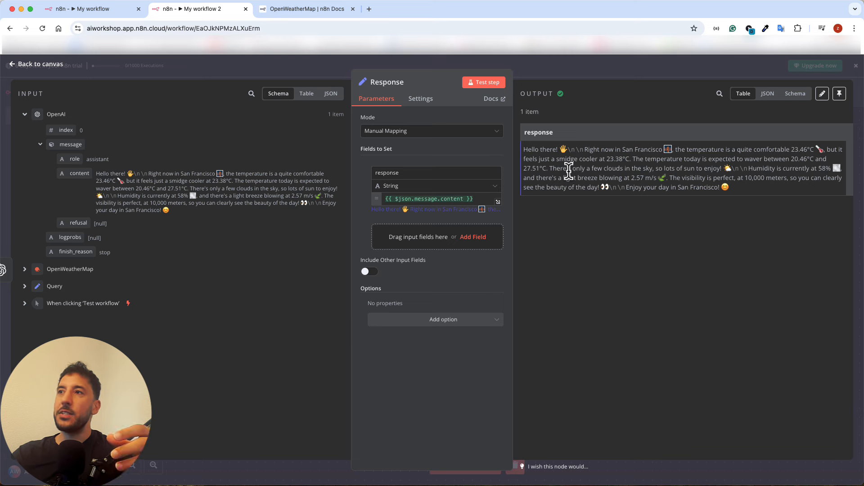
{"action": "double_click", "coordinate": [522, 136]}
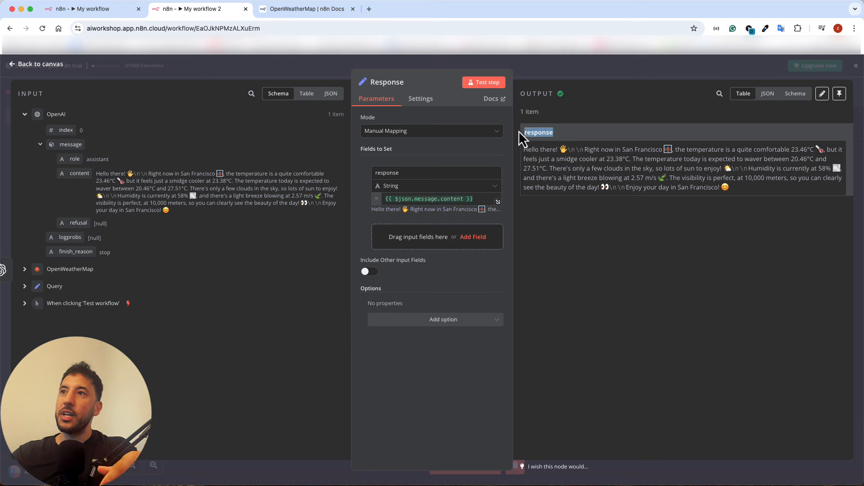
{"action": "left_click", "coordinate": [400, 172]}
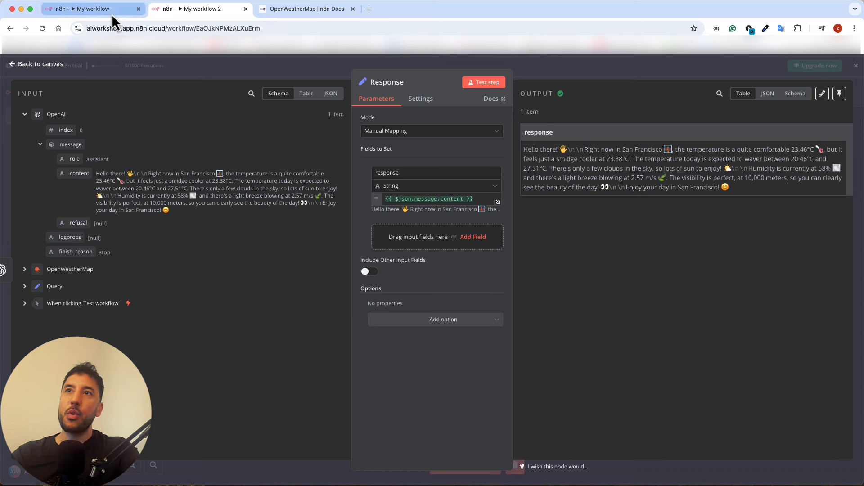
{"action": "triple_click", "coordinate": [664, 153]}
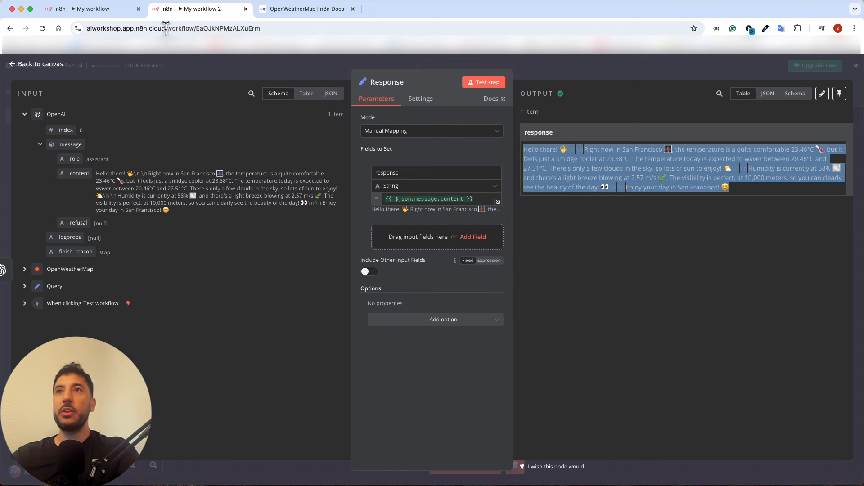
{"action": "left_click", "coordinate": [277, 74]}
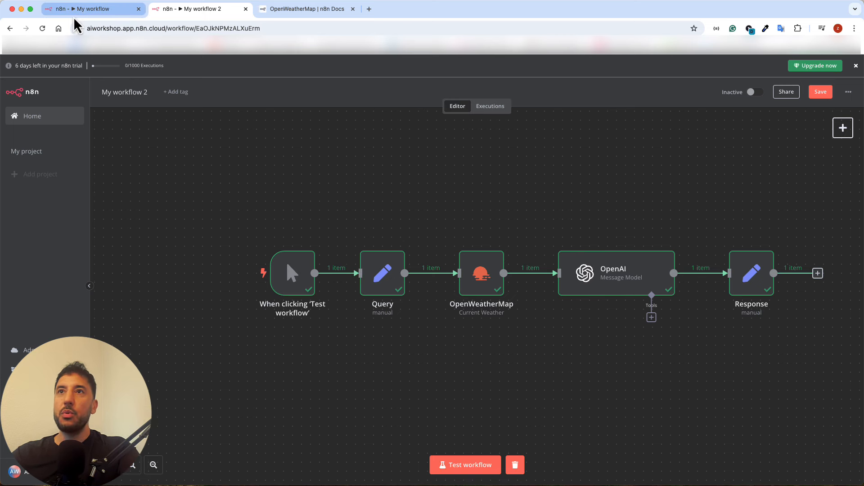
Switch to My workflow and open the Call n8n Workflow Tool node's parameters, keeping the node's name
{"action": "left_click", "coordinate": [92, 13]}
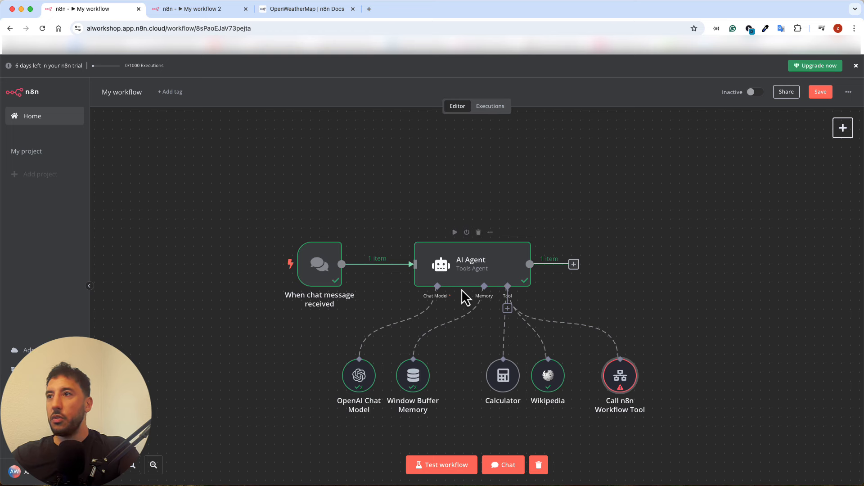
{"action": "scroll", "coordinate": [461, 289], "scroll_direction": "down", "scroll_amount": 2}
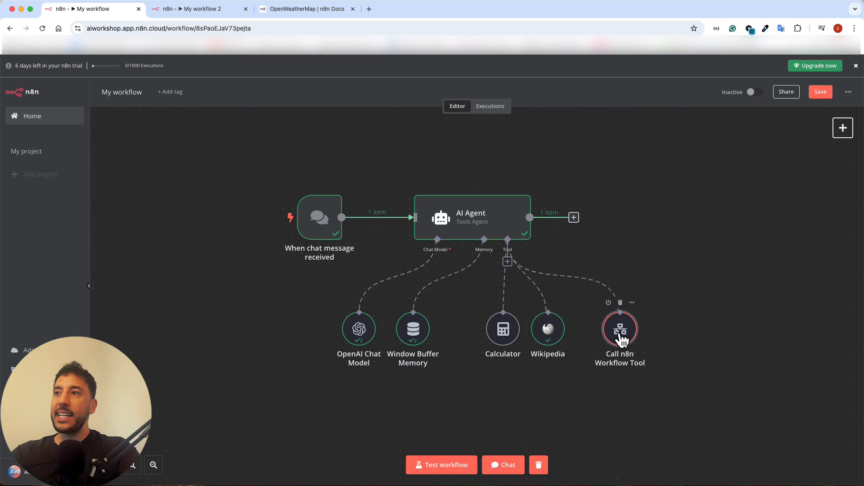
{"action": "left_click", "coordinate": [205, 10]}
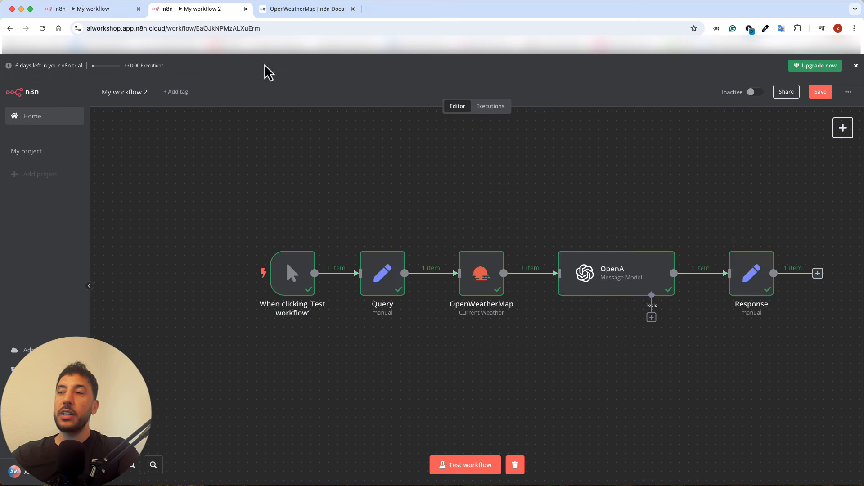
{"action": "left_click", "coordinate": [82, 11]}
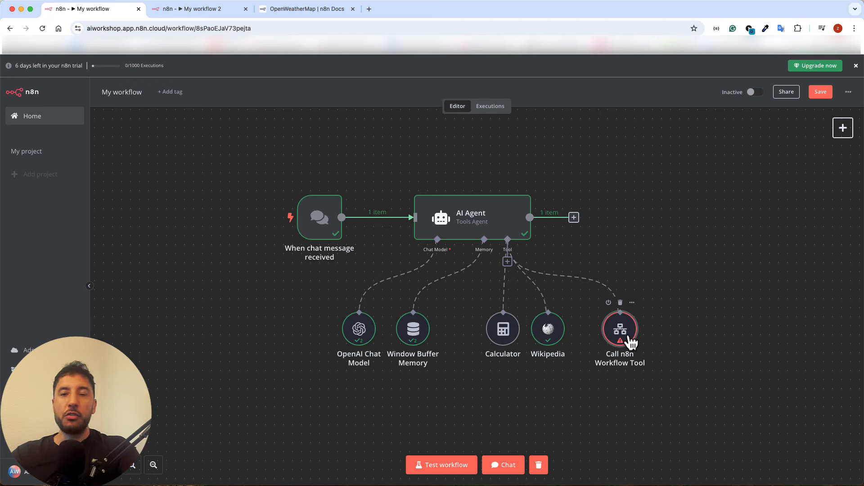
{"action": "double_click", "coordinate": [616, 331]}
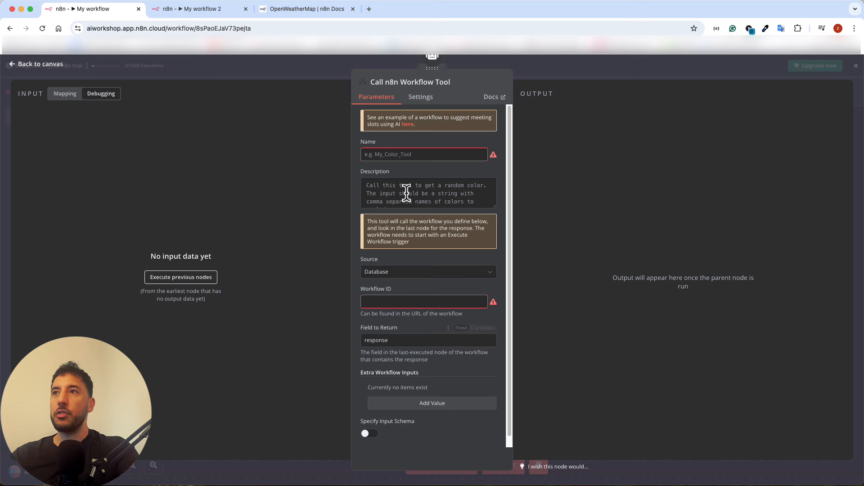
{"action": "left_click", "coordinate": [412, 83]}
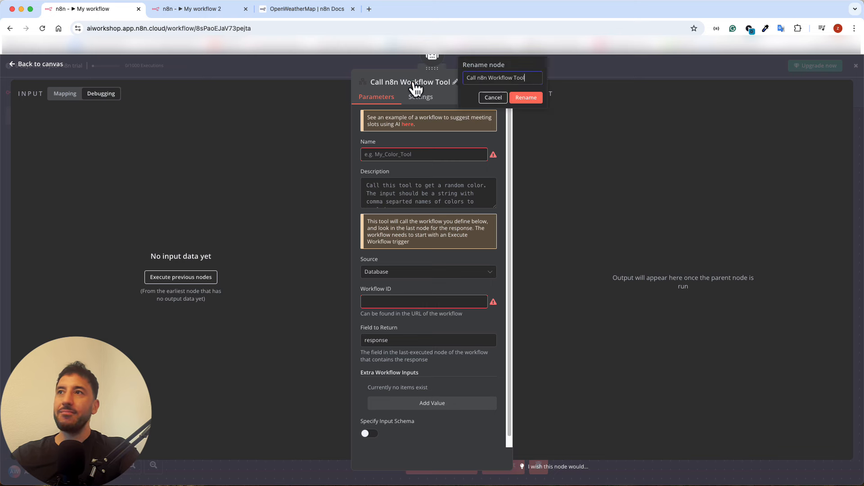
{"action": "left_click", "coordinate": [492, 98]}
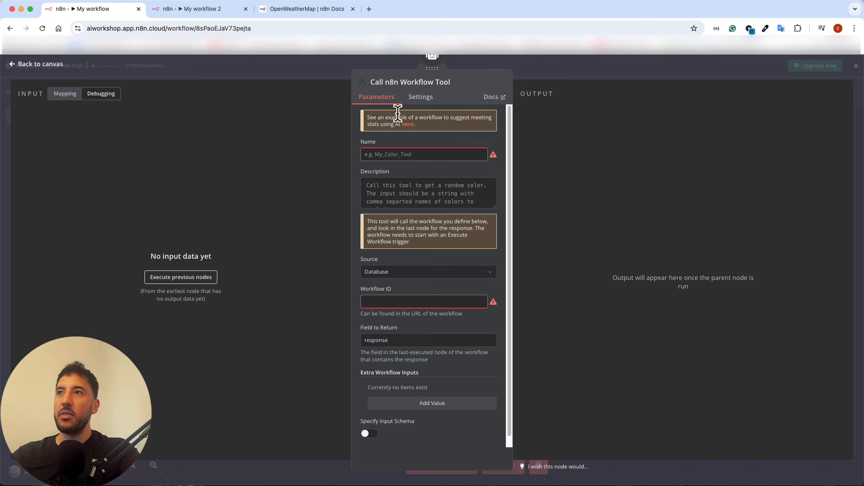
Name the tool WeatherTool, without a space, and enlarge its description box
{"action": "left_click", "coordinate": [394, 149]}
{"action": "type", "text": "Weather Tool"}
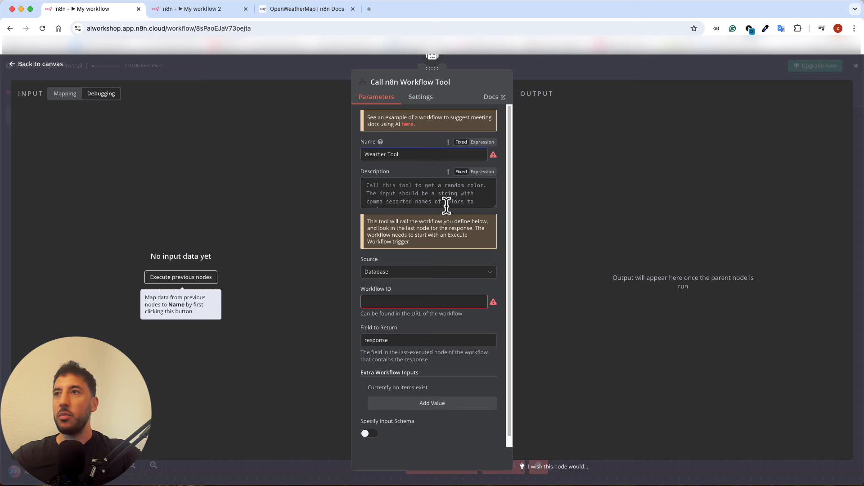
{"action": "left_click_drag", "start_coordinate": [495, 207], "coordinate": [494, 235]}
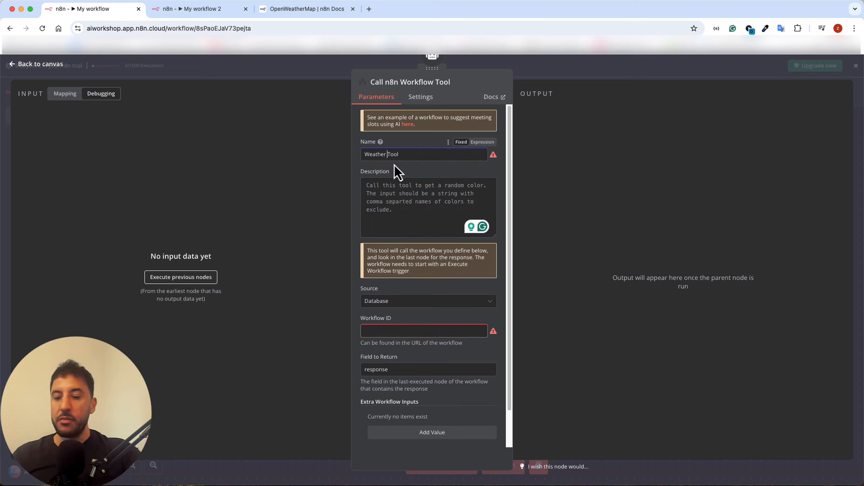
{"action": "key", "text": "BackSpace"}
Enter the tool description "Use this tool to get the current weather data for a specific city. Input should be the name of the city."
{"action": "left_click", "coordinate": [391, 185]}
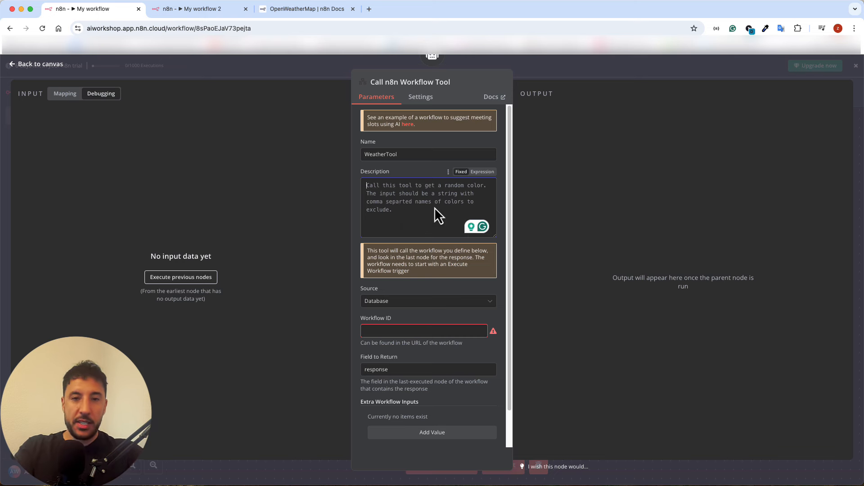
{"action": "type", "text": "U"}
{"action": "key", "text": "BackSpace"}
{"action": "type", "text": "Use t"}
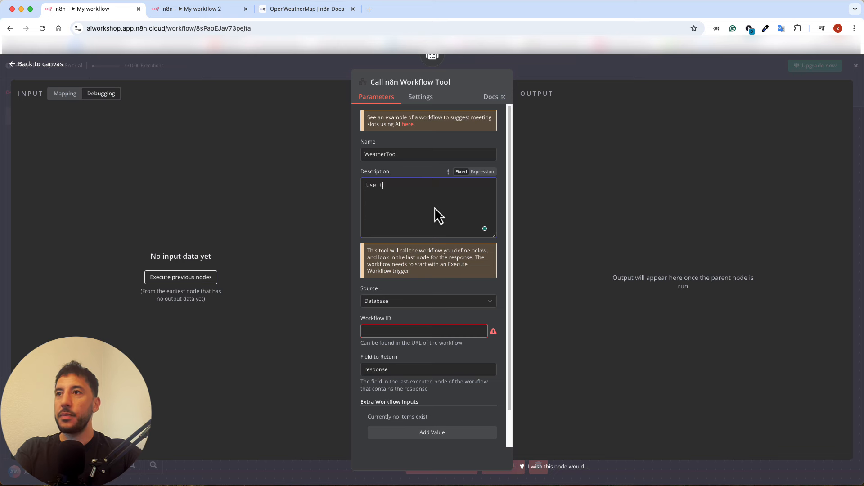
{"action": "type", "text": "his tool to get the cur"}
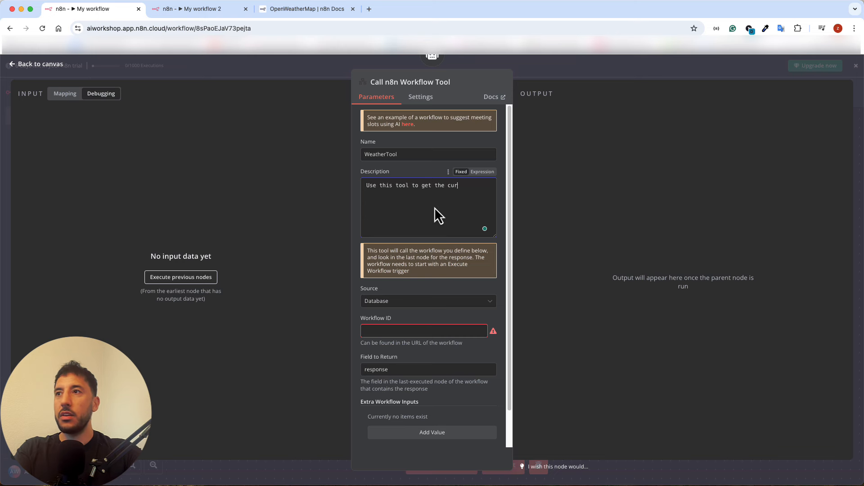
{"action": "type", "text": "rent weather data for a specif"}
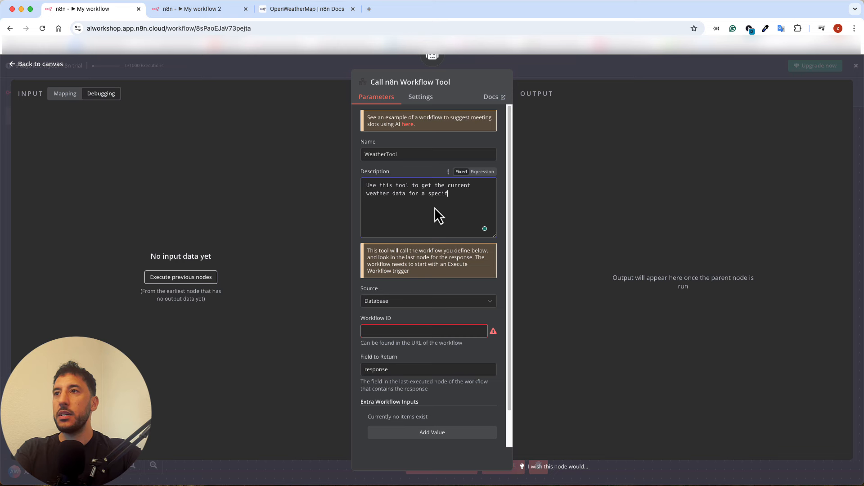
{"action": "type", "text": "ic city  I"}
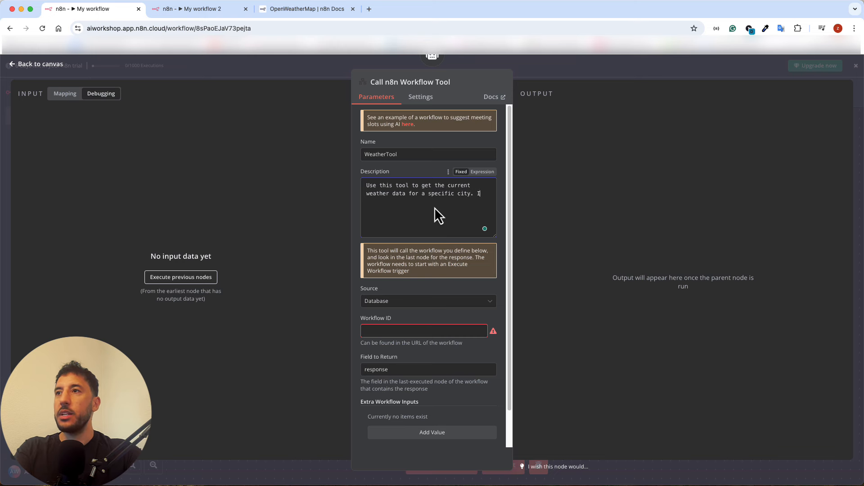
{"action": "type", "text": "nput should be"}
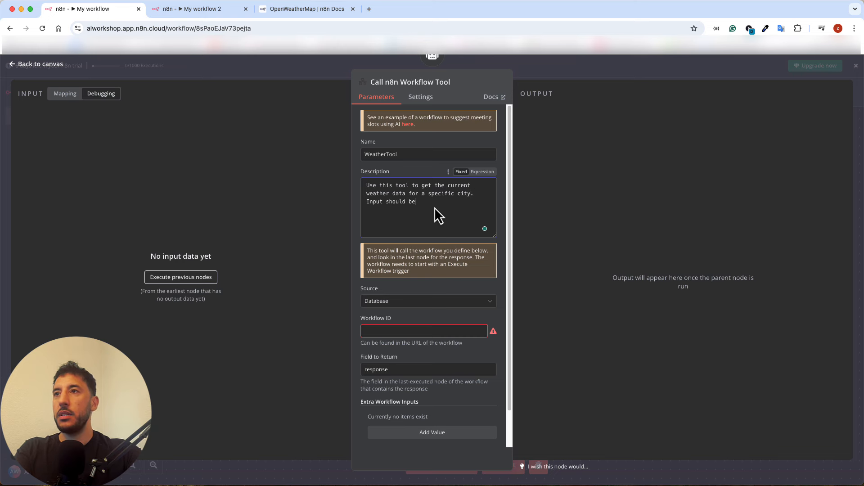
{"action": "type", "text": " the name of the city"}
{"action": "key", "text": "BackSpace"}
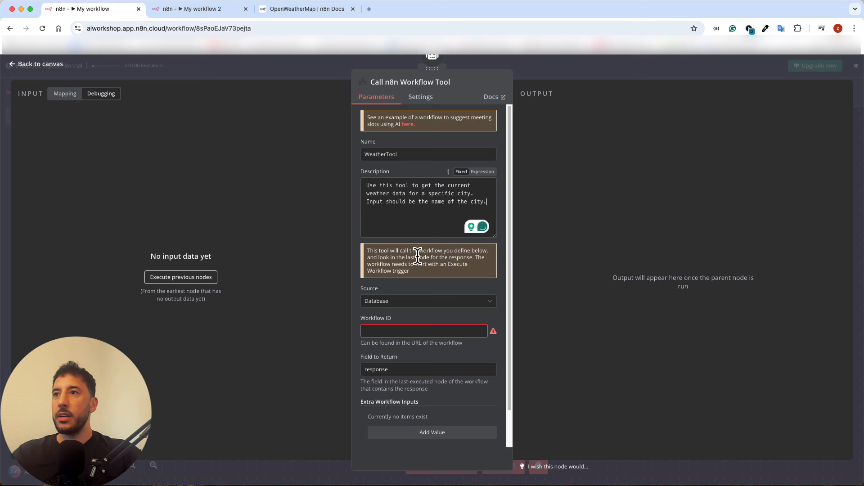
Switch the tool's source to Define Below to view its workflow JSON option, and set the source back to Database
{"action": "left_click", "coordinate": [405, 303]}
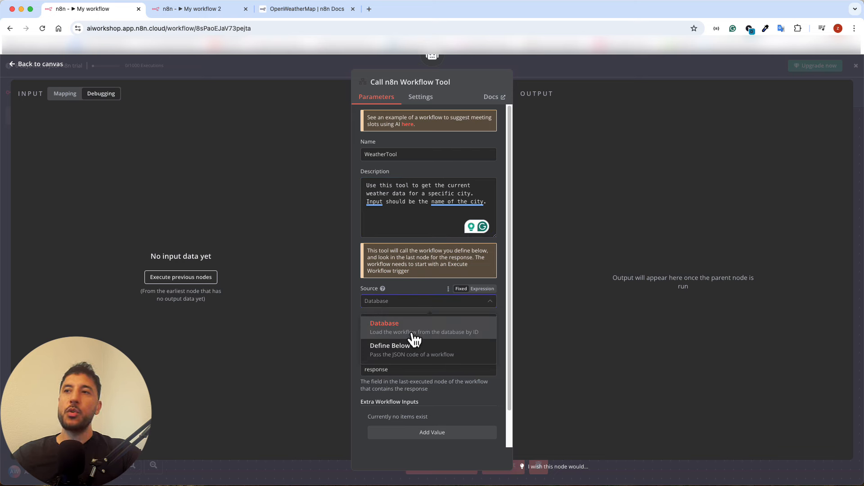
{"action": "left_click", "coordinate": [408, 355]}
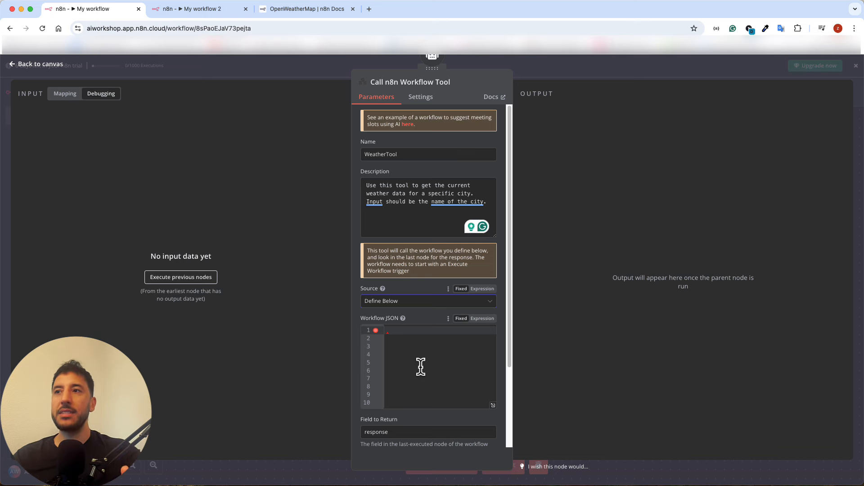
{"action": "left_click", "coordinate": [421, 303]}
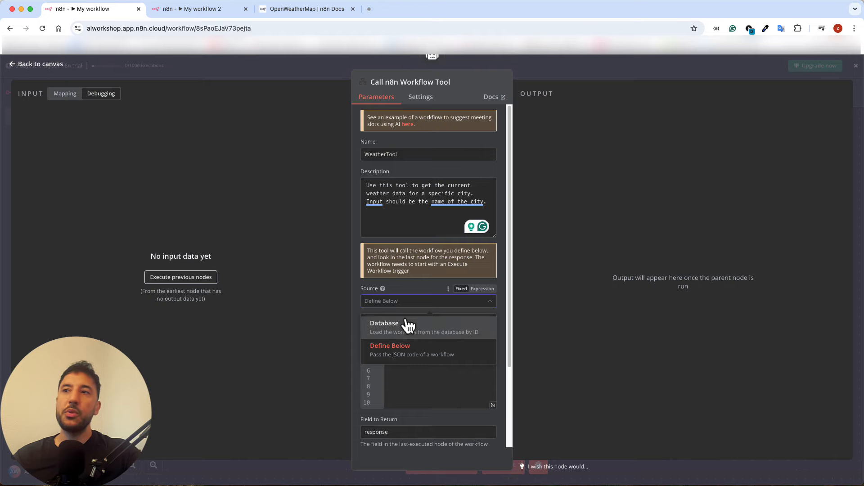
{"action": "left_click", "coordinate": [407, 327]}
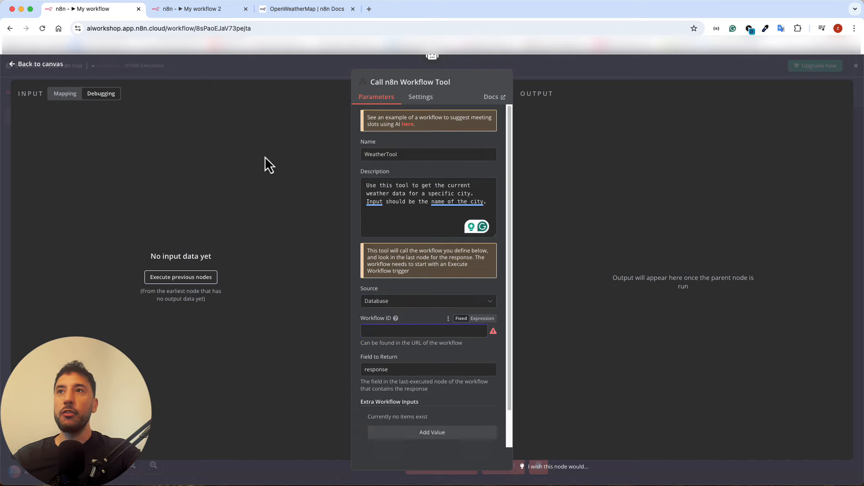
Copy the workflow ID from the end of My workflow 2's URL and paste it as the tool's Workflow ID in My workflow
{"action": "left_click", "coordinate": [198, 9]}
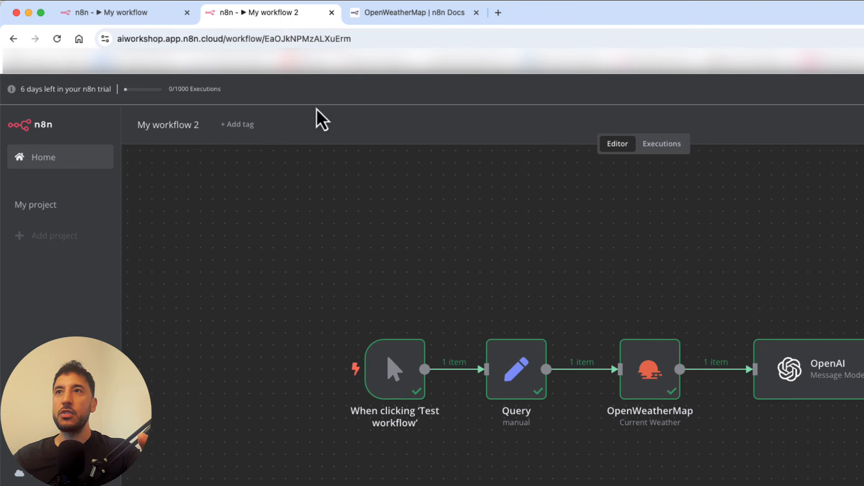
{"action": "left_click", "coordinate": [248, 39]}
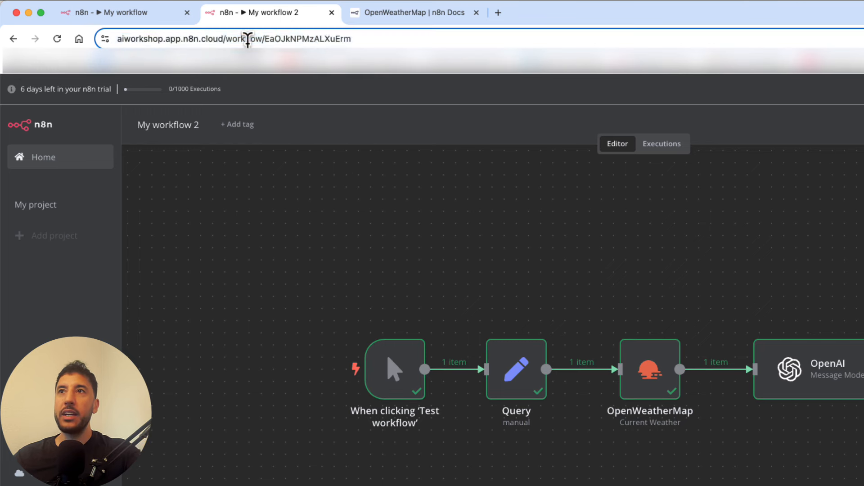
{"action": "double_click", "coordinate": [308, 39]}
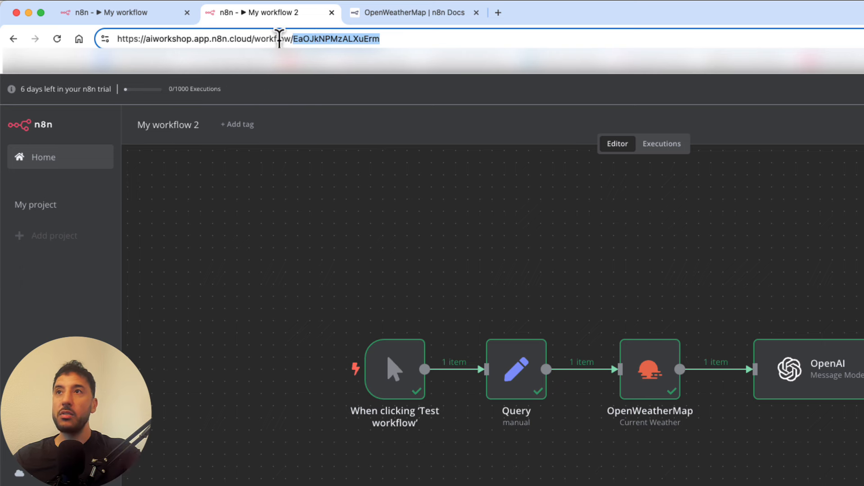
{"action": "right_click", "coordinate": [334, 39]}
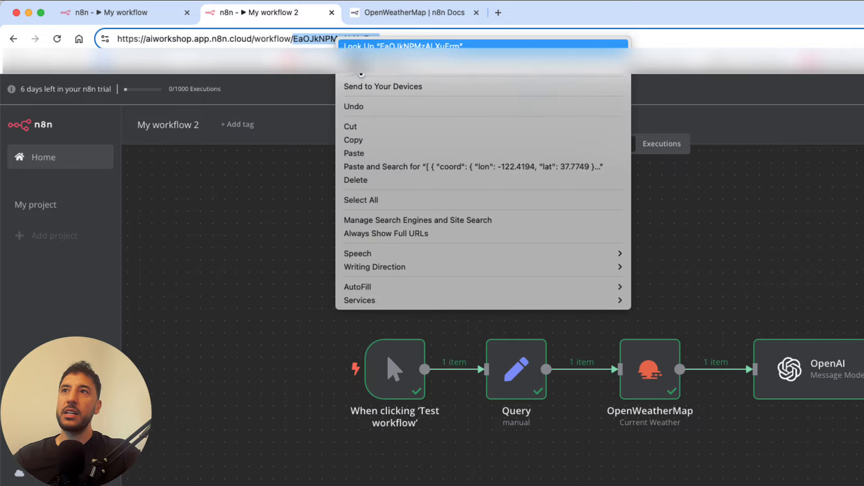
{"action": "left_click", "coordinate": [372, 143]}
{"action": "left_click", "coordinate": [121, 13]}
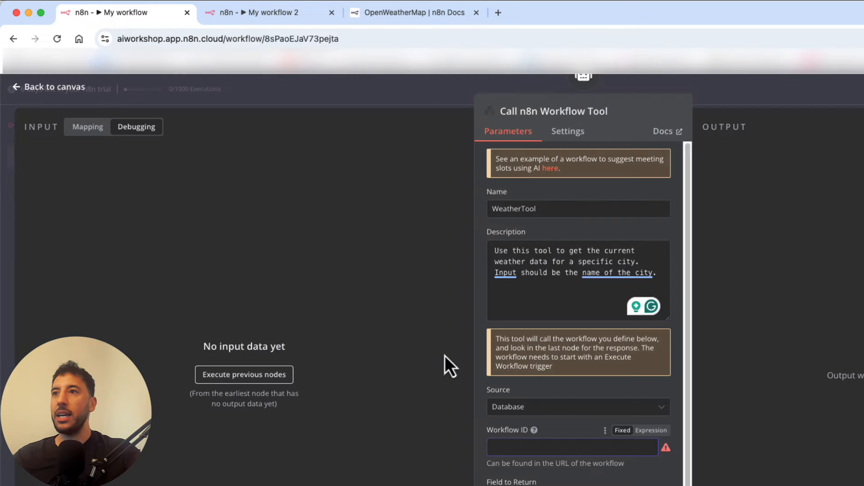
{"action": "right_click", "coordinate": [506, 447]}
{"action": "left_click", "coordinate": [401, 390]}
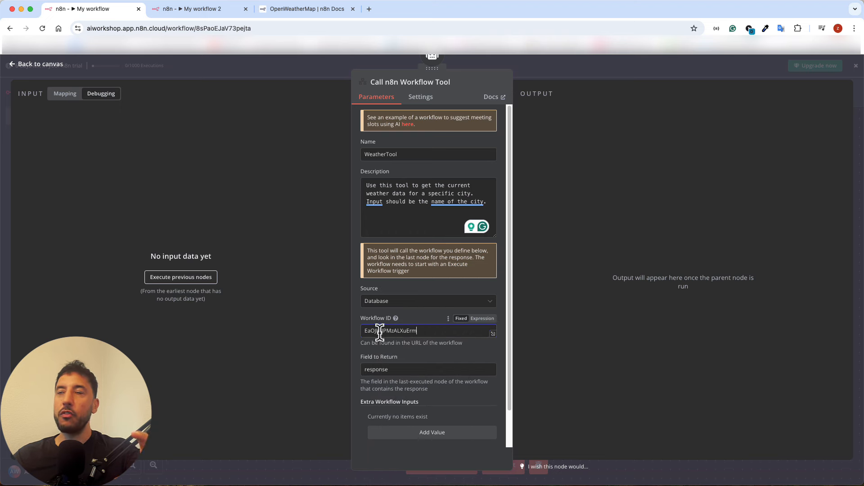
Compare the tool's field to return with the Response node's output in My workflow 2, and close the tool's parameters
{"action": "left_click", "coordinate": [194, 14]}
{"action": "left_click", "coordinate": [71, 11]}
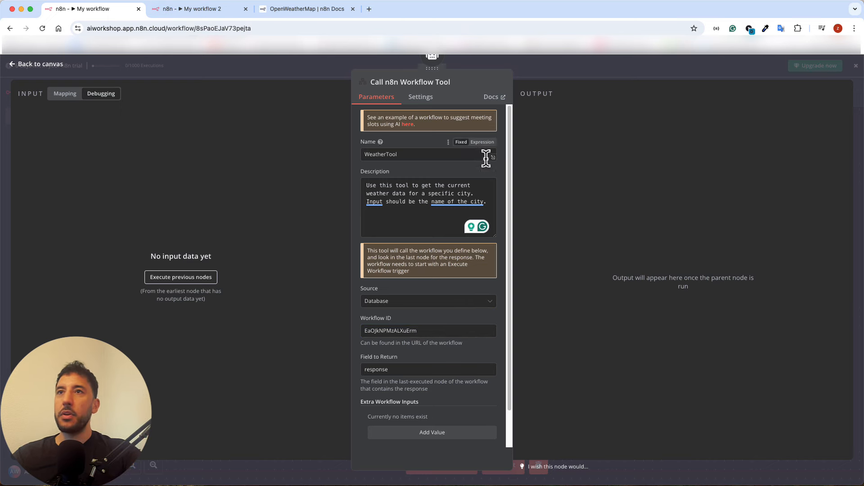
{"action": "left_click", "coordinate": [553, 69]}
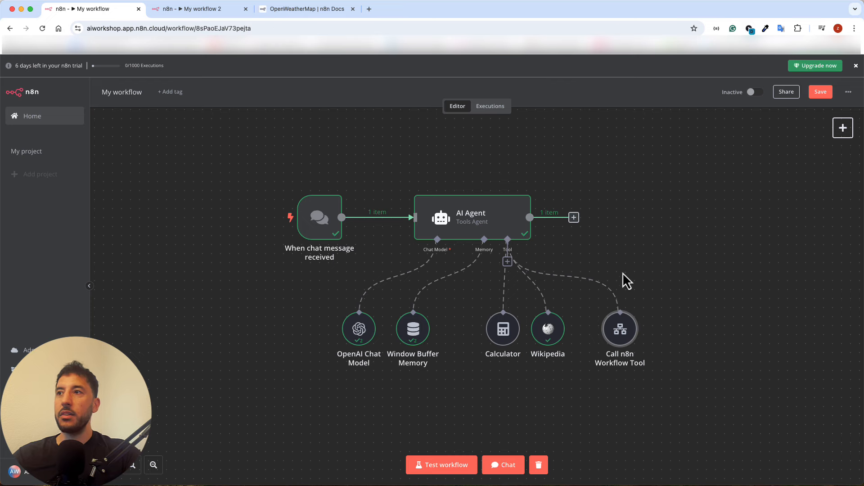
Nudge the Call n8n Workflow Tool node upward, and close the Response node's parameters in My workflow 2
{"action": "left_click_drag", "start_coordinate": [617, 336], "coordinate": [615, 329]}
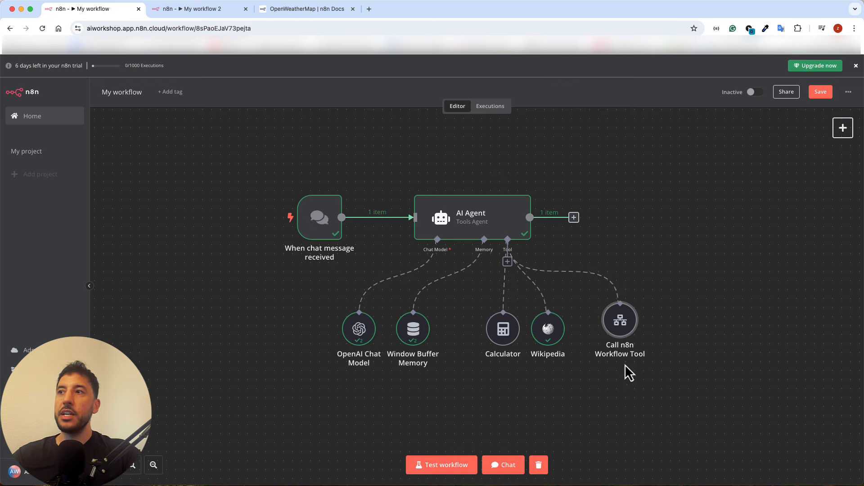
{"action": "left_click", "coordinate": [192, 10]}
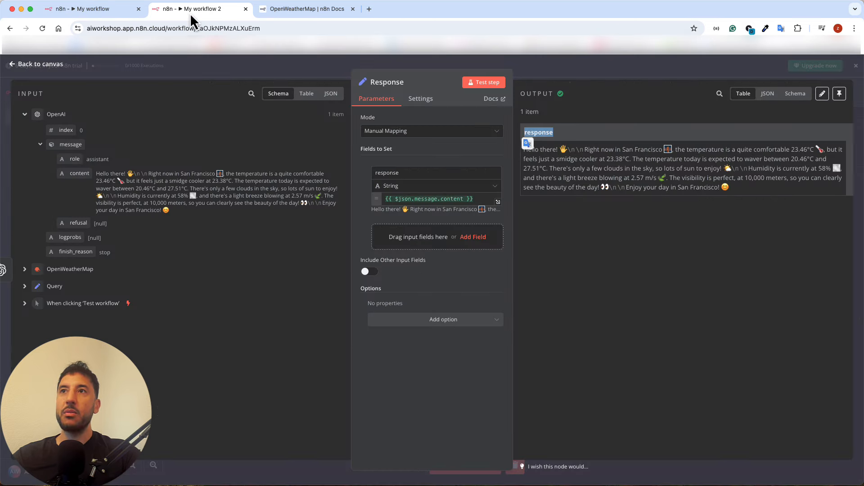
{"action": "left_click", "coordinate": [218, 75]}
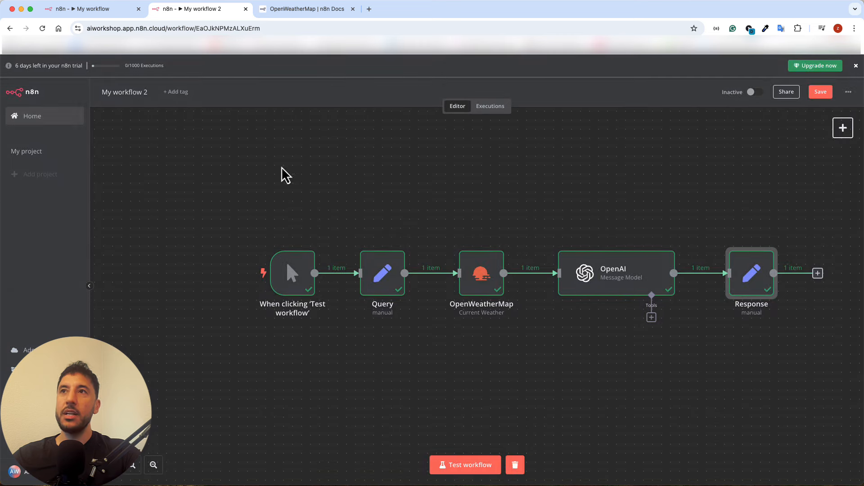
Save My workflow and move the Call n8n Workflow Tool node level with the Calculator and Wikipedia nodes
{"action": "left_click", "coordinate": [80, 13]}
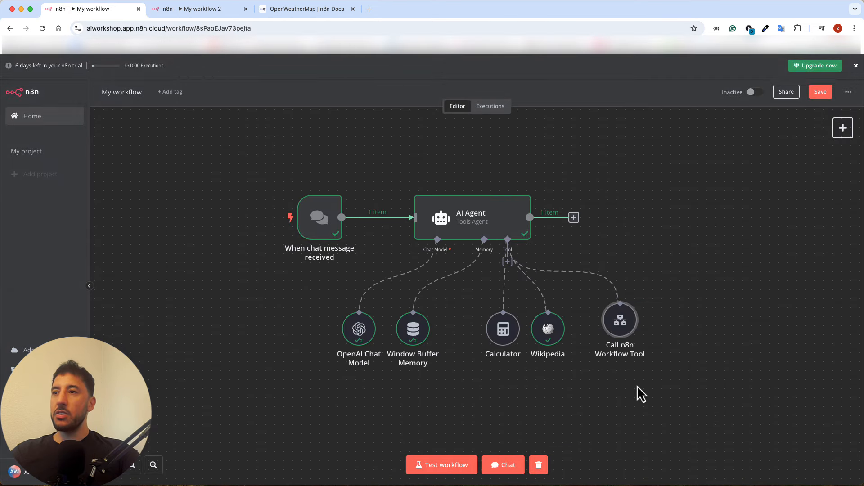
{"action": "left_click", "coordinate": [820, 92]}
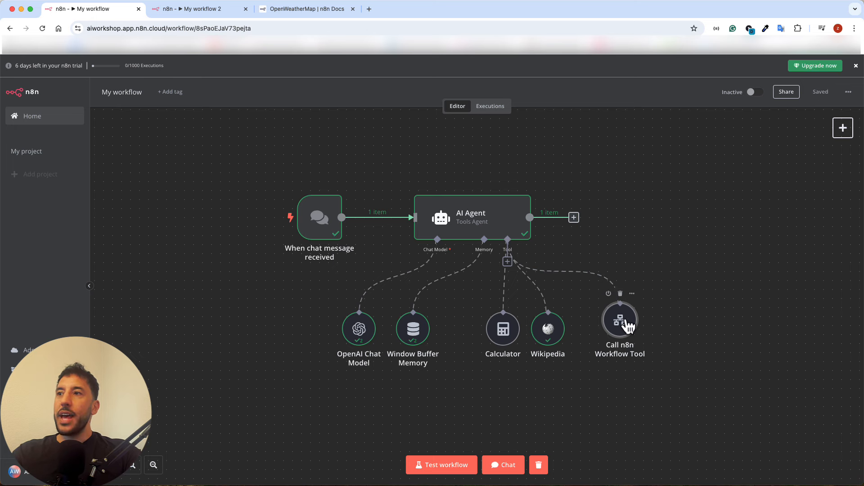
{"action": "left_click_drag", "start_coordinate": [632, 324], "coordinate": [623, 333]}
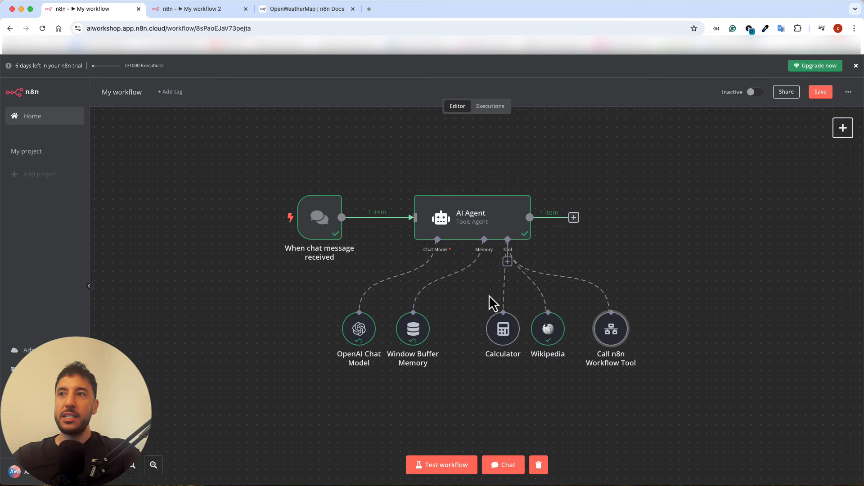
Open the agent's chat, view the Wikipedia log entry of the last message, and ask "what is the weather in san francisco"
{"action": "left_click", "coordinate": [512, 466]}
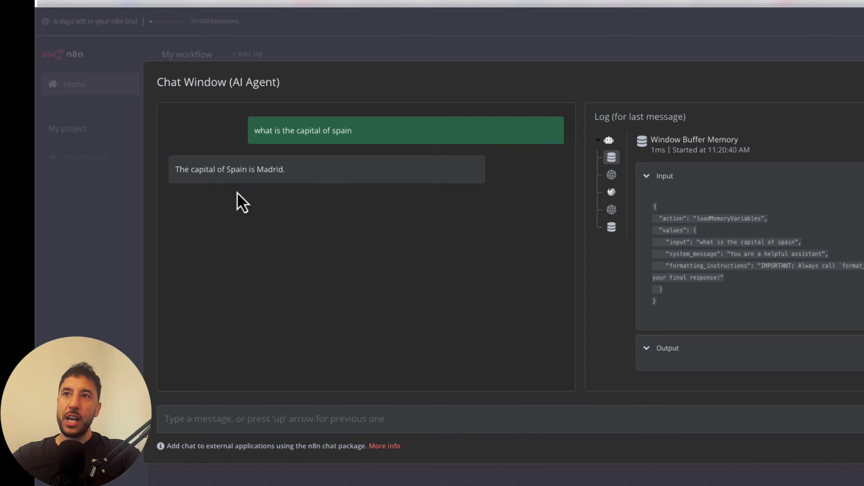
{"action": "left_click", "coordinate": [612, 192]}
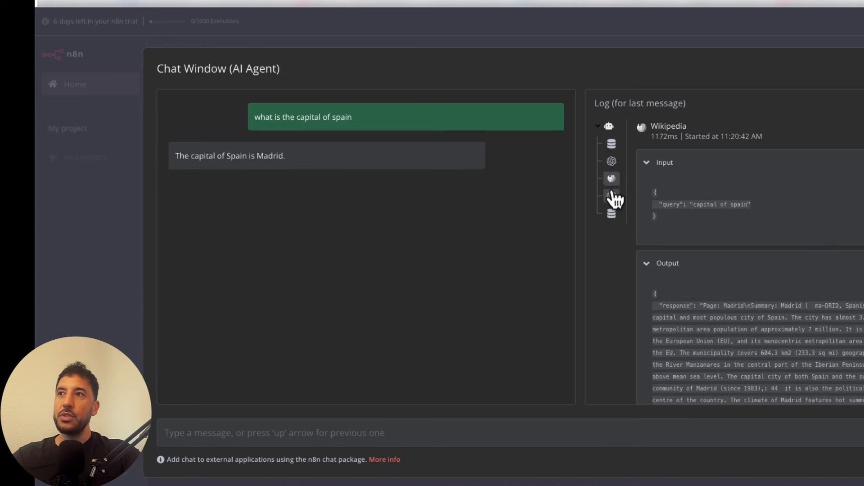
{"action": "left_click", "coordinate": [277, 434]}
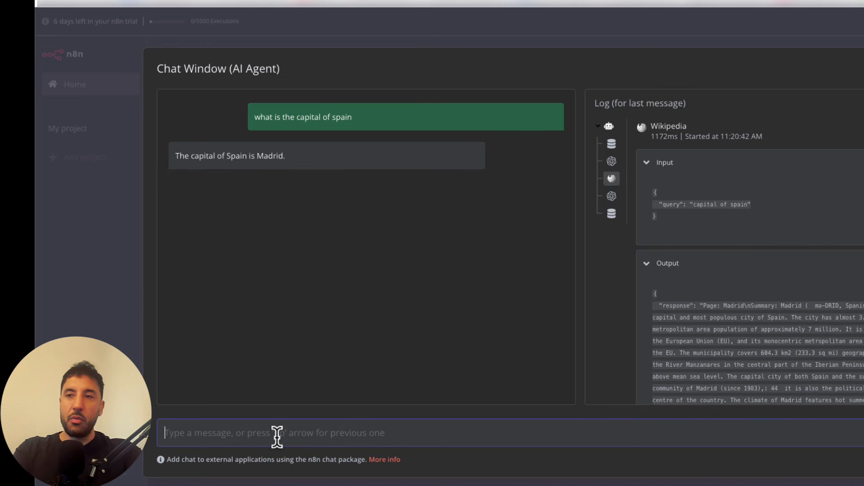
{"action": "type", "text": "What"}
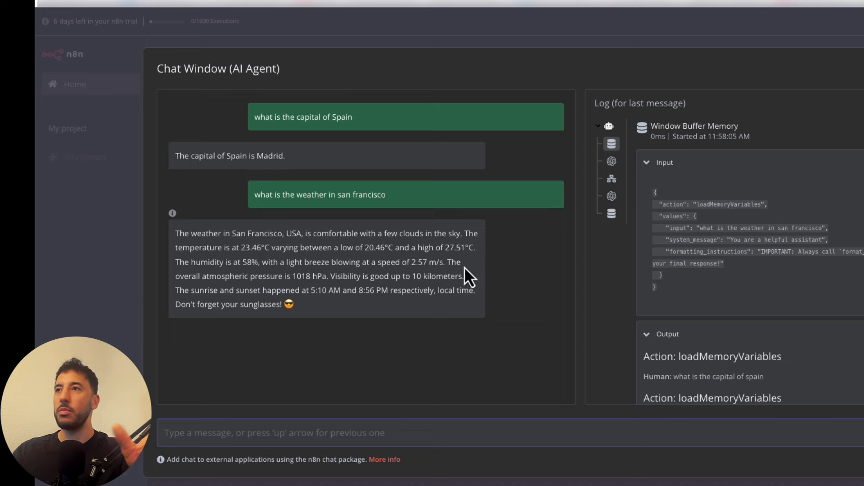
Examine the Call n8n Workflow Tool's input and output in the chat log, and return to the canvas
{"action": "left_click", "coordinate": [612, 178]}
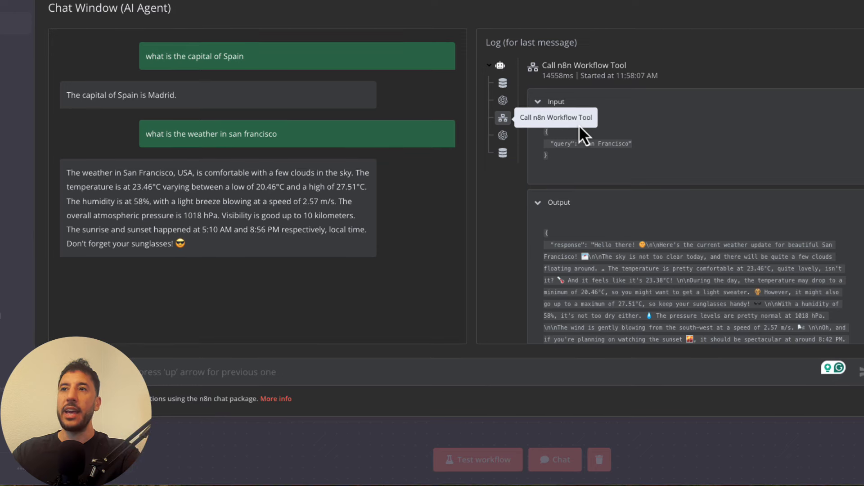
{"action": "left_click", "coordinate": [512, 5]}
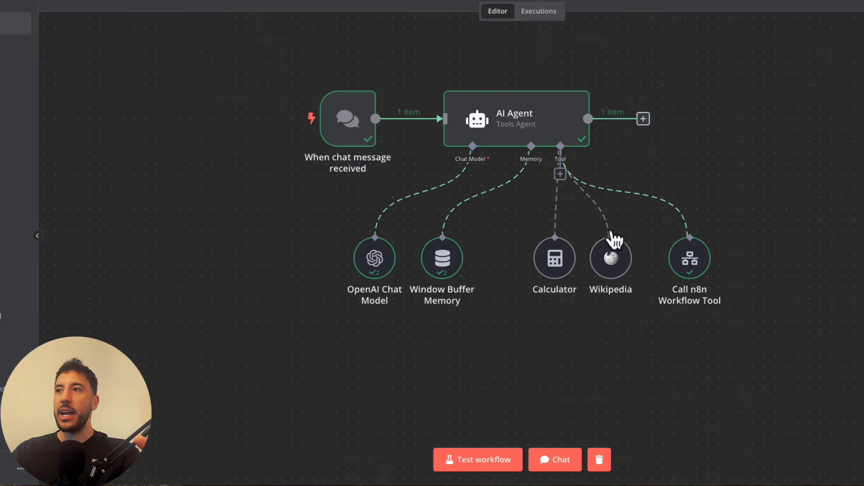